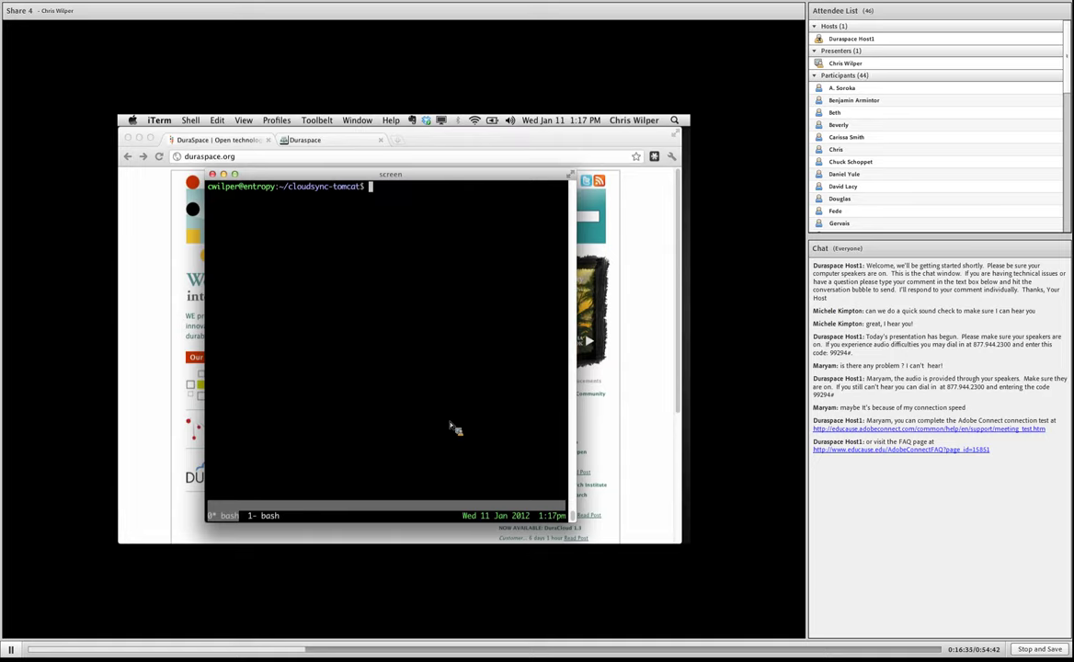
Copy fcrepo-cloudsync-service-1.1.0.war from Downloads to webapps/cloudsync.war, then run bin/startup.sh to start Tomcat.
text(cp /Users/cwilper/Downloads/)
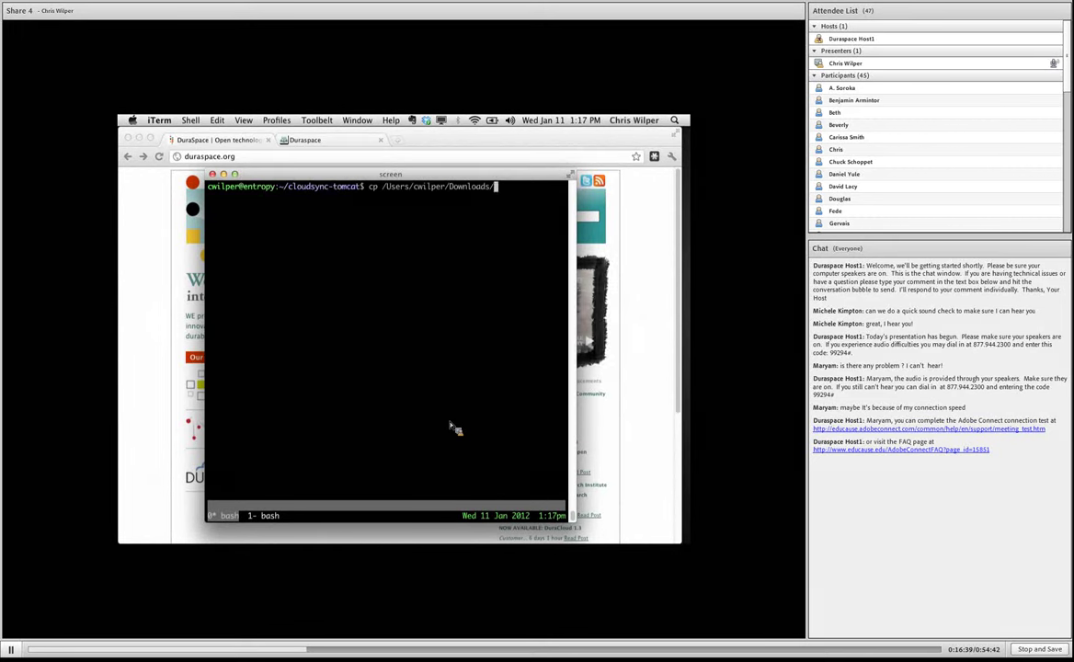
text(f)
key(Tab)
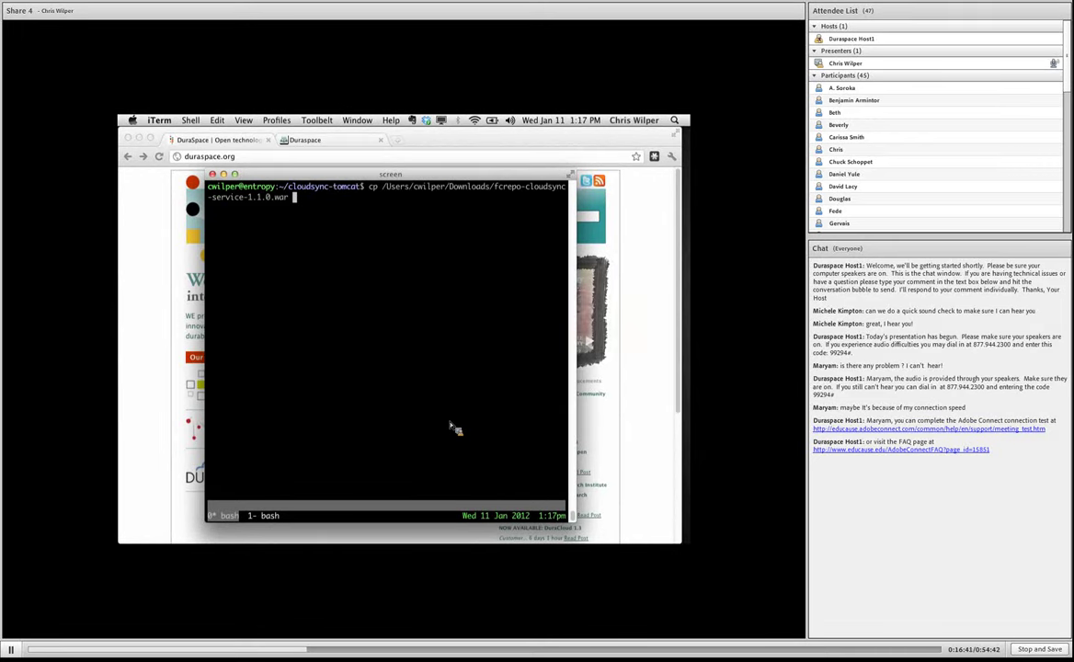
text(we)
key(Tab)
text(cloudsy)
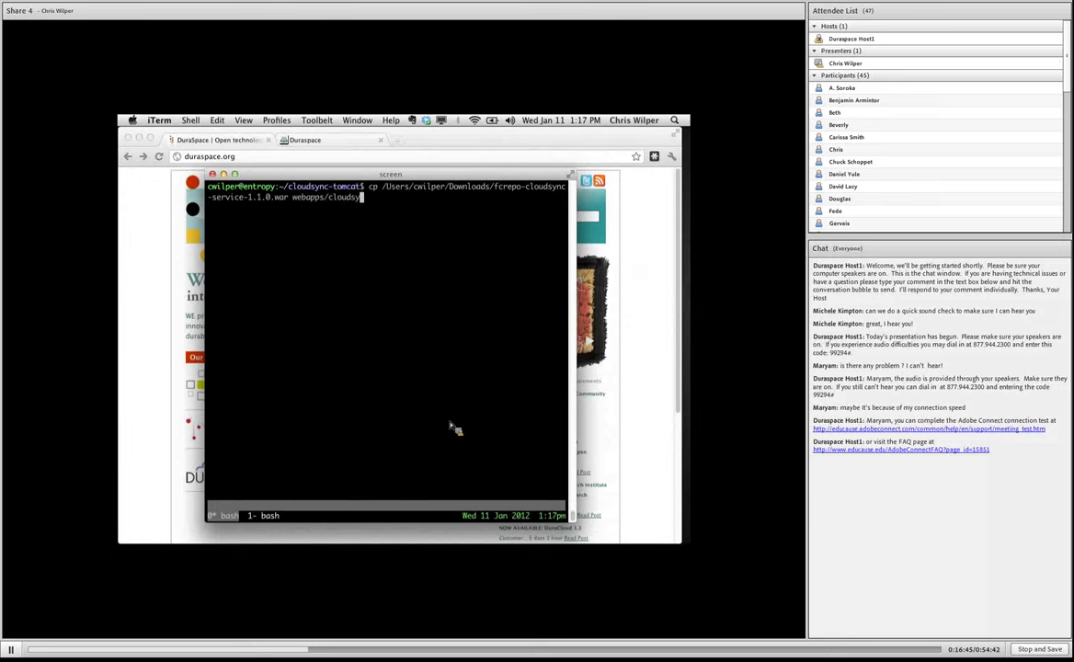
text(nc.war)
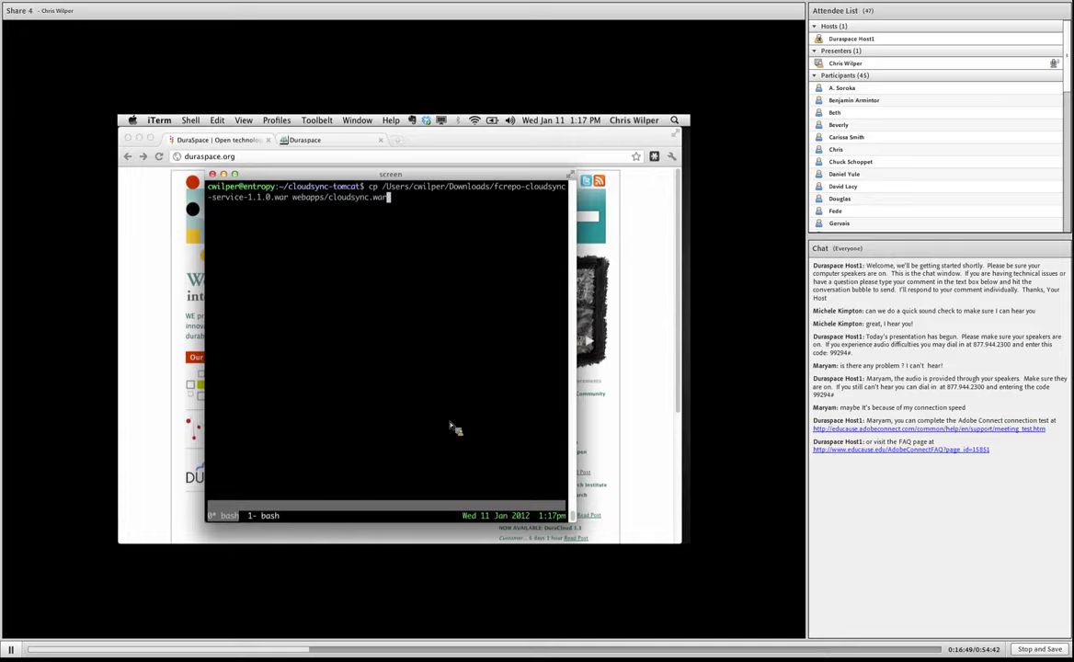
key(Return)
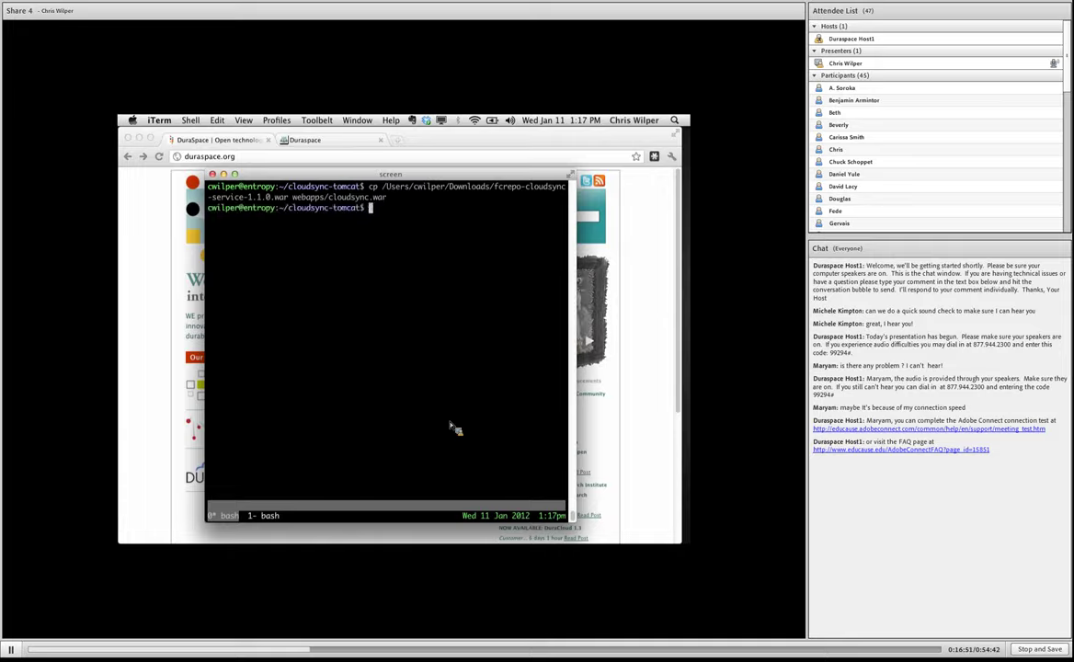
text(bin/)
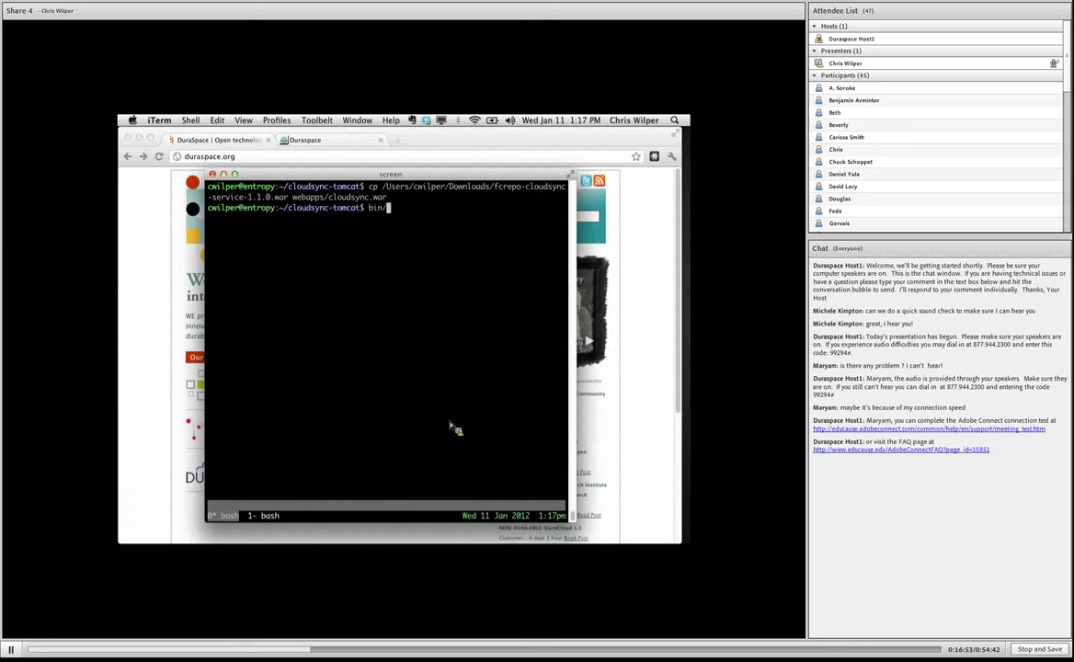
text(startup.sh)
key(Return)
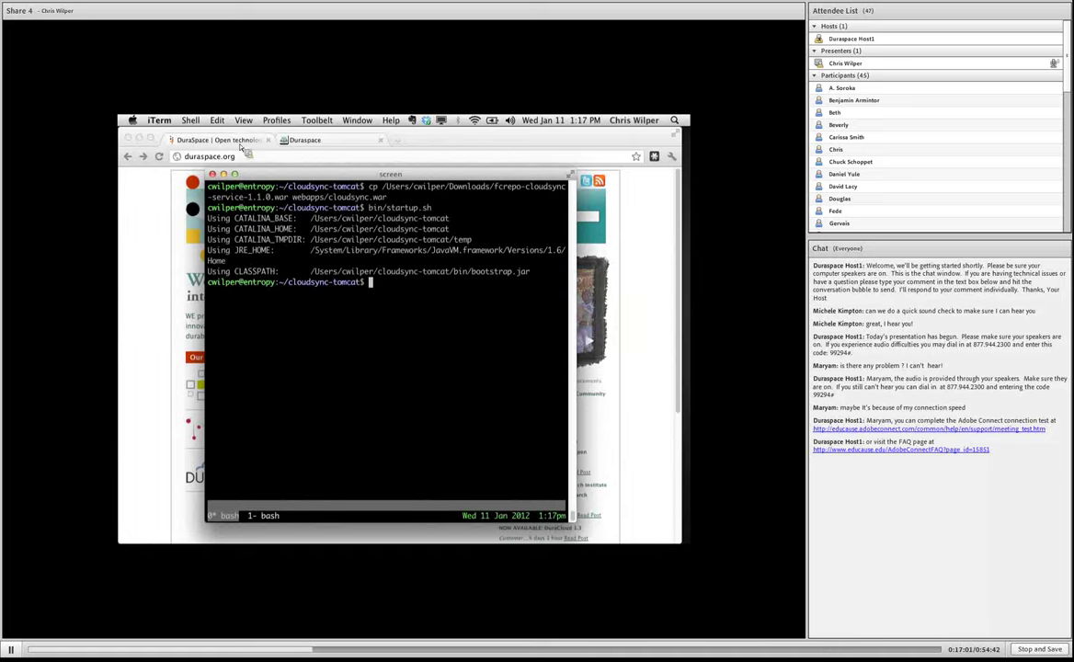
Load localhost:8090/cloudsync in the browser.
click(251, 158)
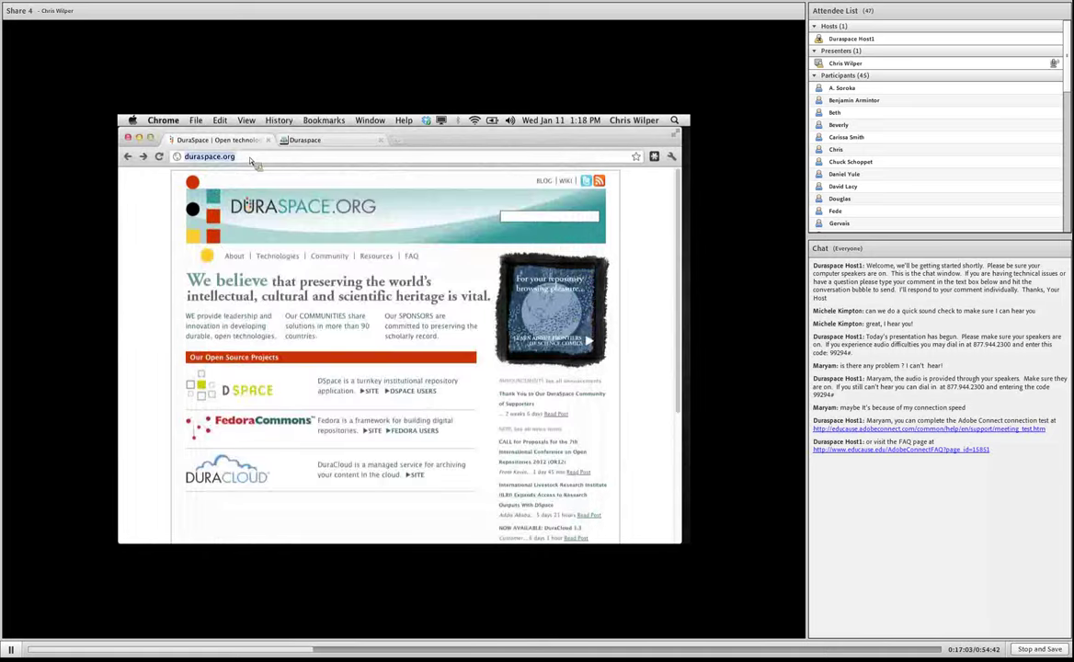
text(localhost:8090)
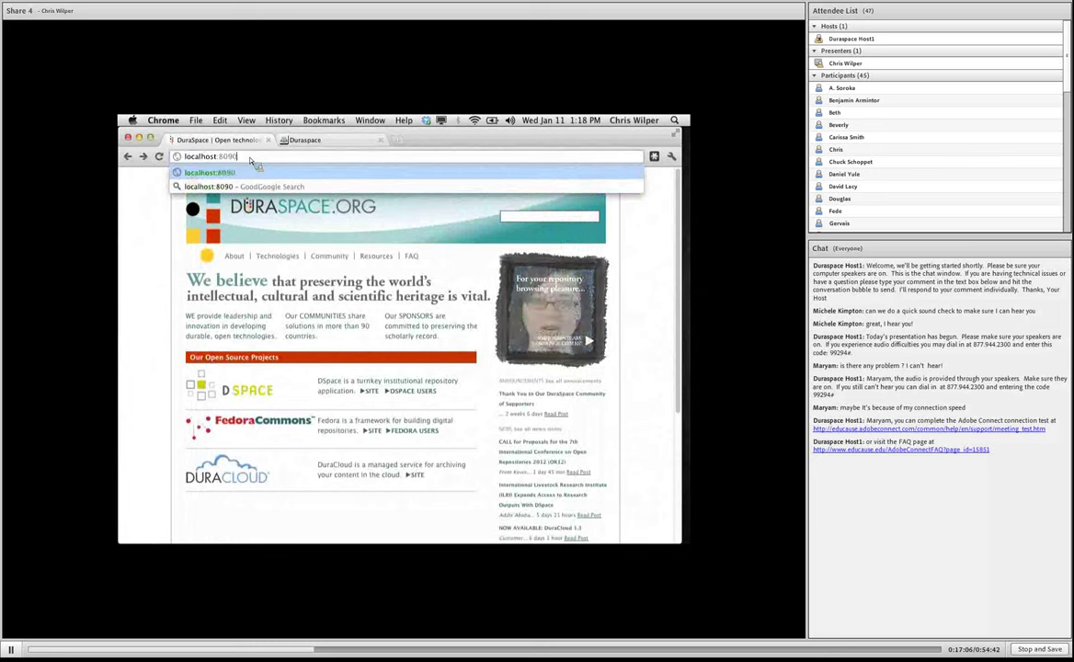
text(/cloudsy)
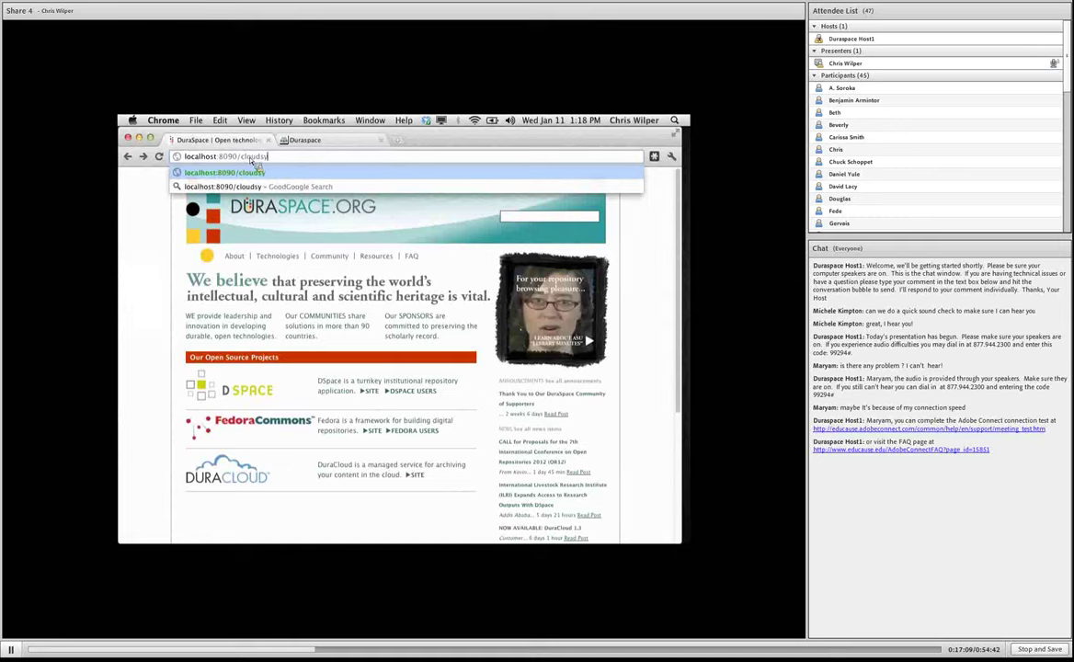
text(nc)
key(Return)
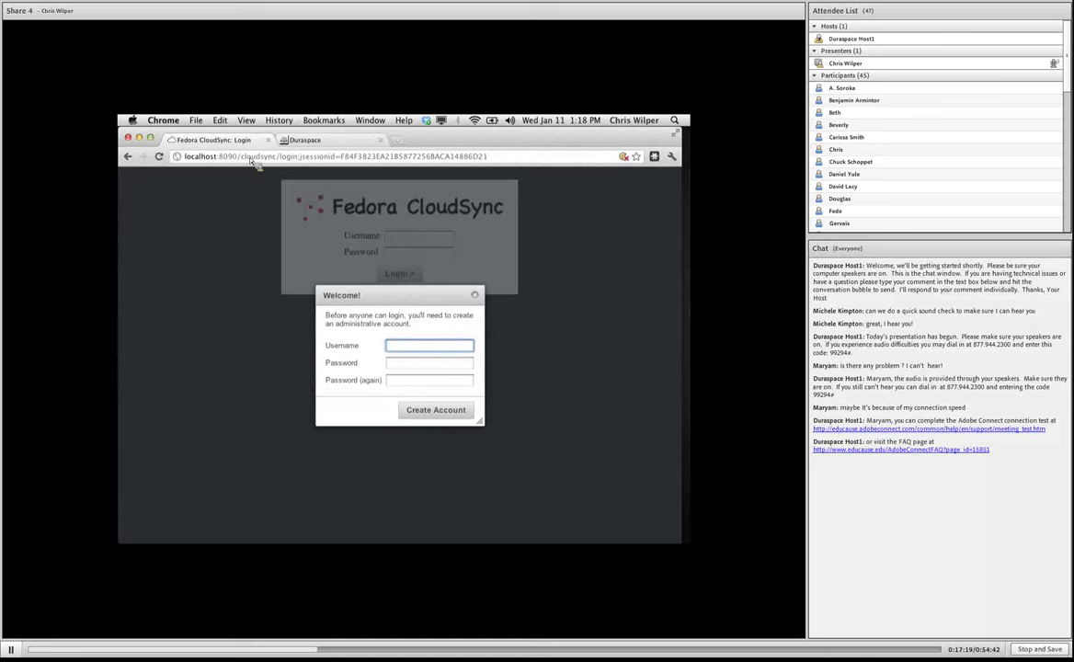
Create the administrative account with a username and a repeated password.
text(cwilper)
key(Tab)
text(******)
key(Tab)
text(******)
key(Tab)
key(Return)
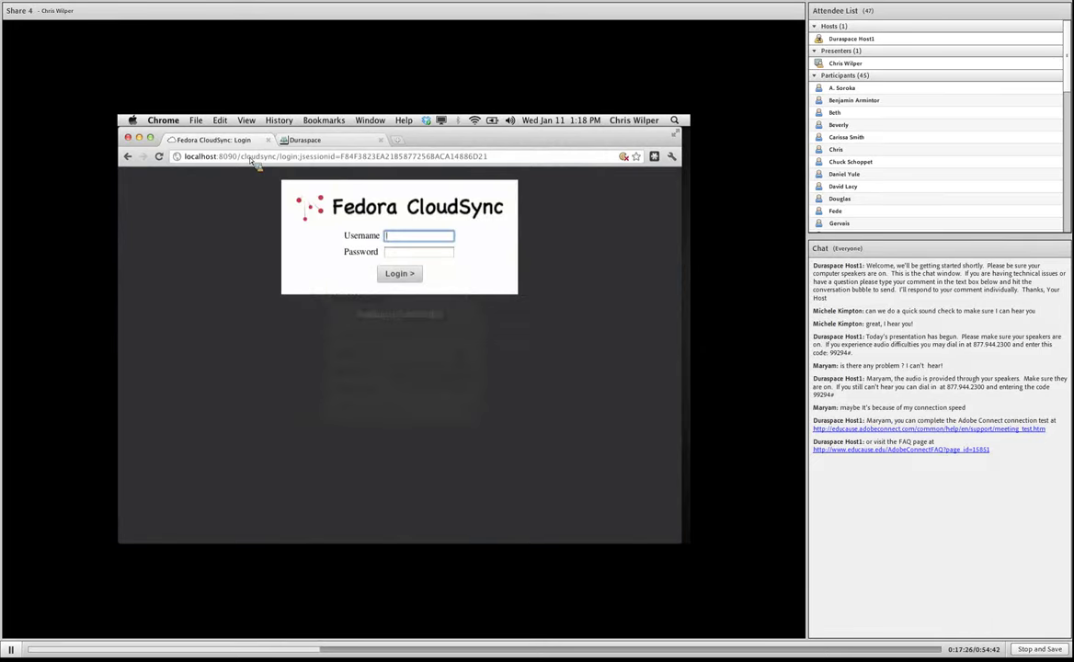
Log in with the new administrator's username and password.
text(cwilper)
key(Tab)
text(******)
key(Tab)
key(Return)
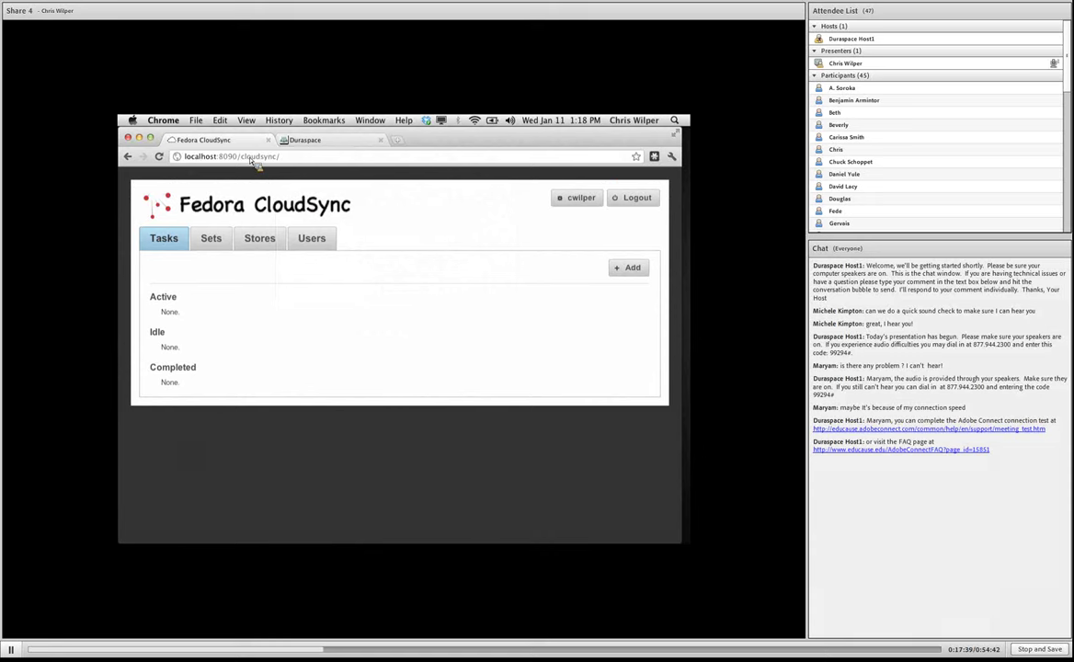
On the Users page, add a new user and enter its username and password twice.
click(323, 238)
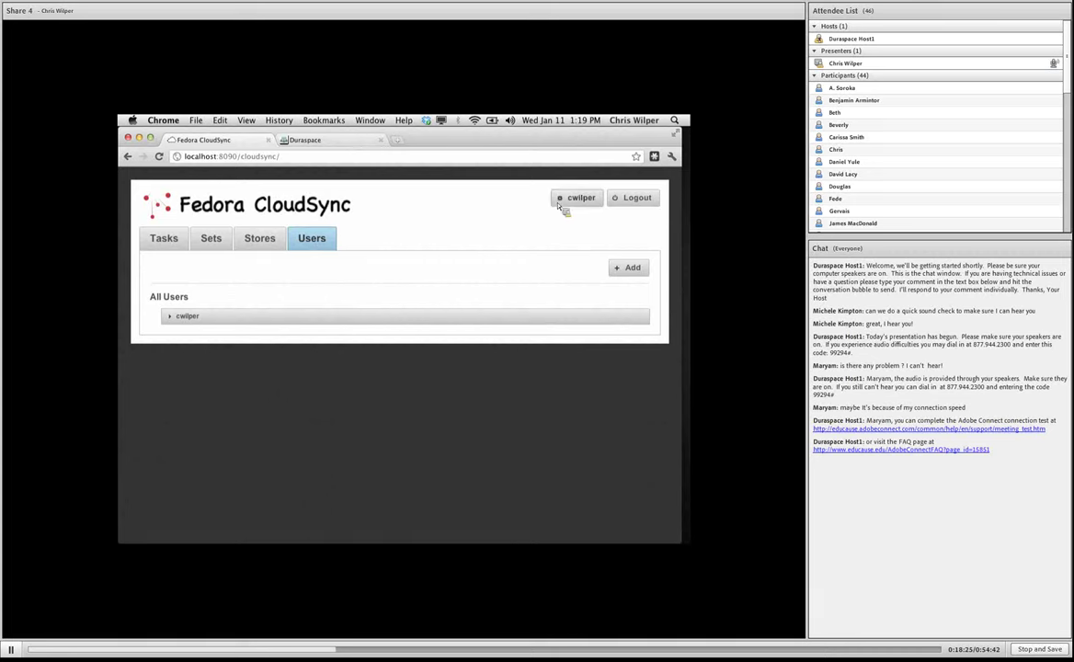
click(630, 269)
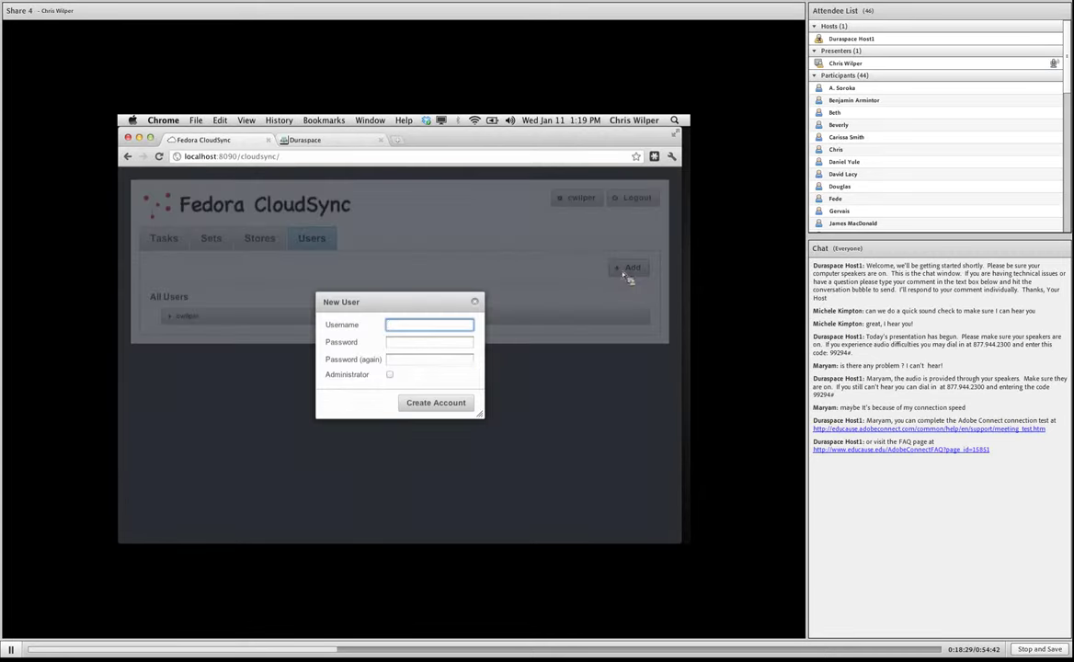
key(Tab)
key(Tab)
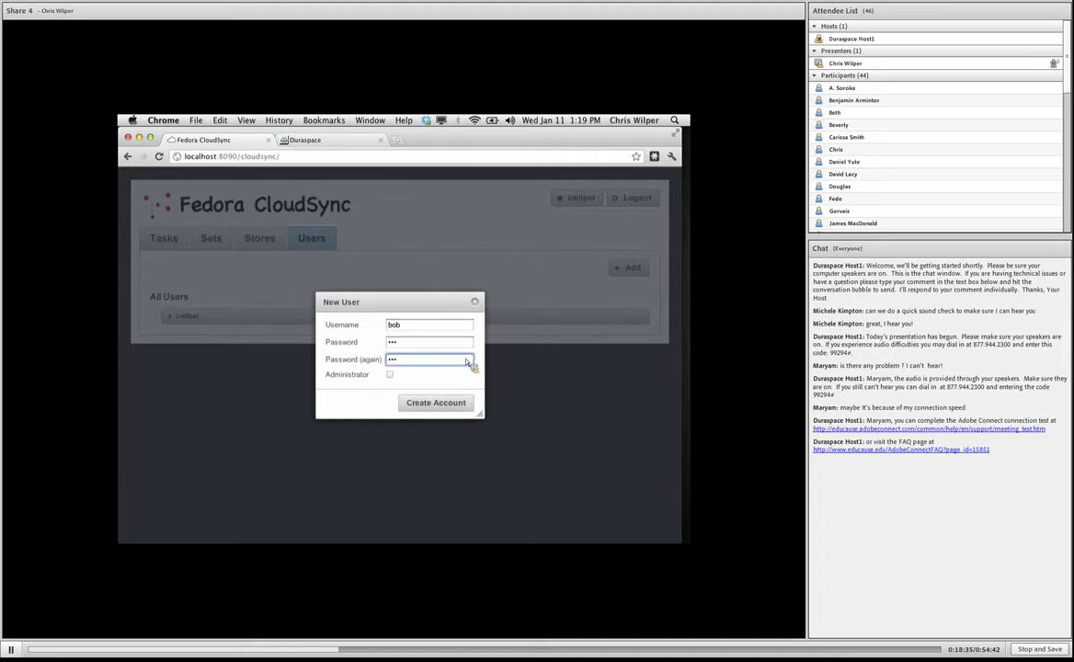
Create the account, then promote and demote it so it stays a non-administrator.
drag(375, 313, 380, 299)
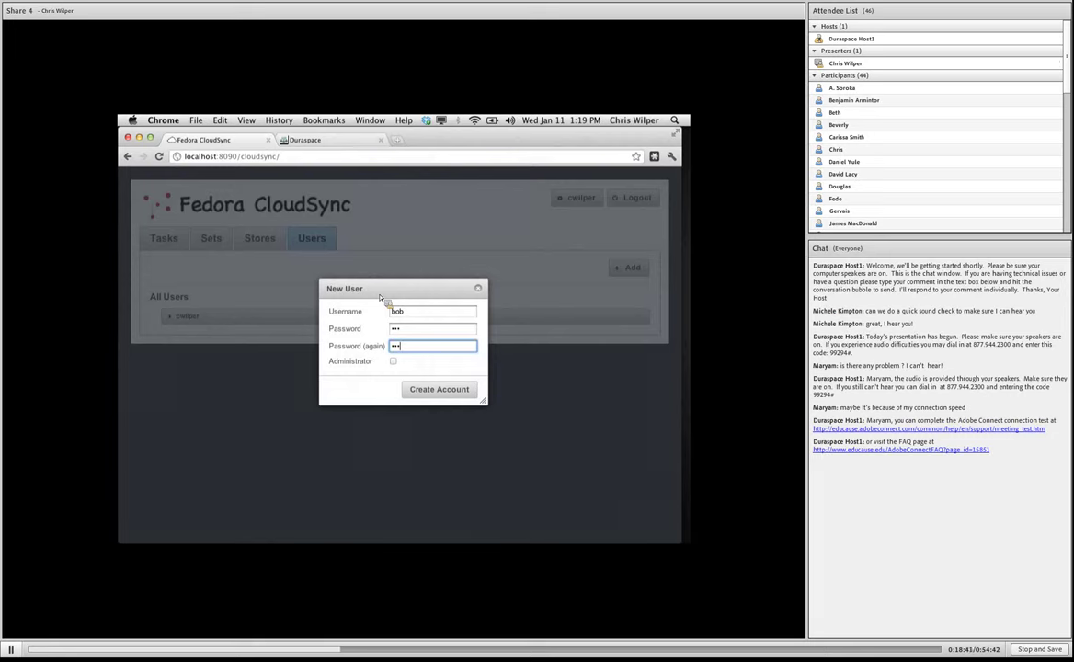
drag(380, 298, 381, 297)
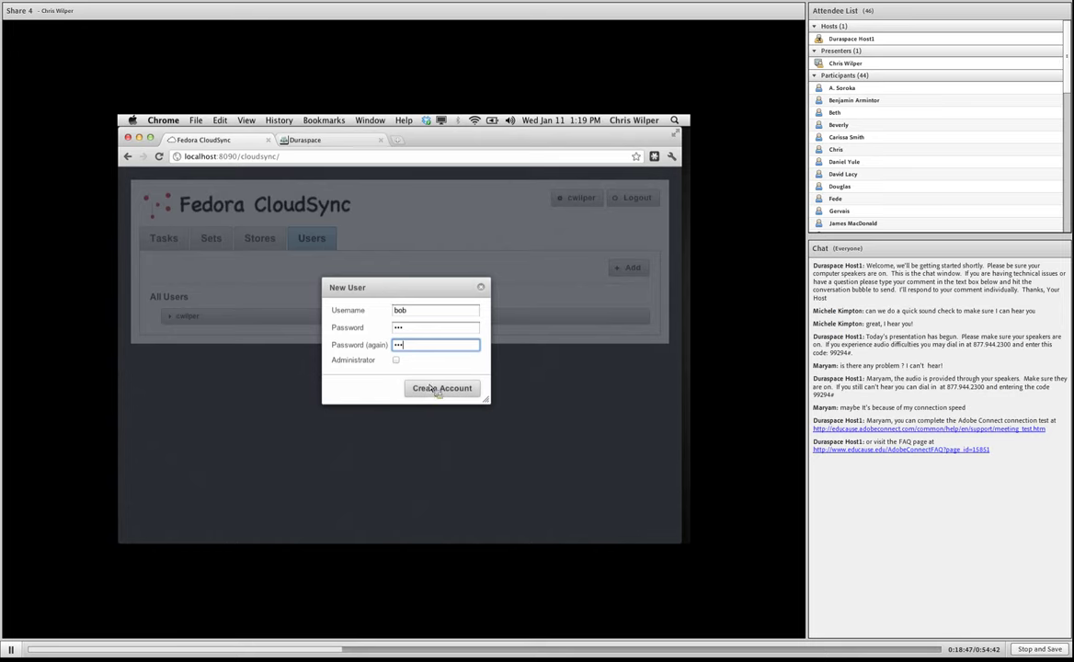
click(440, 390)
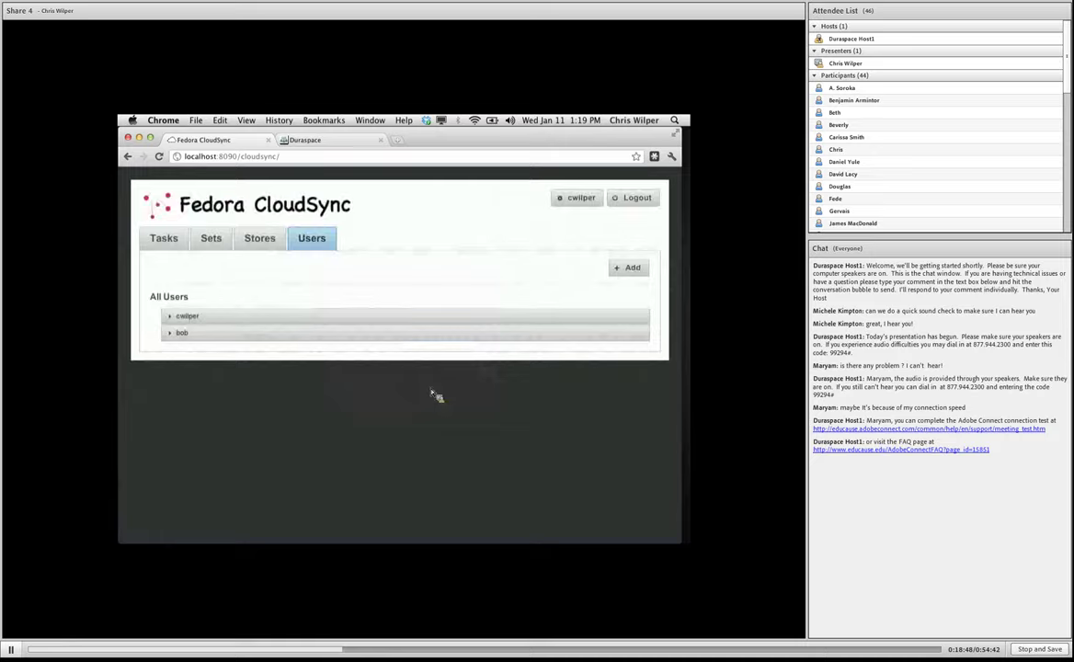
click(272, 338)
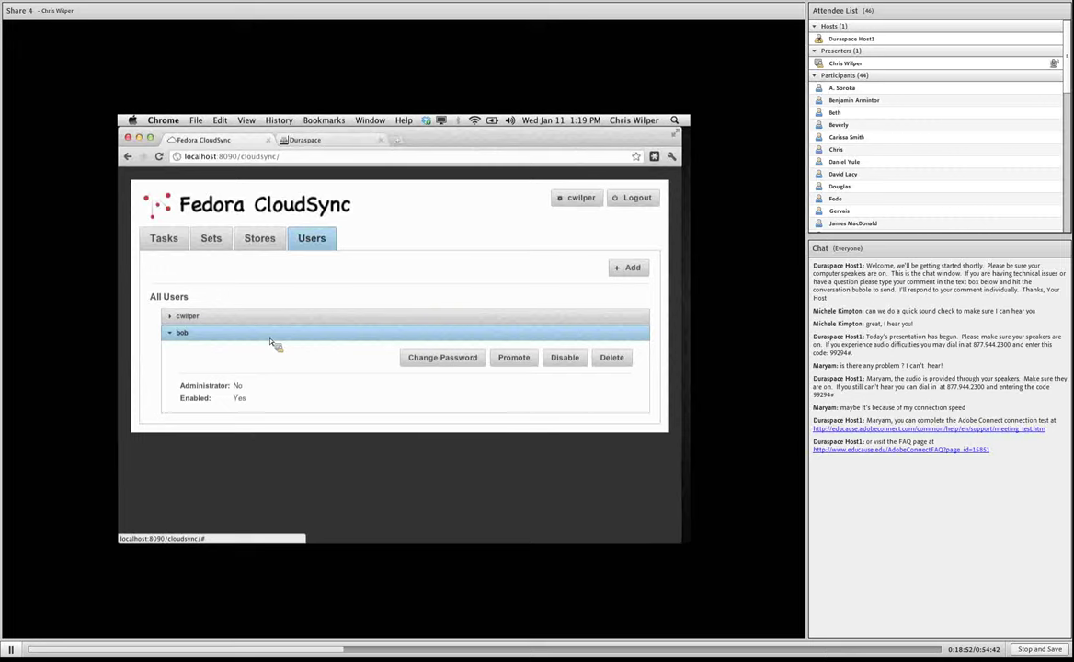
click(515, 359)
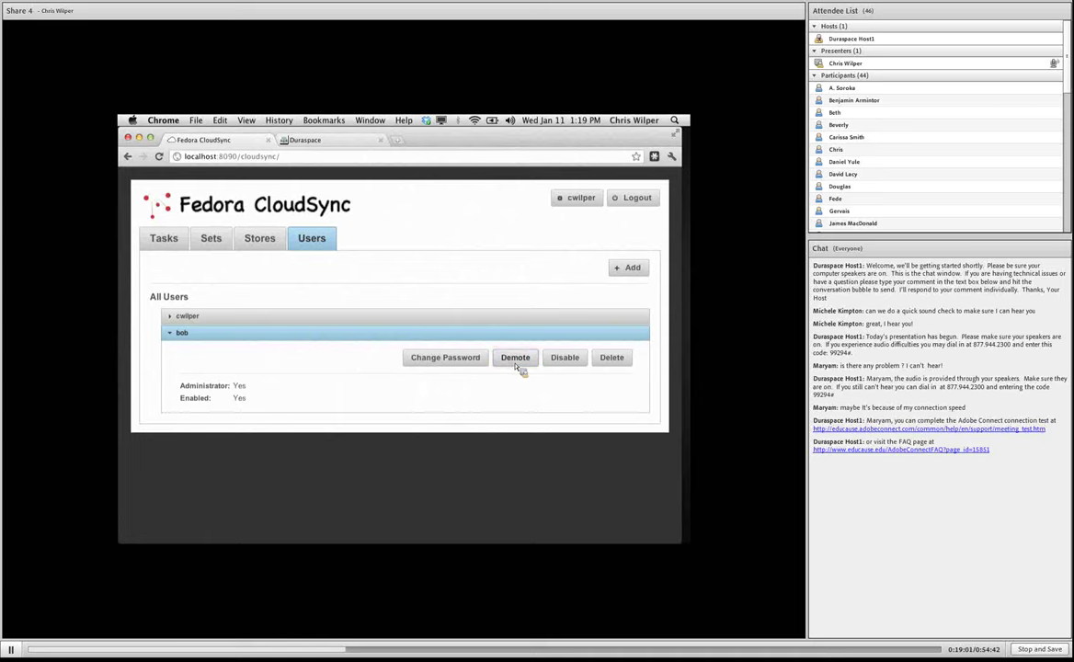
click(516, 358)
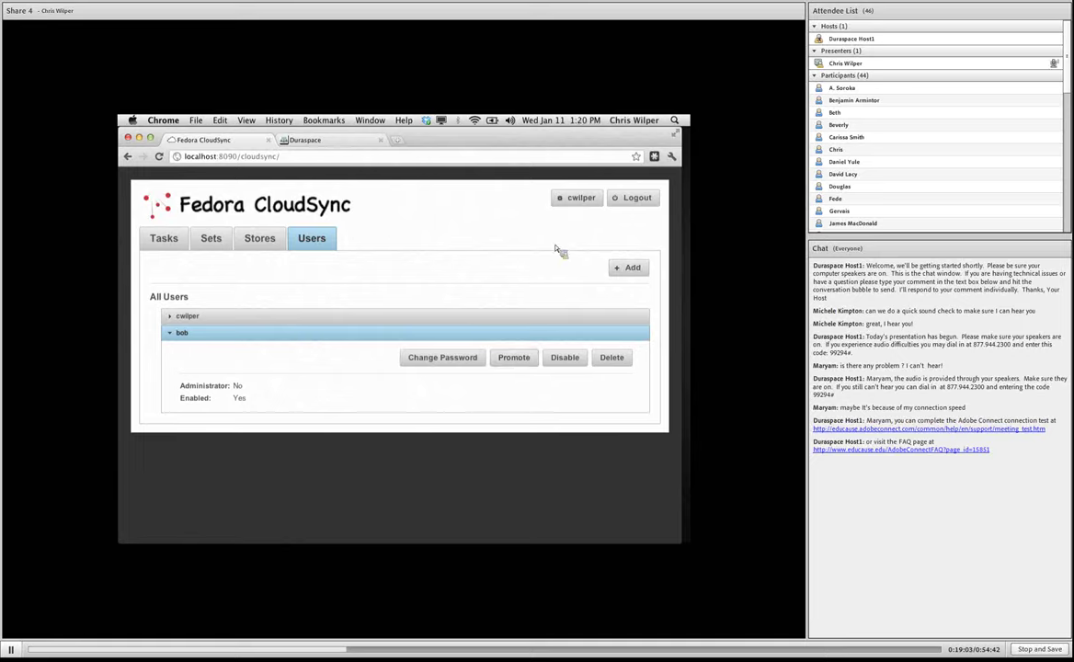
Log out, sign back in as the new non-admin user, and view the Stores page.
click(635, 199)
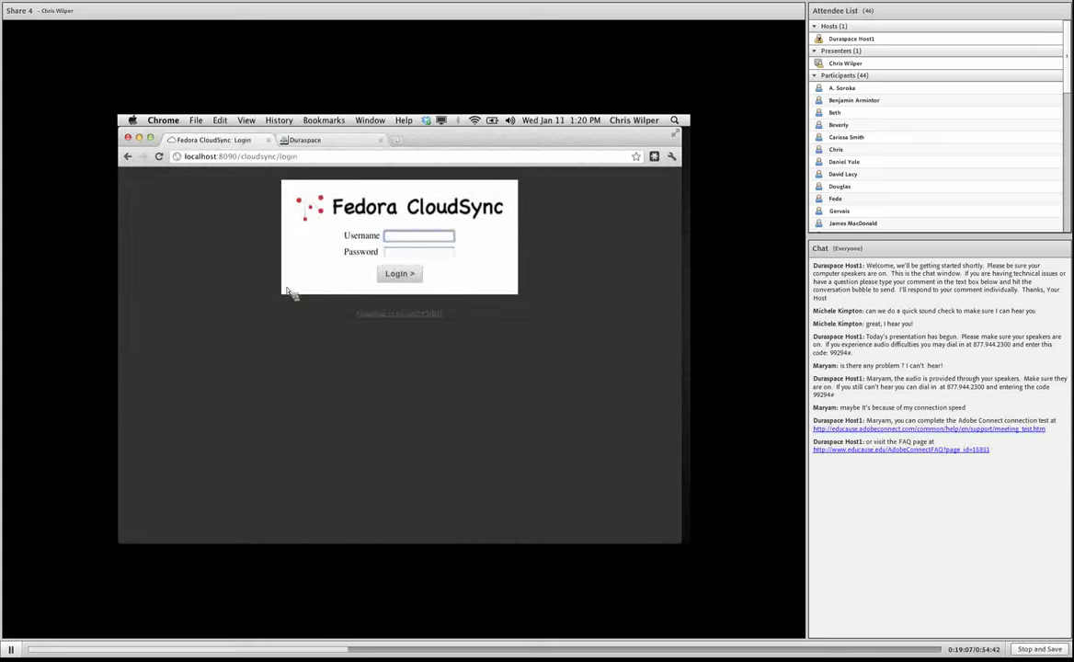
key(Tab)
key(Return)
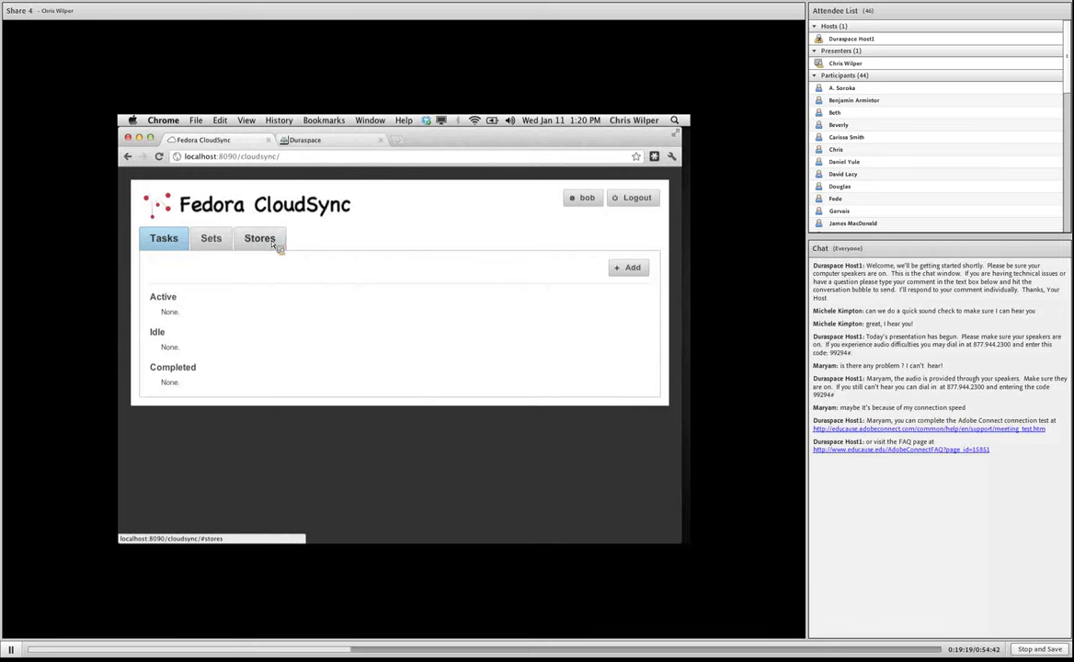
click(274, 245)
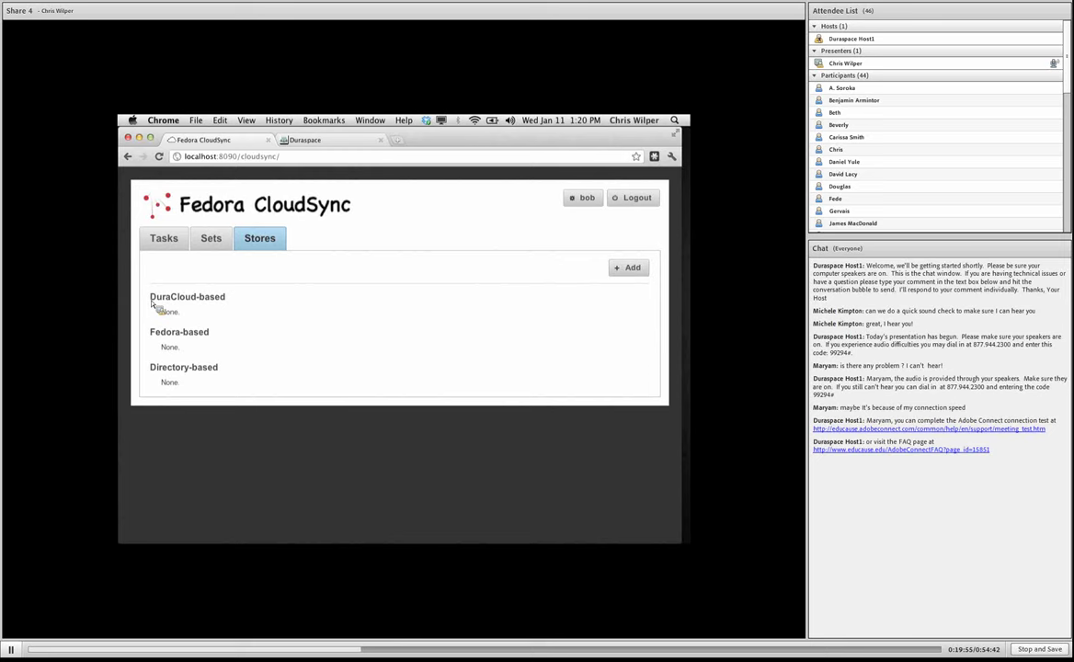
Add a DuraCloud-based store on host demo.duracloud.org with the DuraCloud username and password.
click(644, 270)
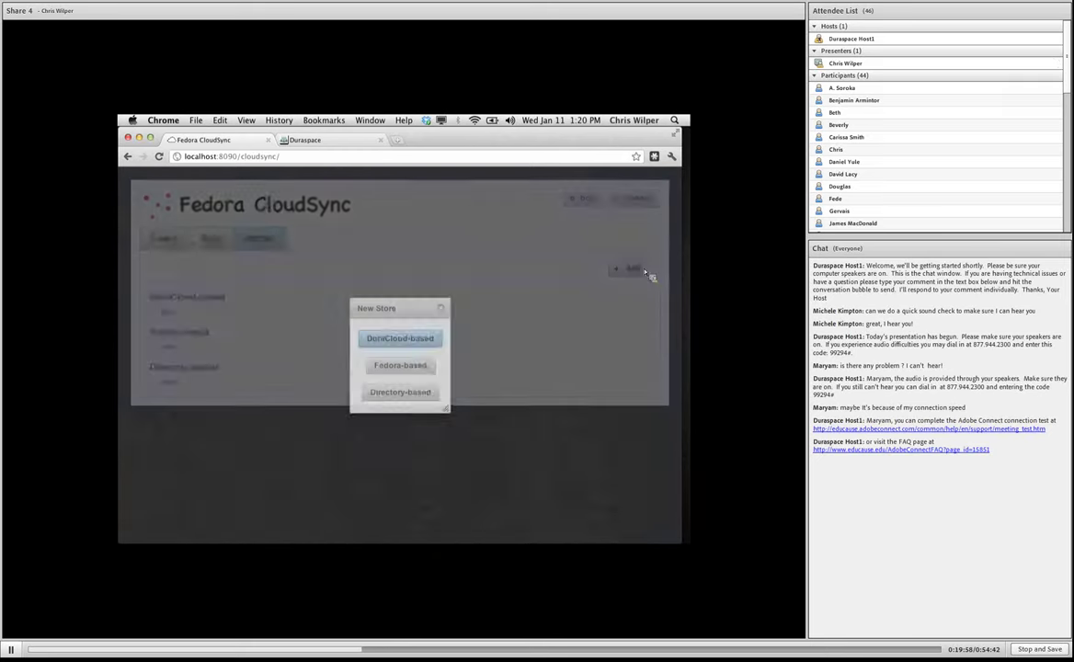
click(424, 340)
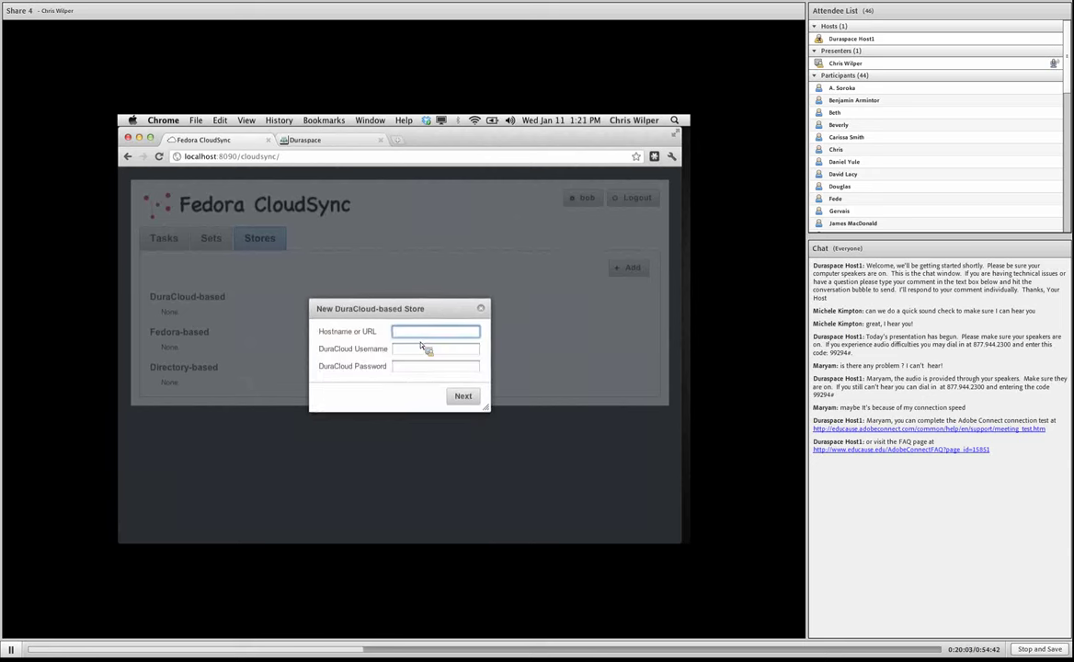
key(Tab)
key(Tab)
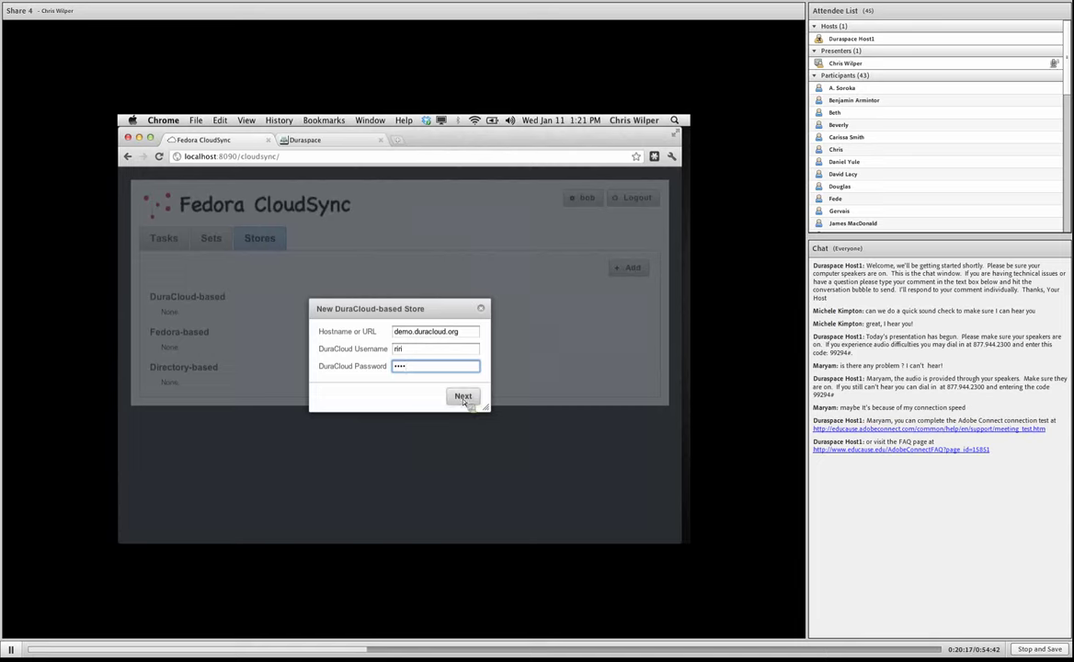
click(465, 400)
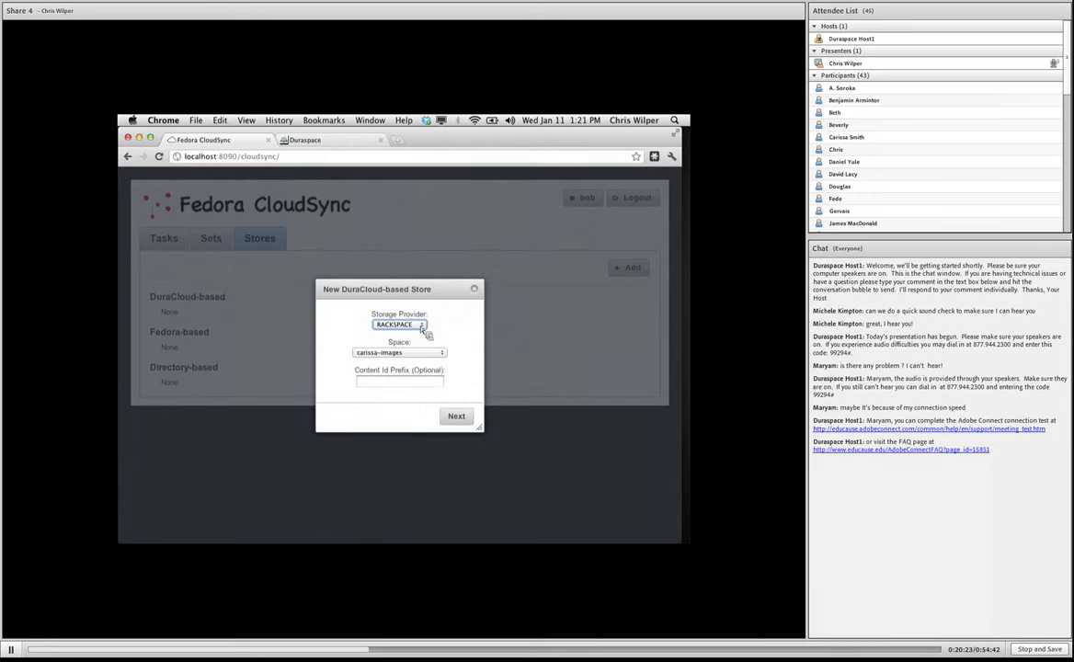
Choose AMAZON_S3 as storage provider and the test space as backup target.
click(422, 327)
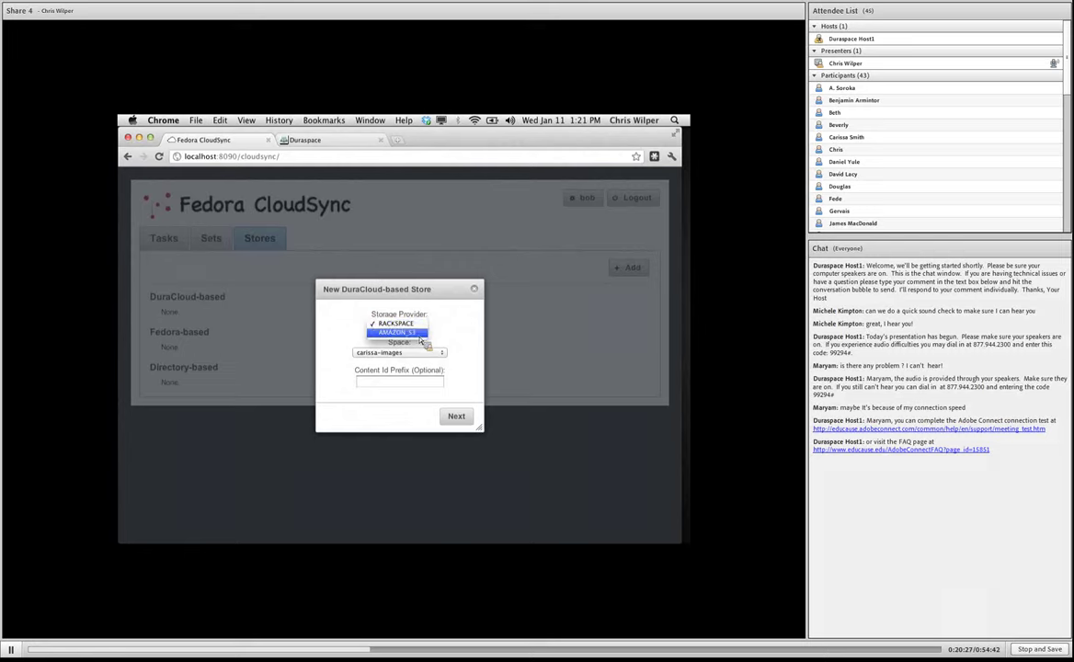
click(421, 336)
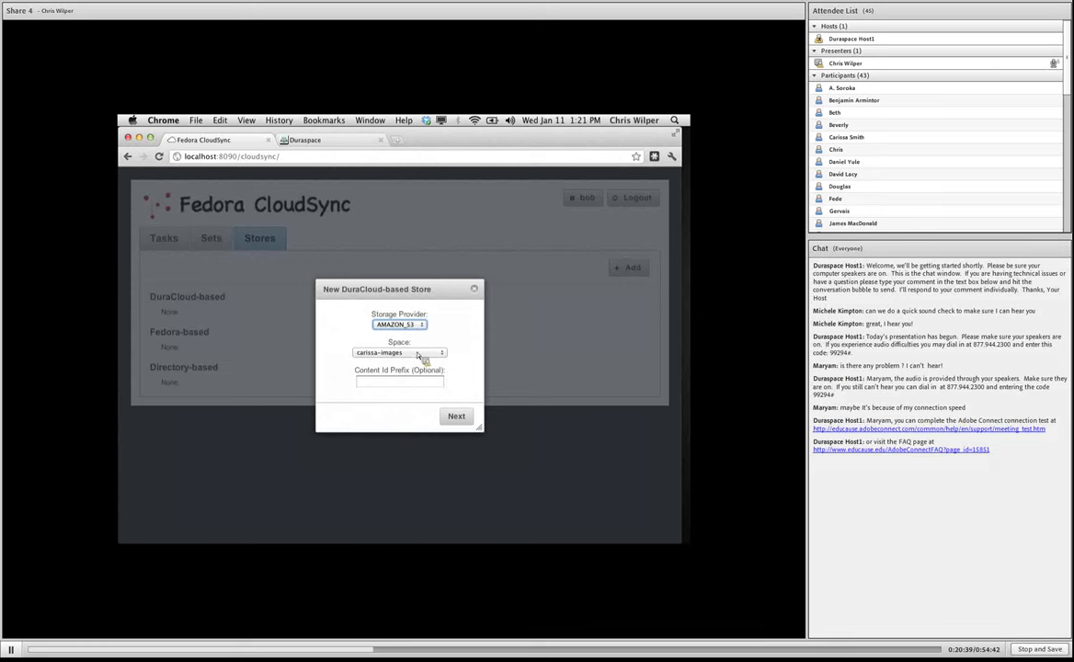
click(420, 356)
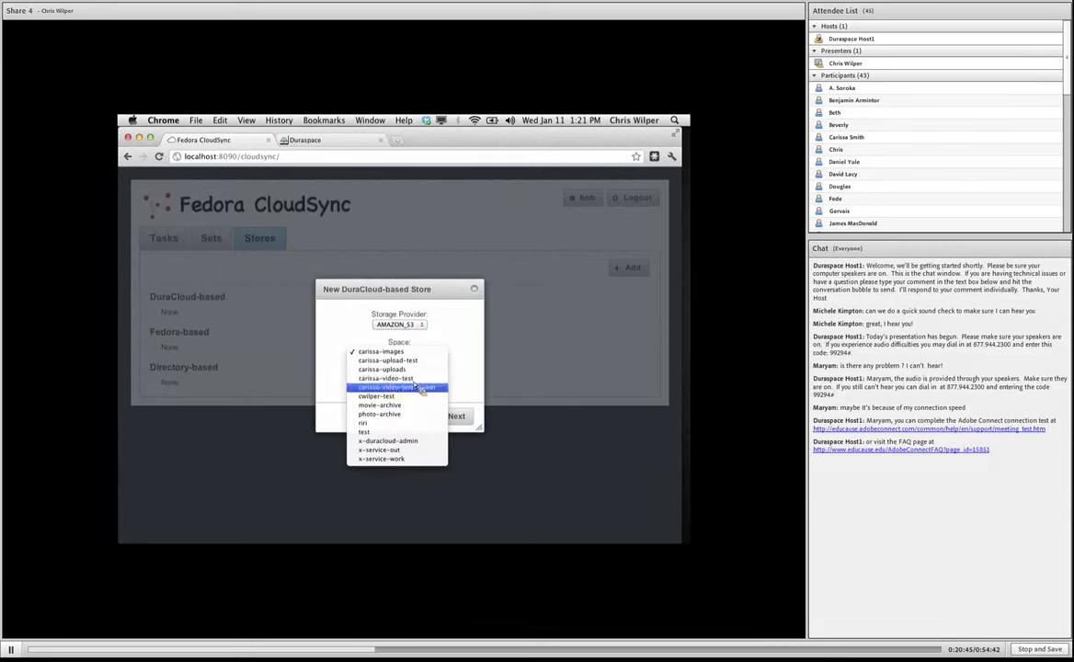
click(412, 397)
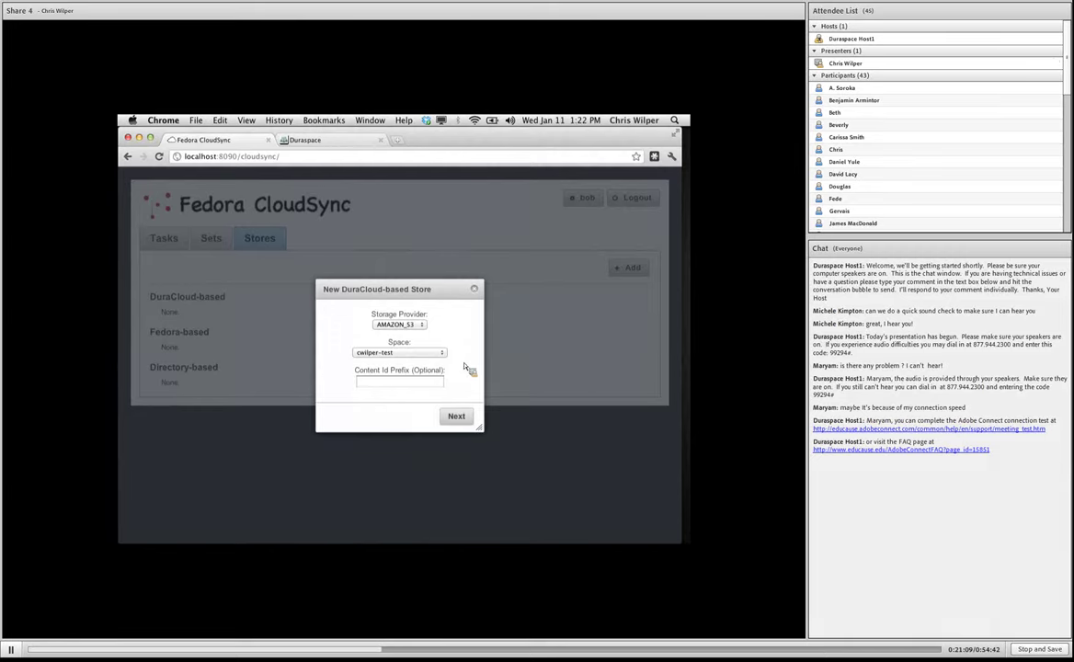
click(457, 418)
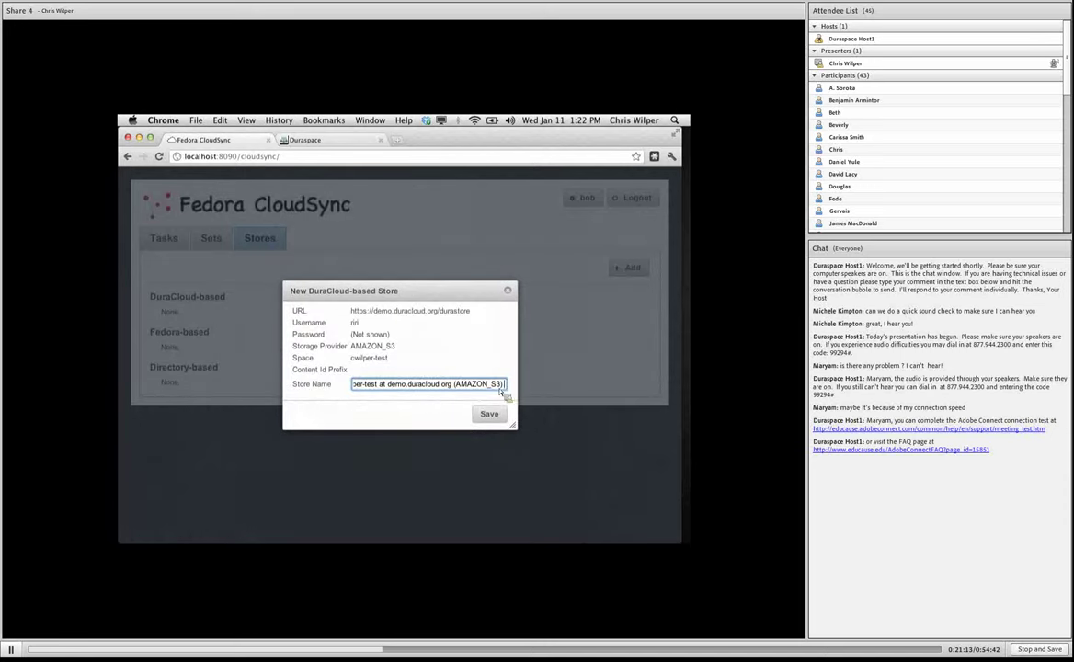
Name the store 'My DuraCloud Space', save it, and review its details.
drag(512, 391, 322, 388)
text(My DuraCloud Space)
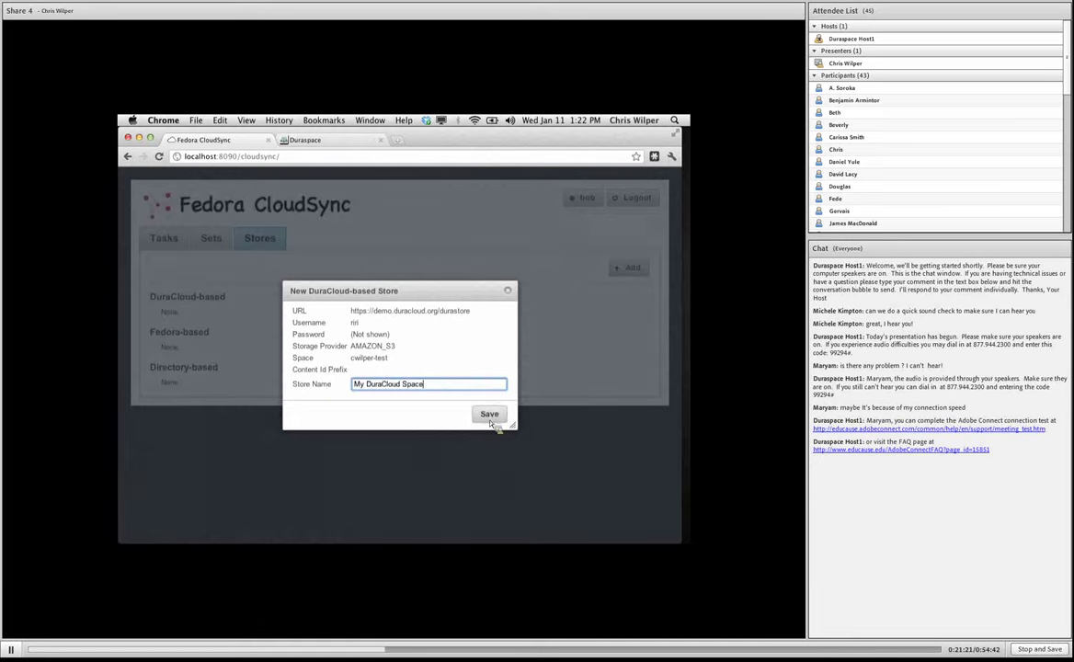
click(488, 413)
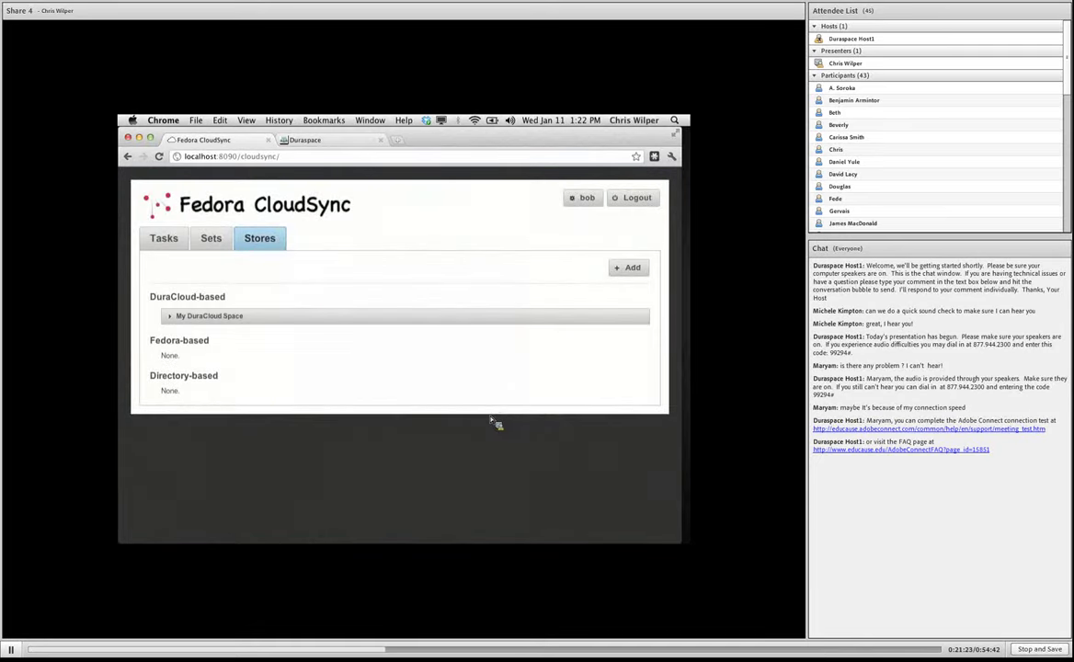
click(220, 318)
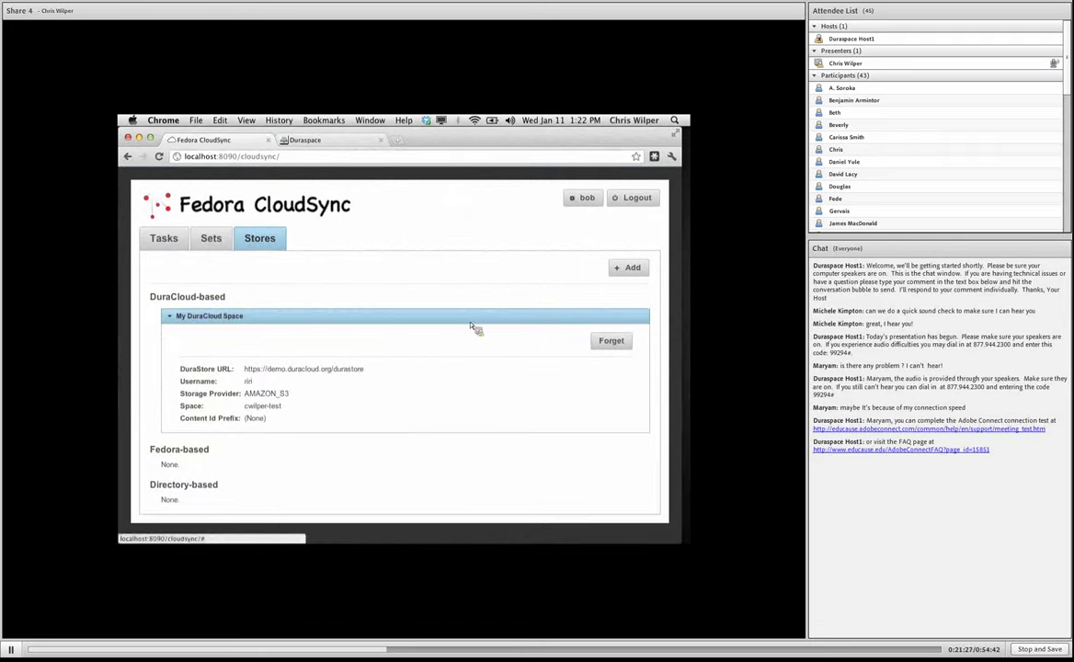
click(471, 321)
click(629, 268)
click(400, 365)
text(http:/)
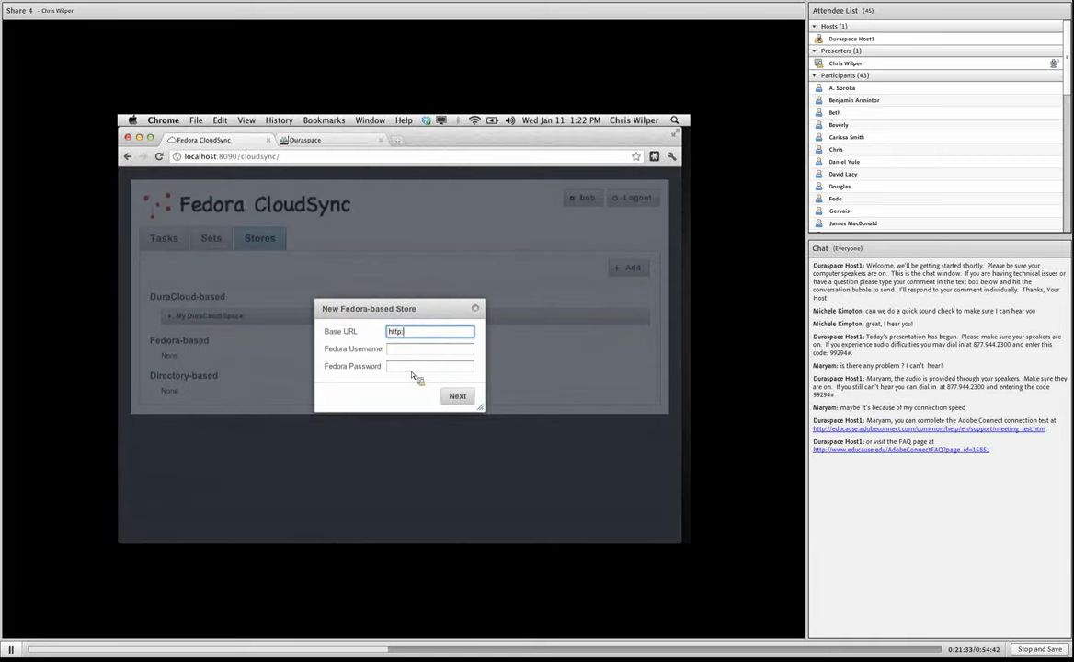
text(/localhost:8080/fedora)
click(420, 353)
text(fedora)
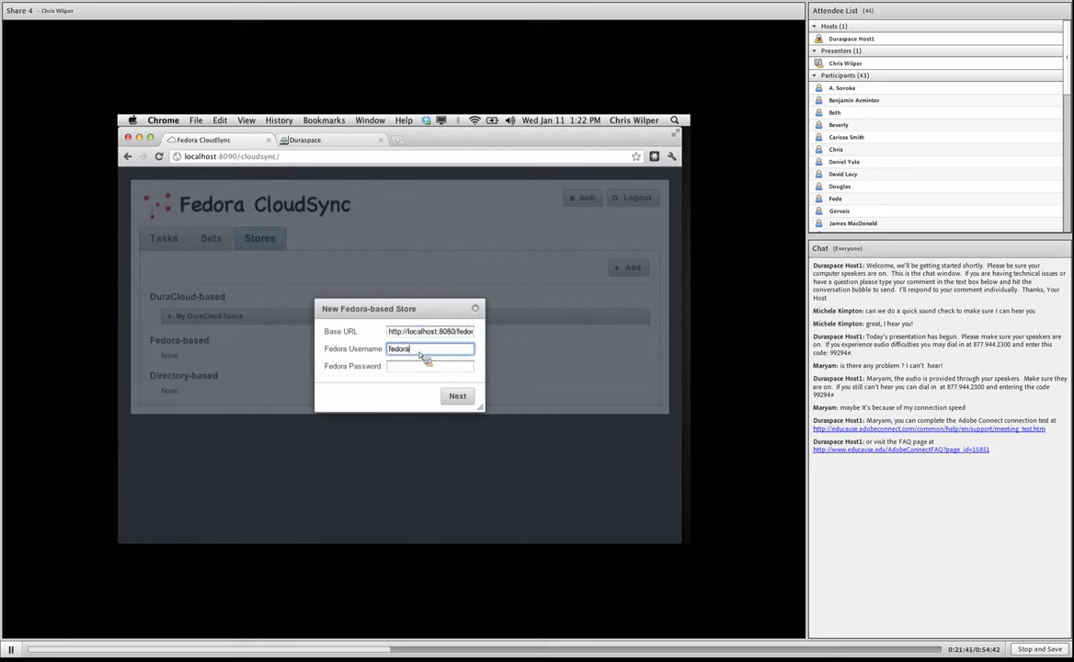
text(Admin)
key(Tab)
text(fedora)
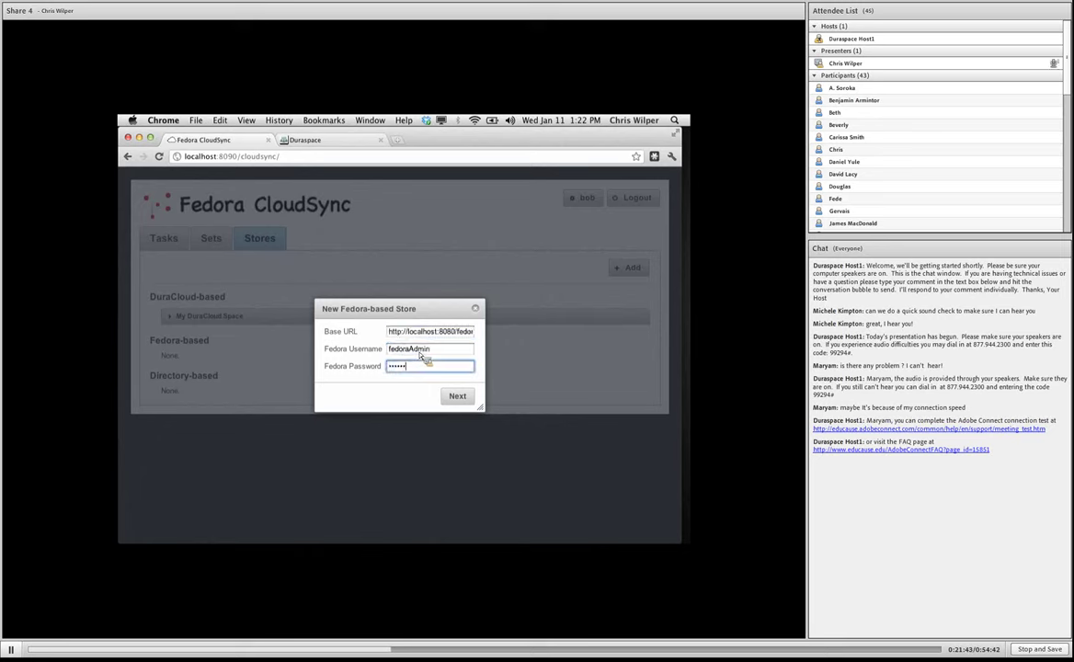
text(Admin)
Name the Fedora store 'My Fedora Repo' and save it.
click(457, 398)
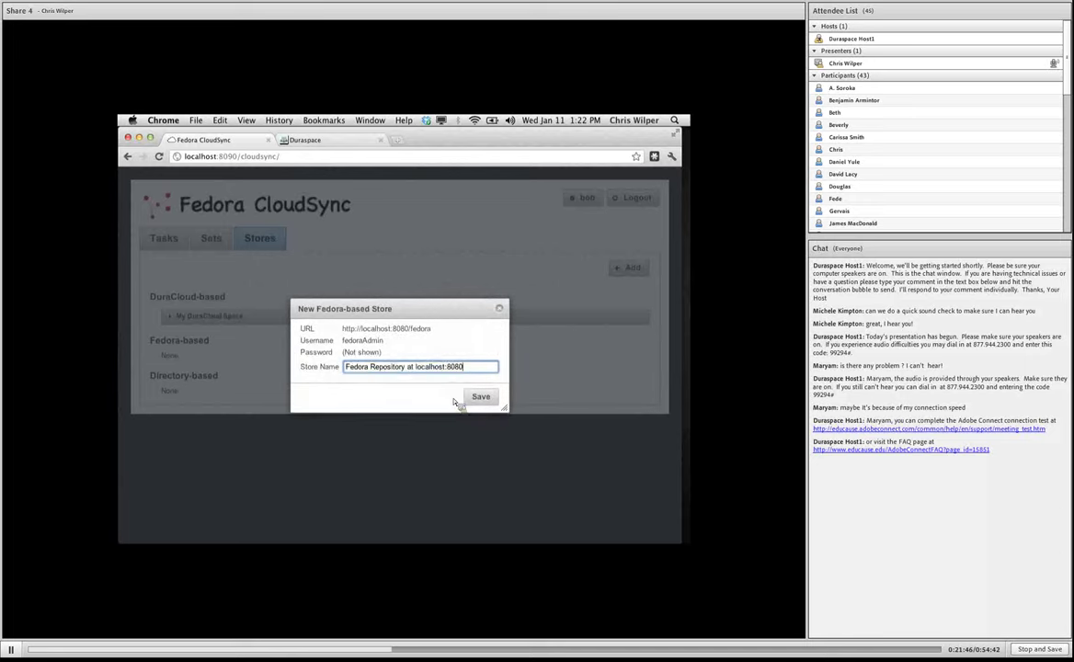
key(super+a)
text(My Fedora)
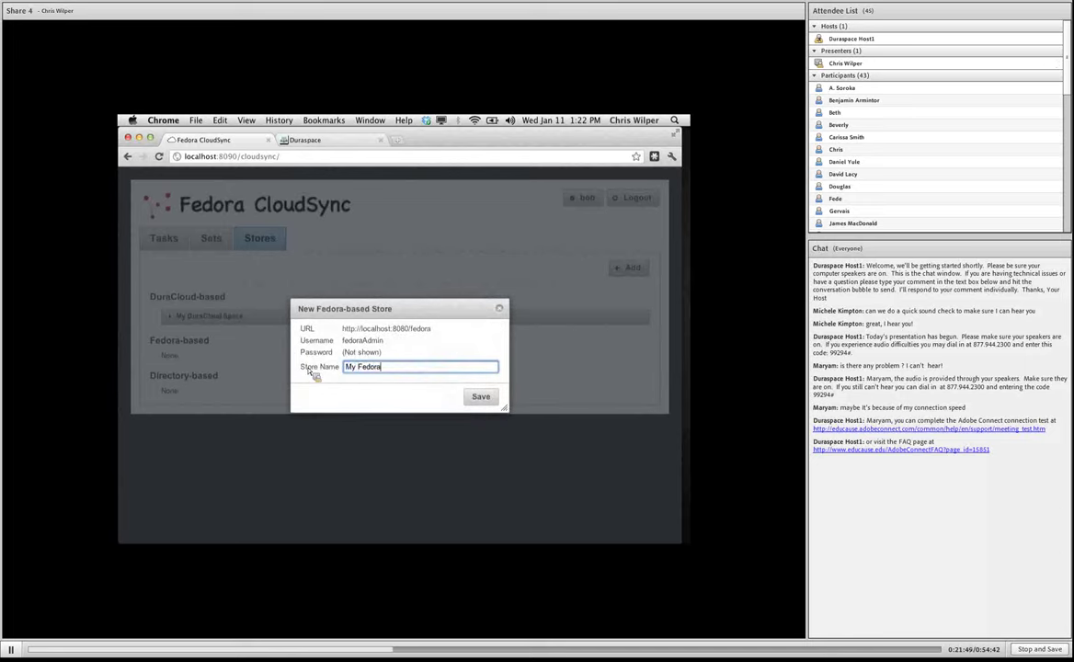
text( Repo)
click(480, 399)
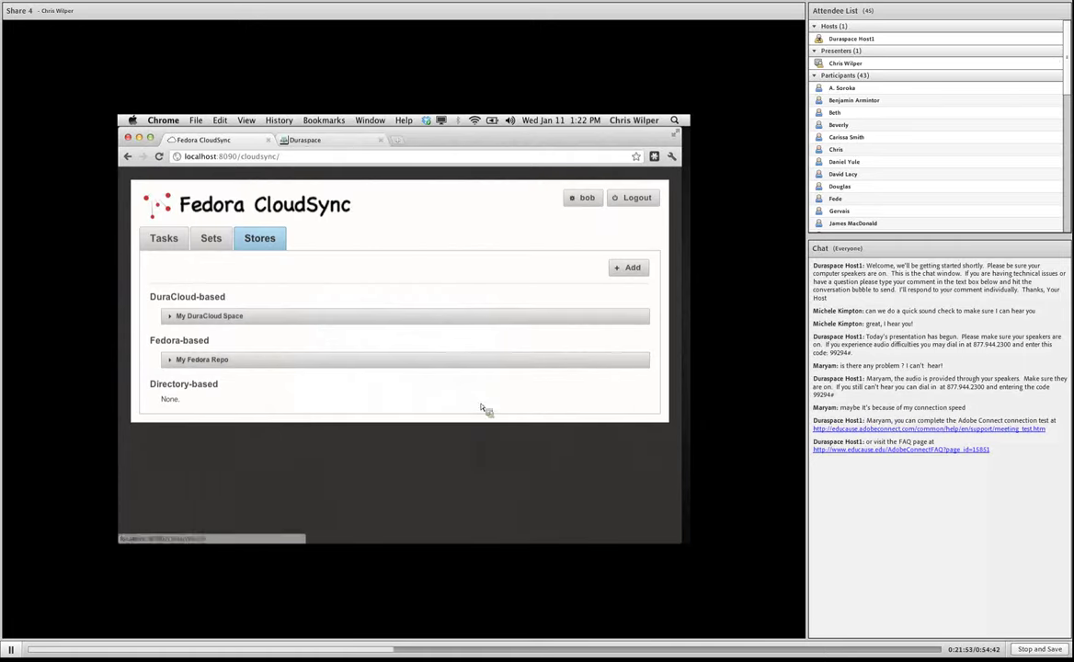
Open Sets and expand All Objects to check its * pattern, then collapse it.
click(220, 245)
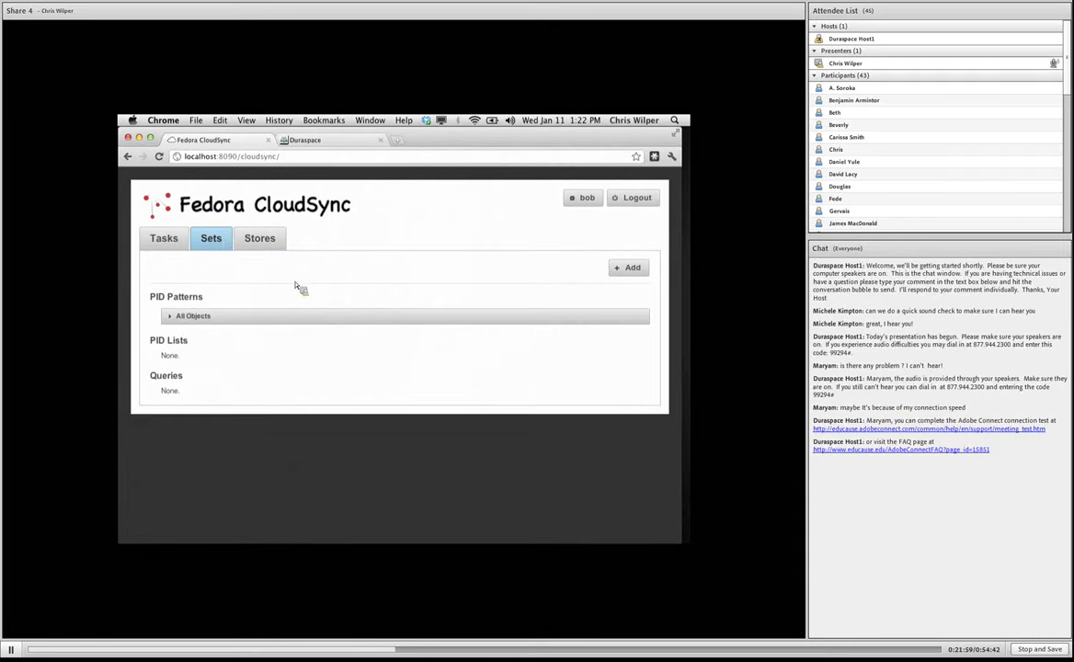
click(195, 321)
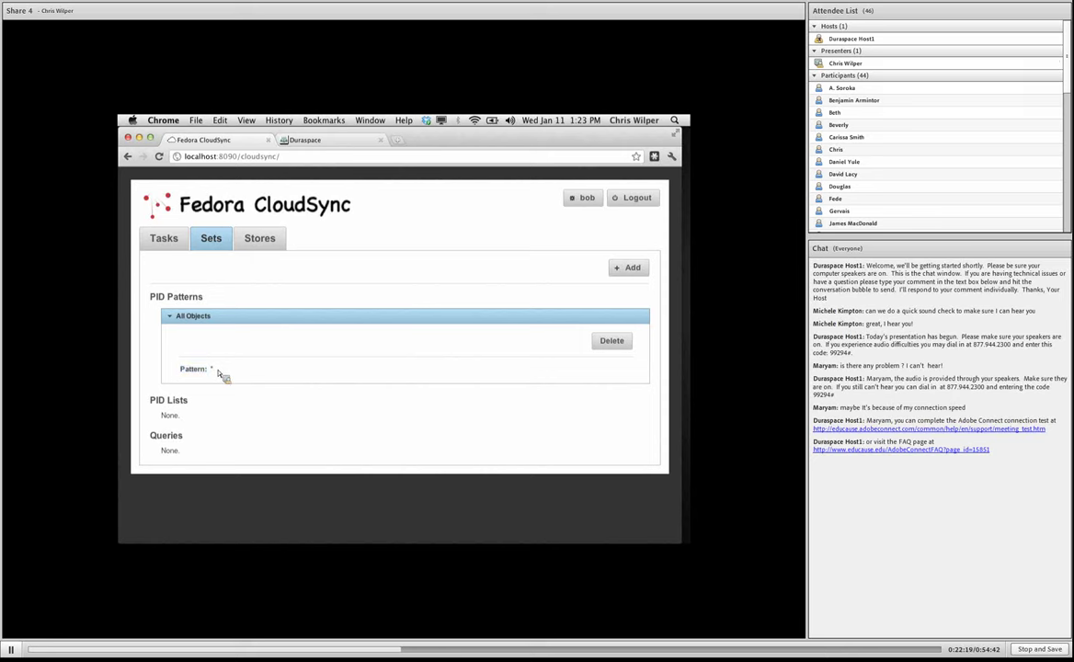
click(171, 316)
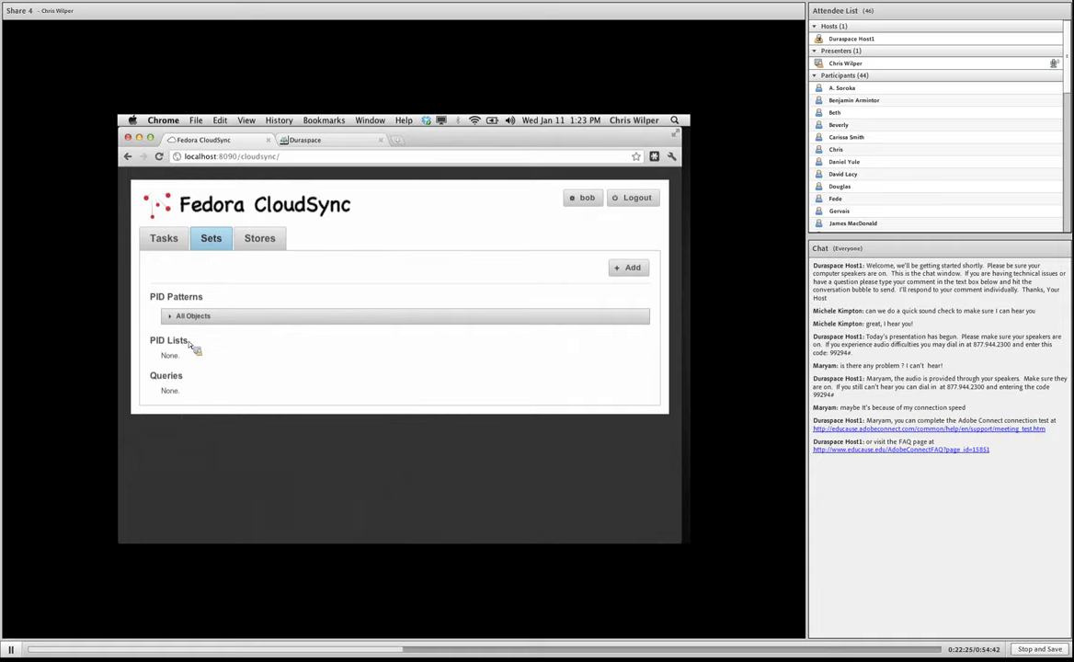
Open and dismiss a New Query set form, then return to the empty Tasks list.
click(629, 273)
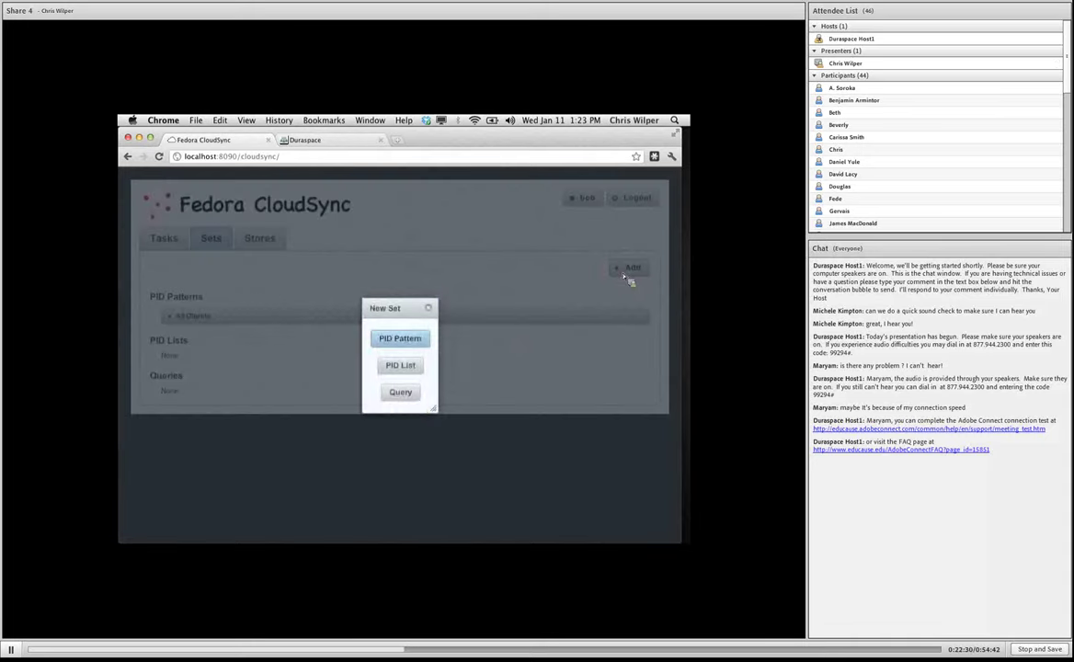
click(411, 397)
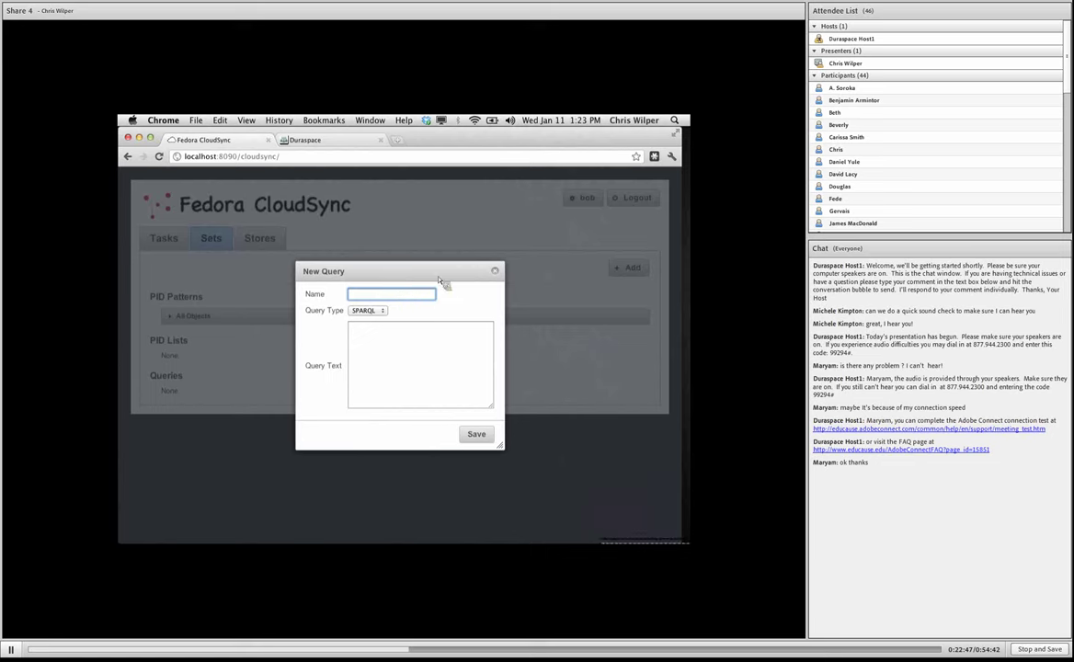
click(497, 273)
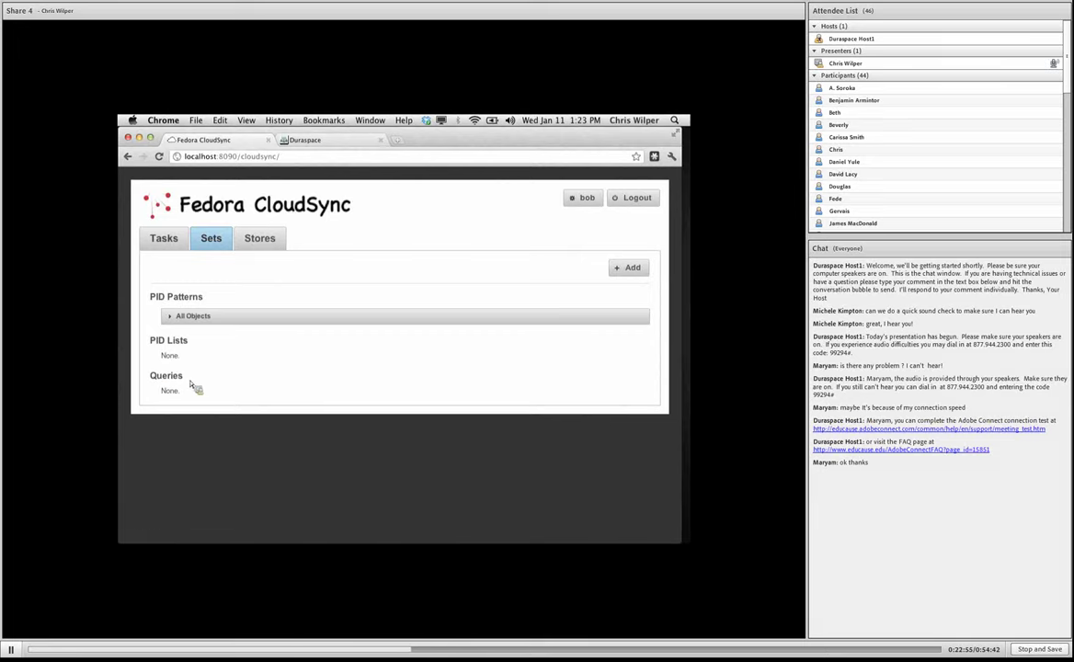
click(179, 247)
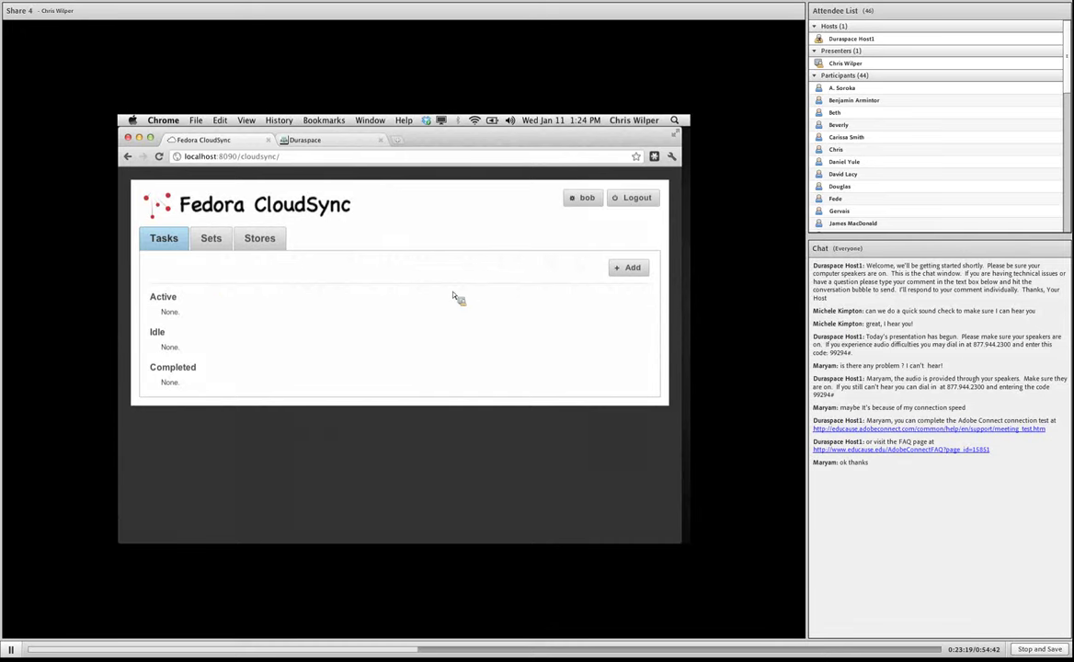
Create a Copy Objects task: All Objects in My Fedora Repo, from My Fedora Repo to My DuraCloud Space.
click(631, 268)
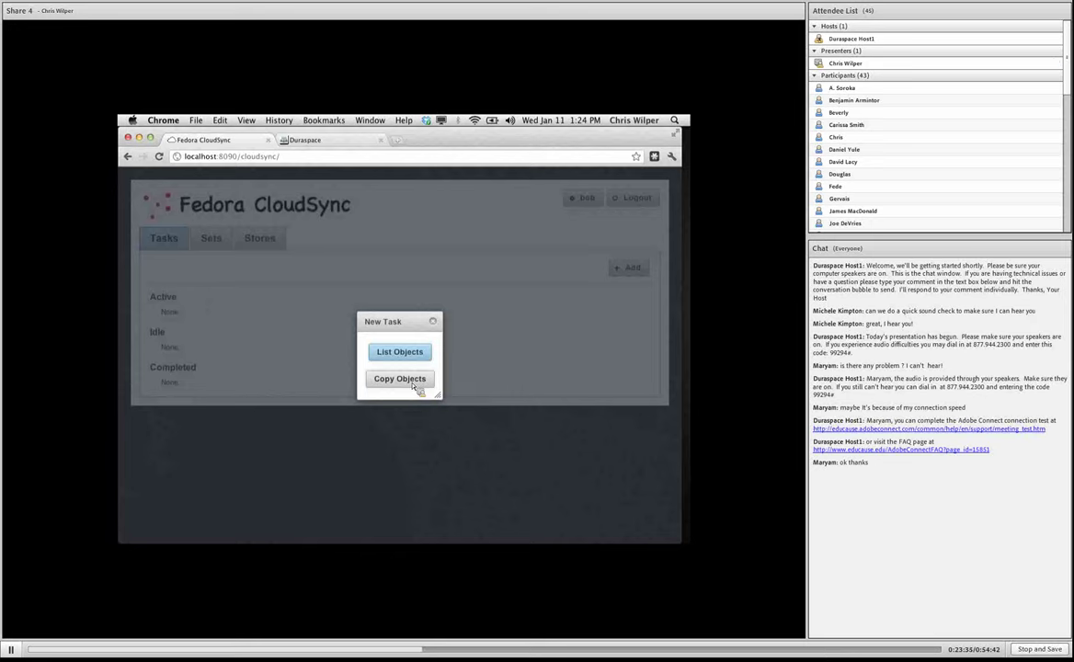
click(412, 386)
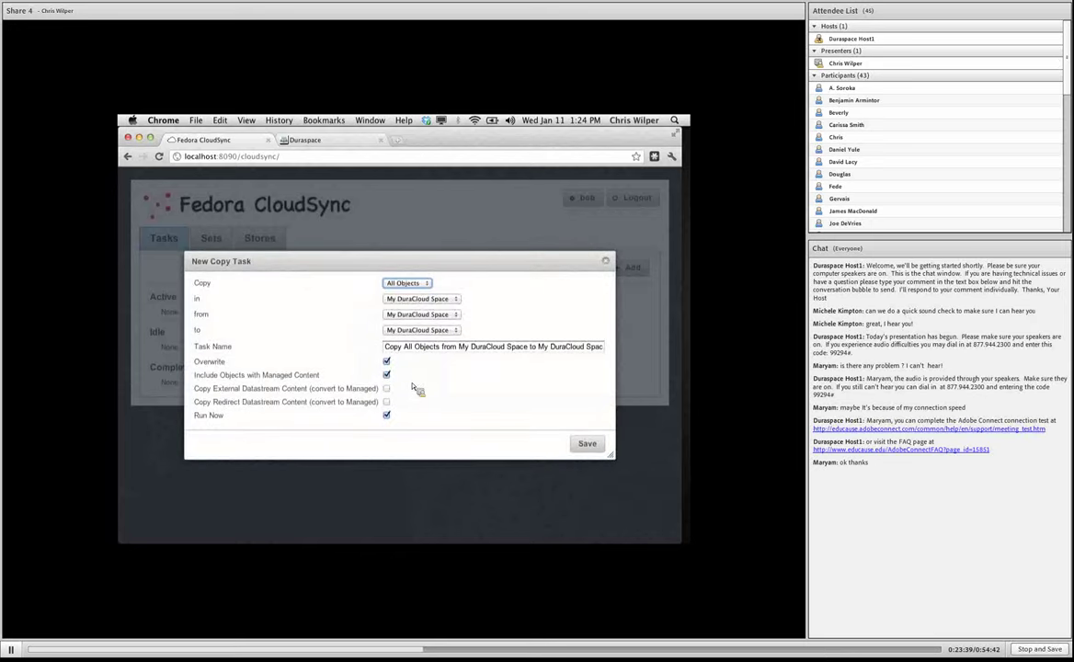
click(421, 287)
click(421, 288)
click(422, 299)
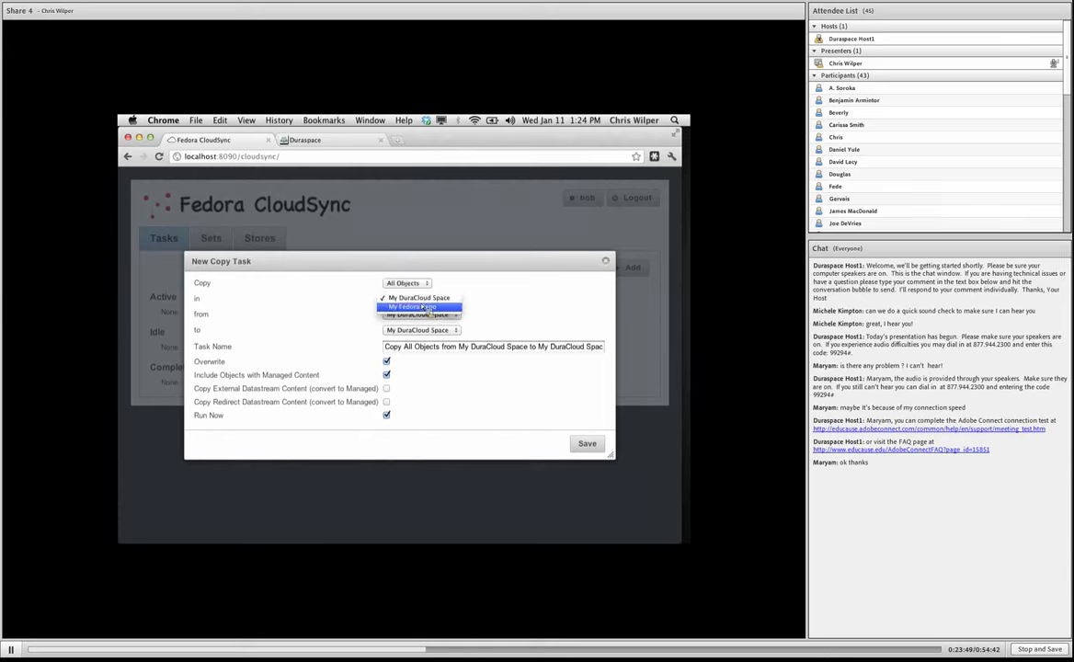
click(422, 307)
click(423, 314)
click(412, 322)
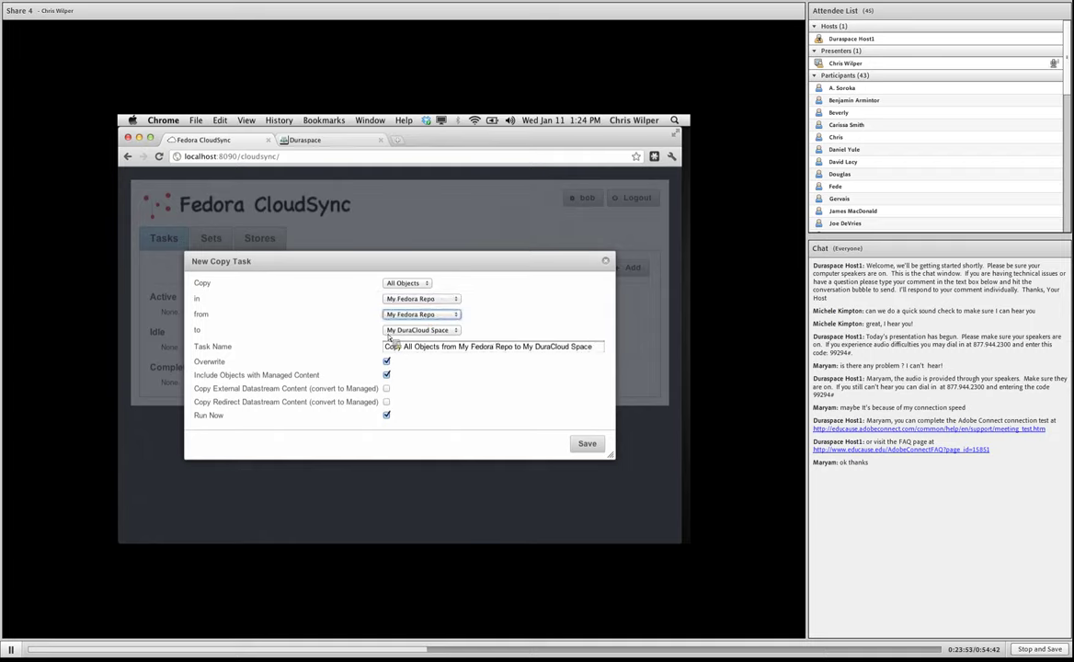
click(419, 331)
click(416, 331)
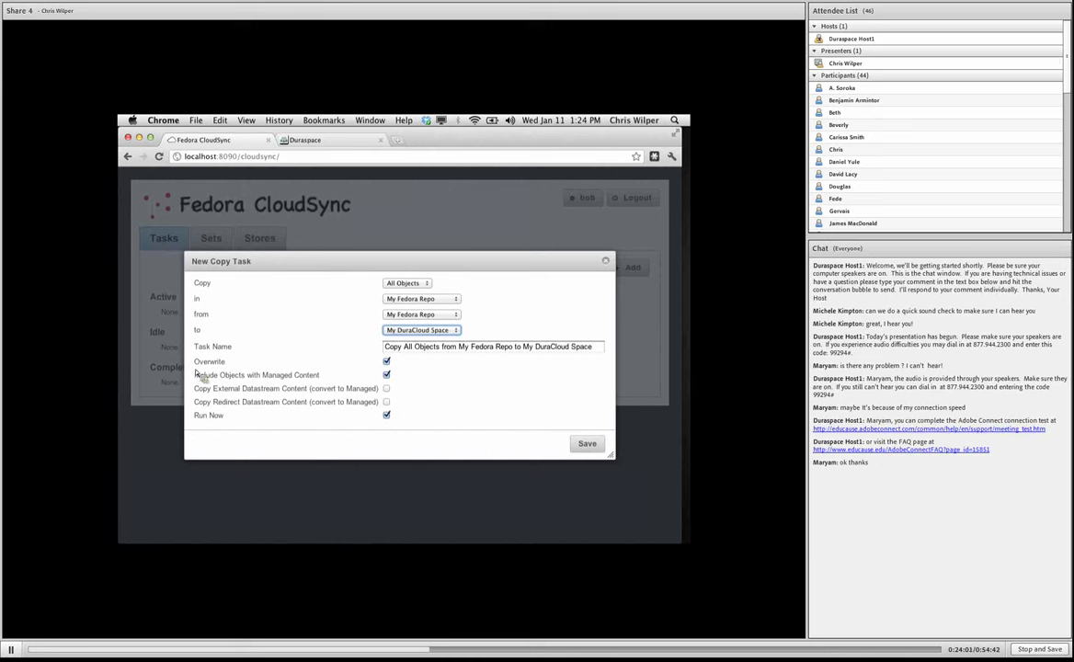
Enable copying external and redirect datastream content and turn off Run Now.
click(373, 374)
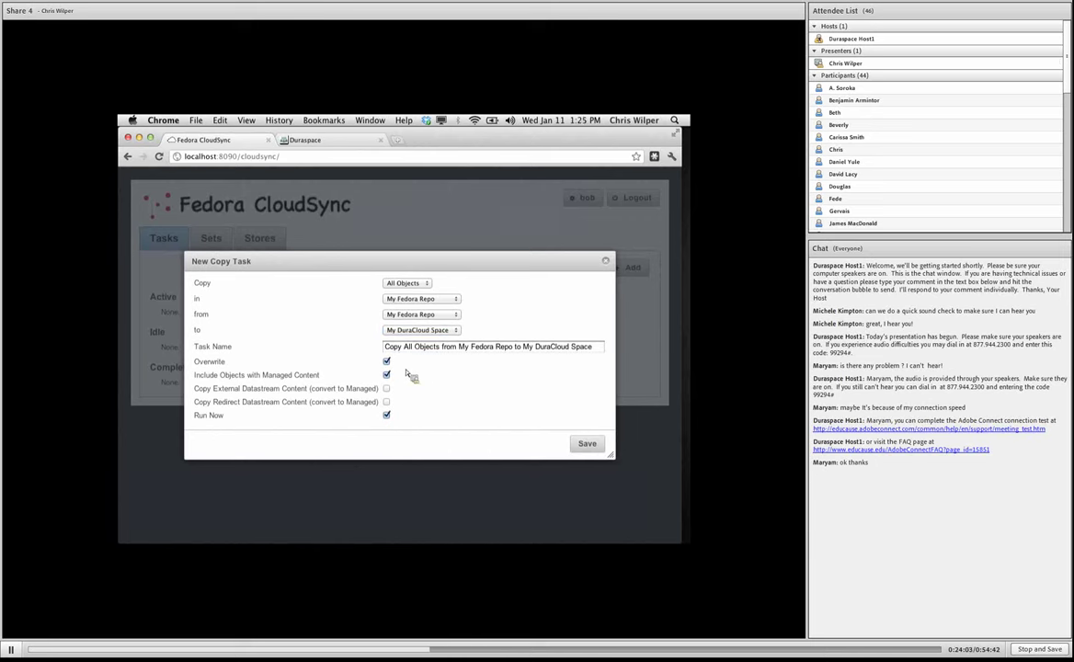
drag(391, 364, 197, 367)
click(198, 367)
drag(198, 387, 329, 383)
click(333, 385)
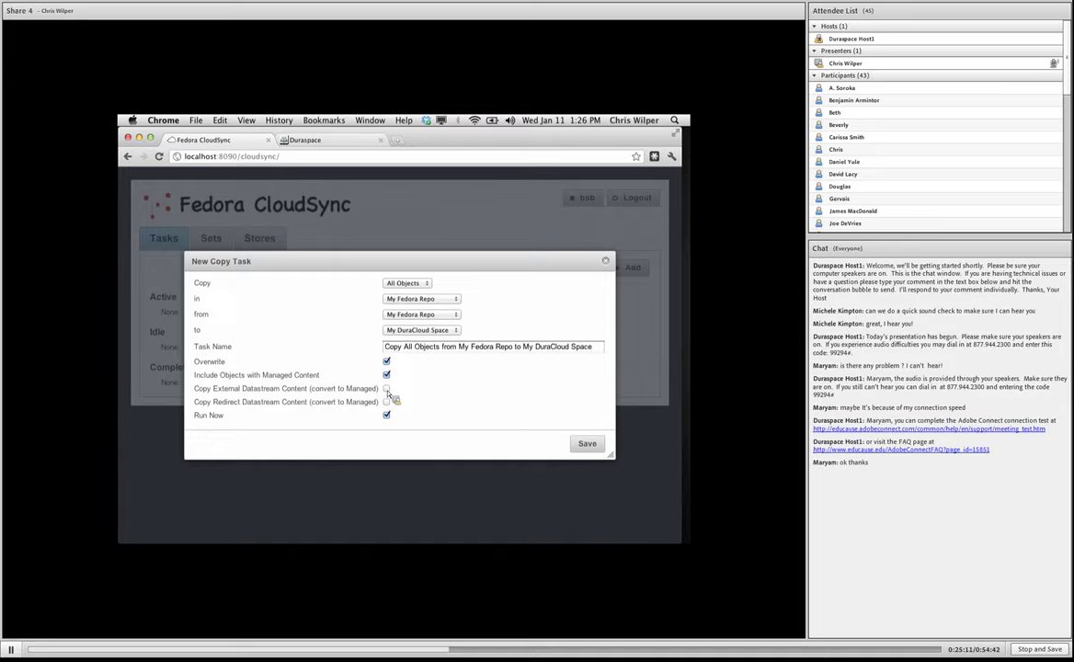
click(387, 389)
click(387, 402)
click(387, 416)
Save the Copy All Objects task, check its settings, and run it now.
click(597, 450)
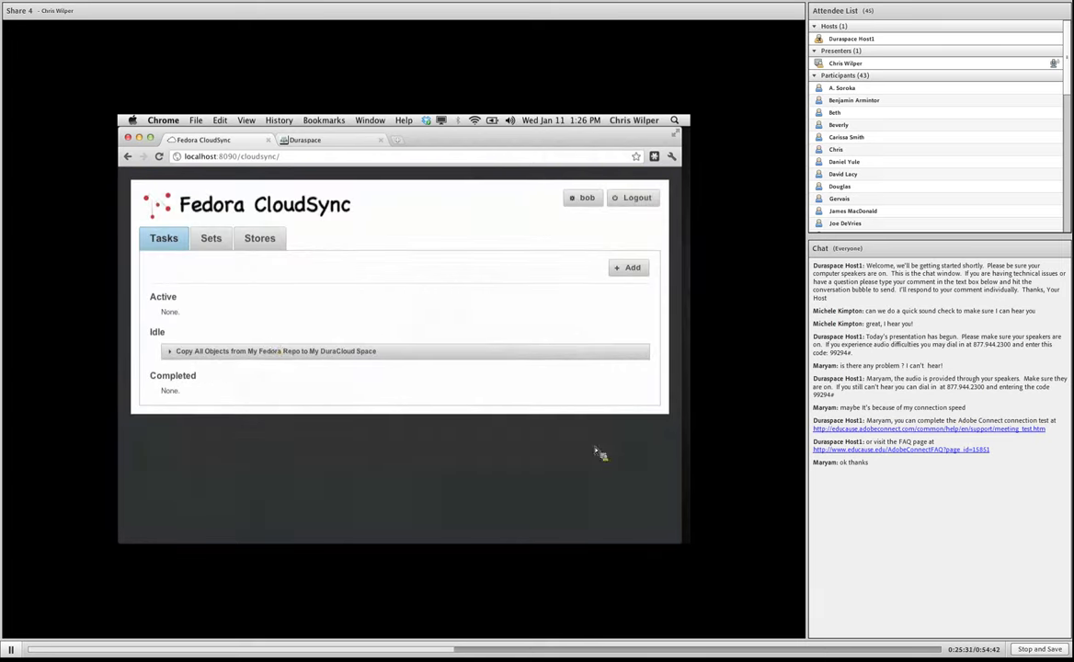
click(272, 351)
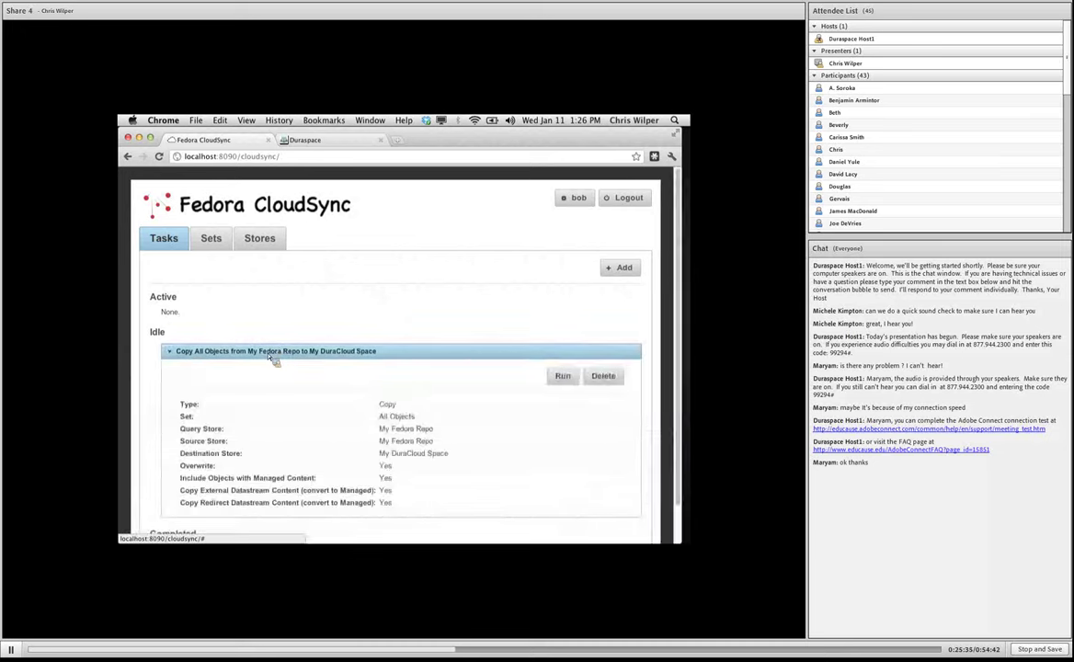
click(270, 356)
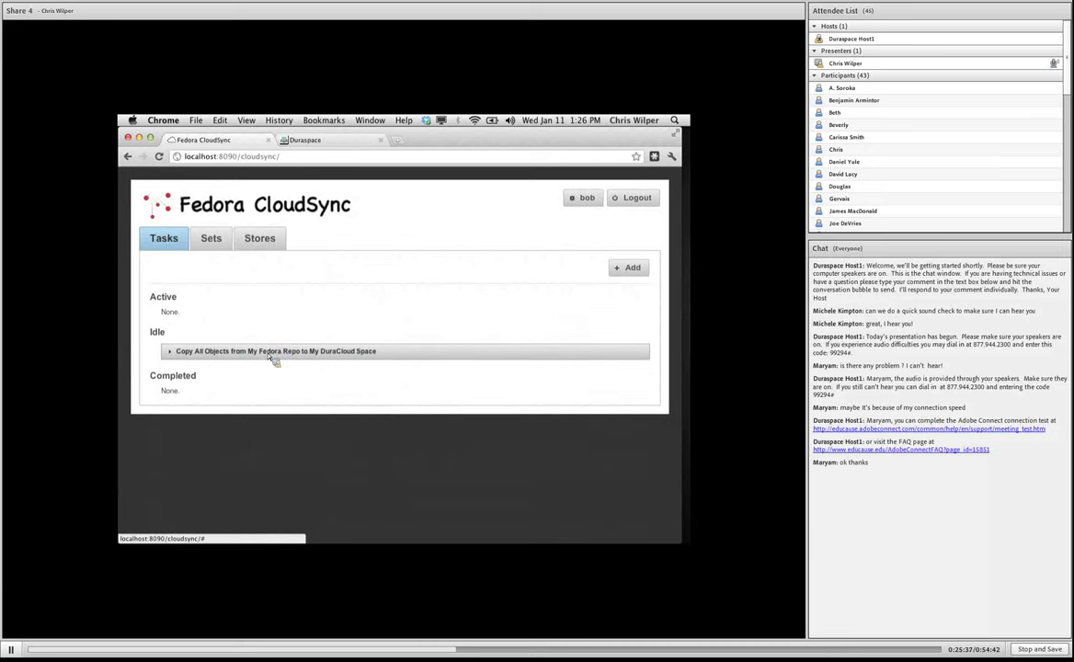
click(268, 355)
scroll(281, 415, down, 1)
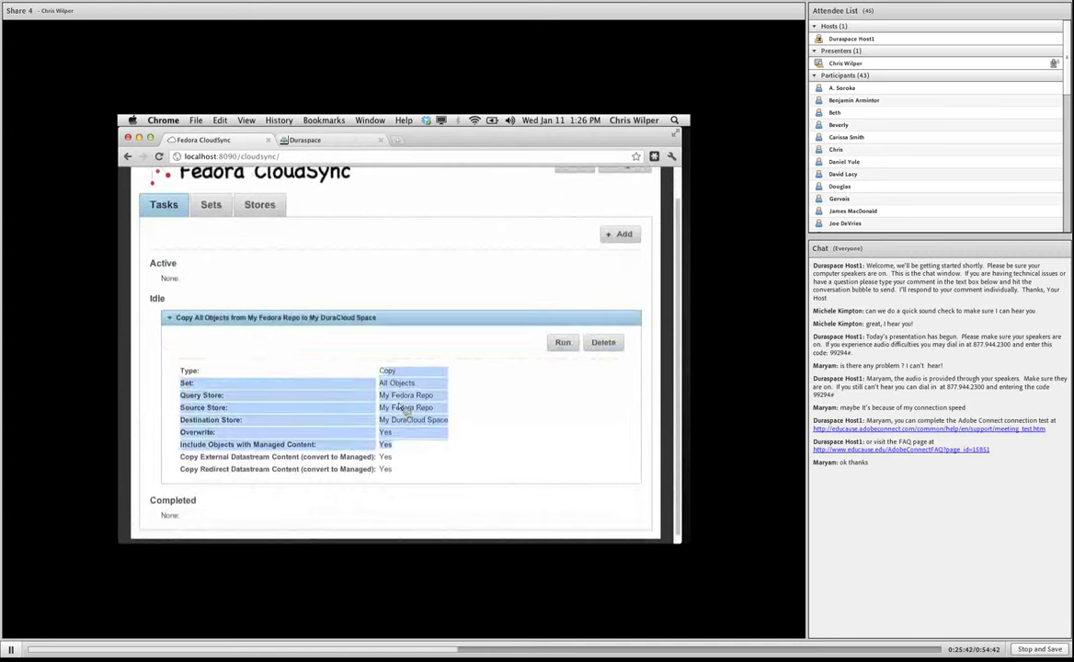
click(563, 343)
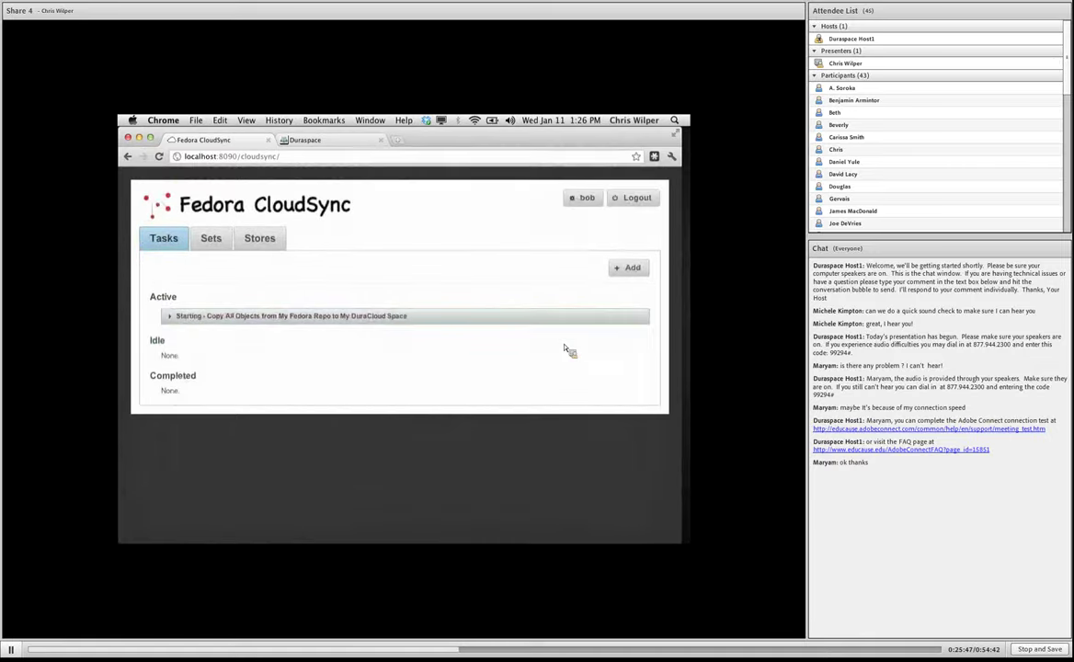
Expand the running copy task and review its log of copied objects.
double_click(154, 300)
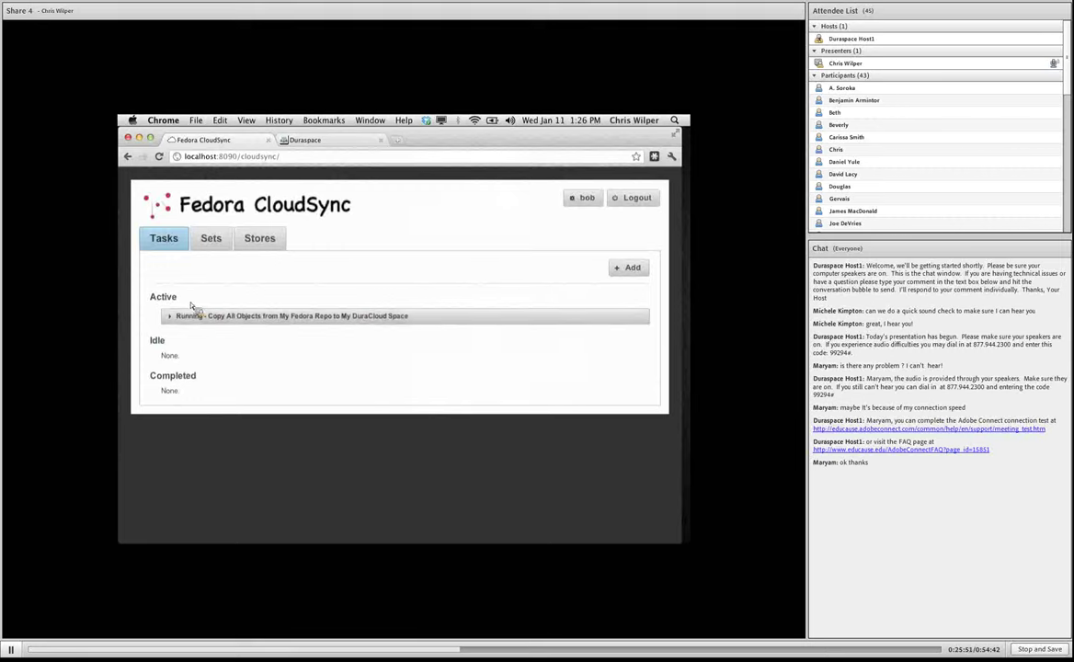
click(217, 318)
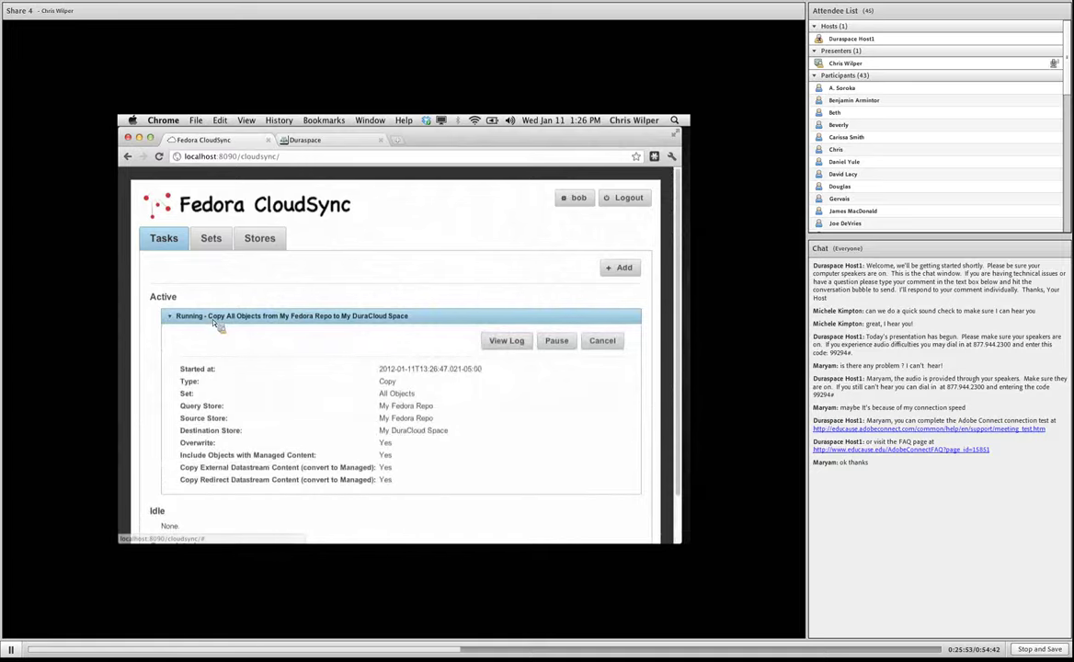
click(502, 343)
drag(150, 172, 225, 212)
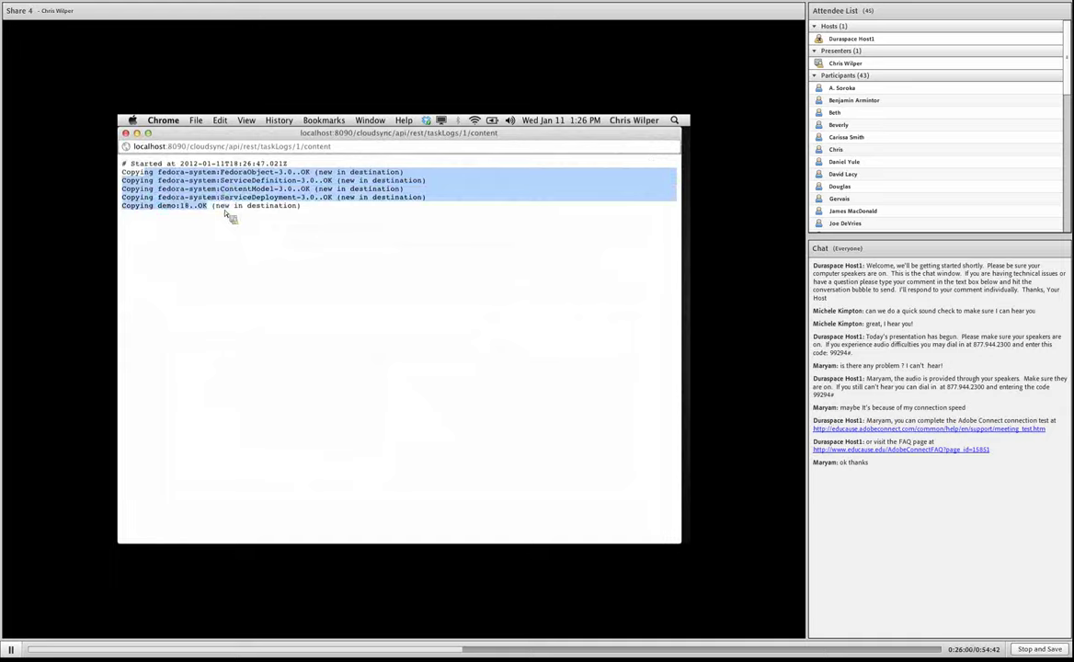
click(238, 203)
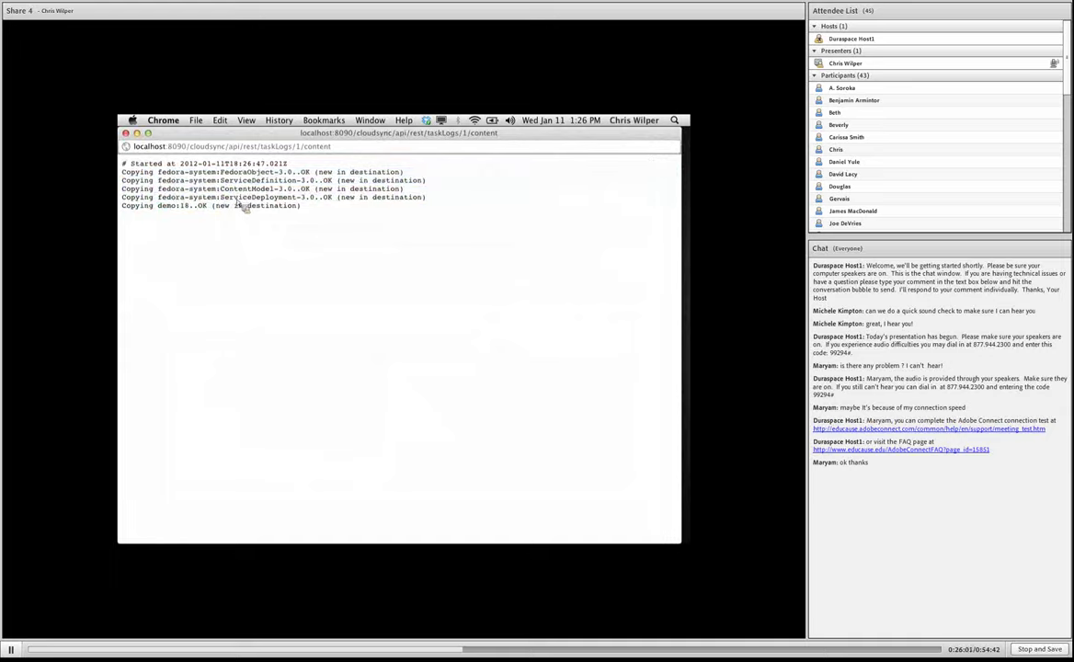
click(126, 133)
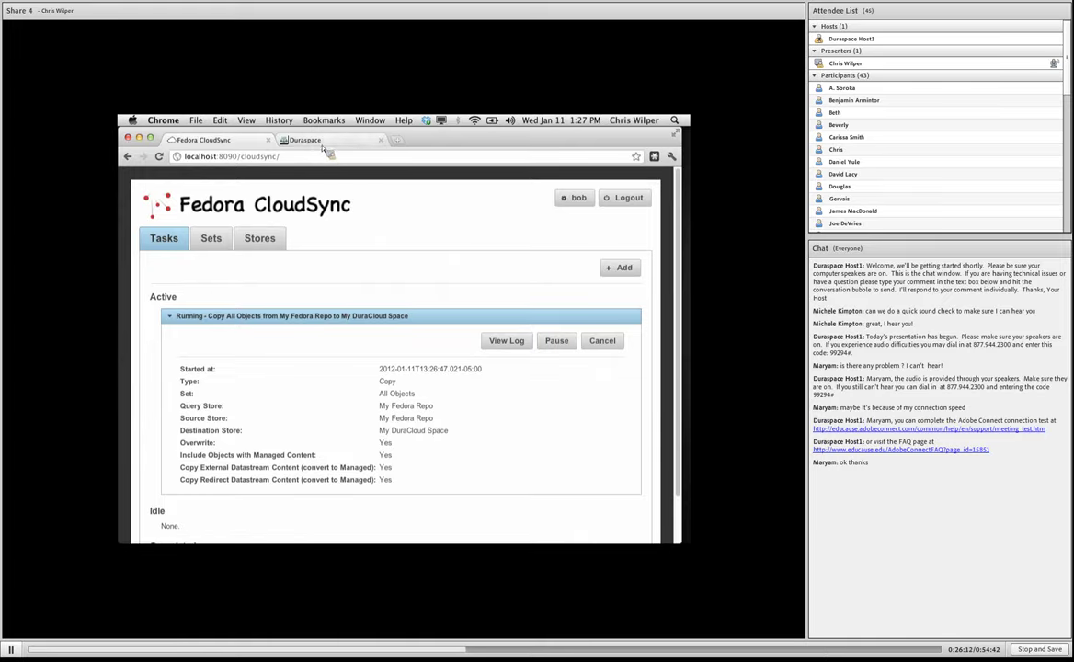
Load localhost:8080/fedora/objects/demo:SmileyStuff in a new browser tab.
key(super+t)
text(localhost:8080/fedora/object)
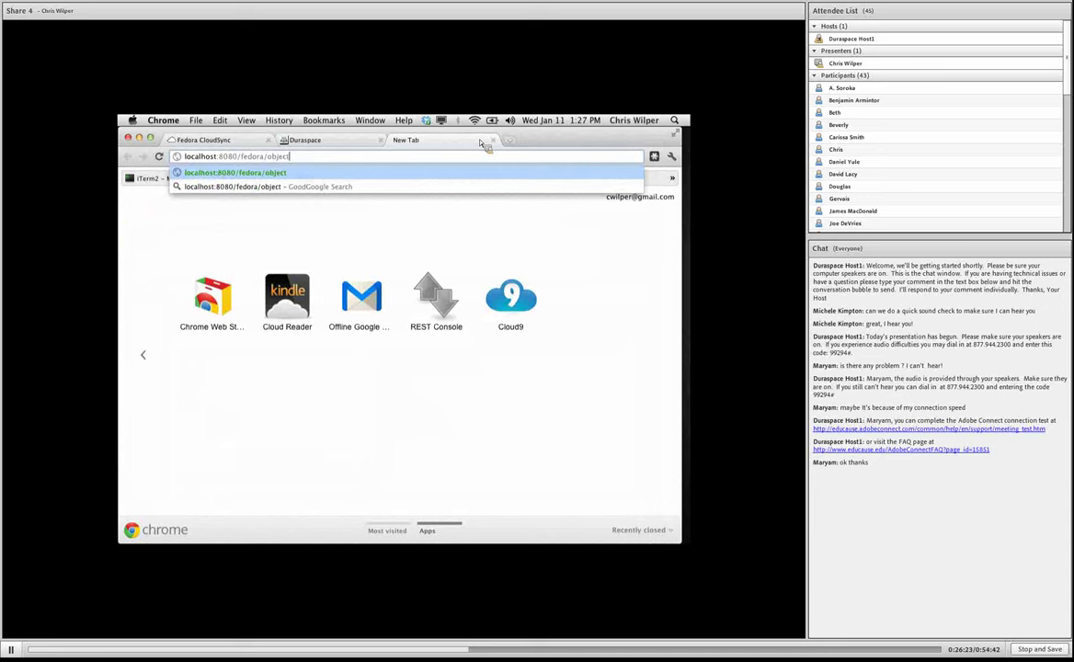
text(s/demo:SmileyStuff)
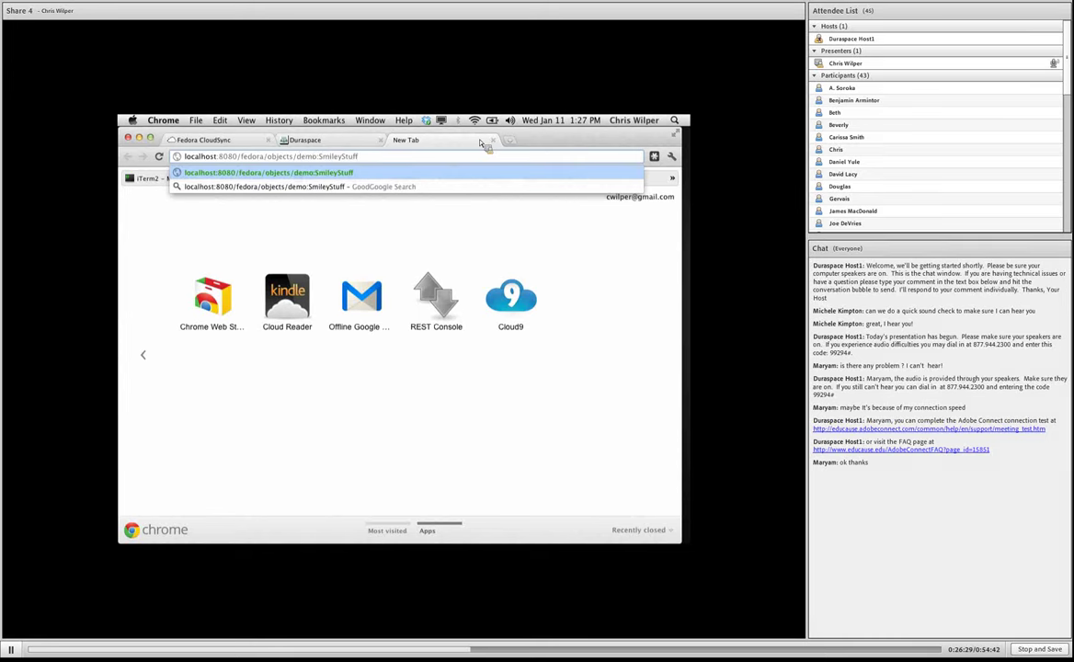
key(Return)
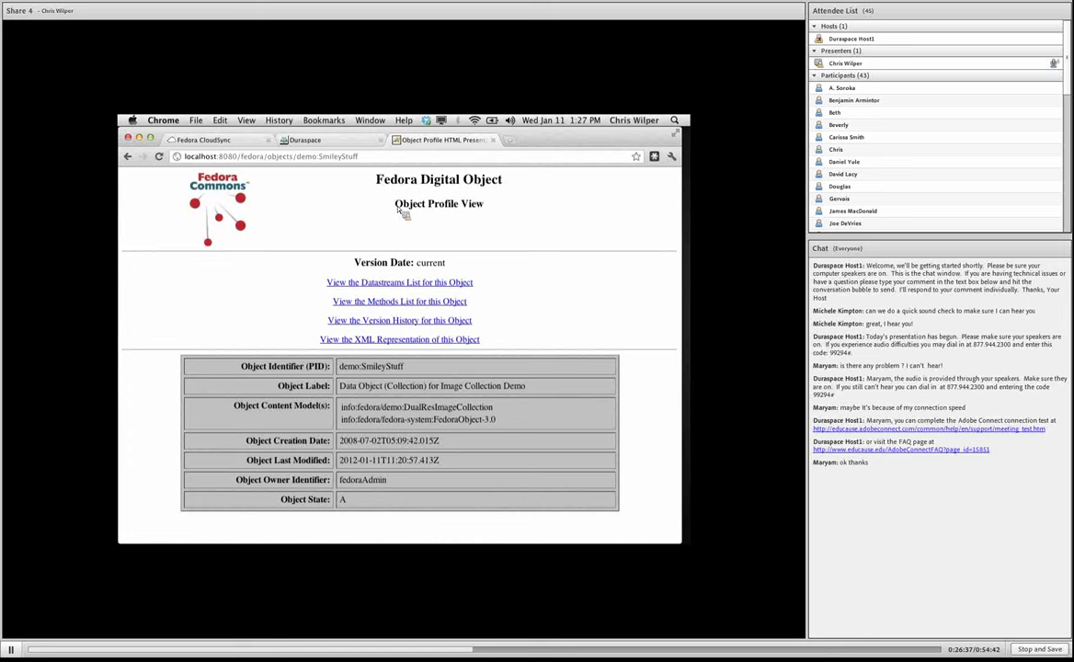
From the methods list, run the view method to show the Collection of Smiley Stuff.
click(419, 306)
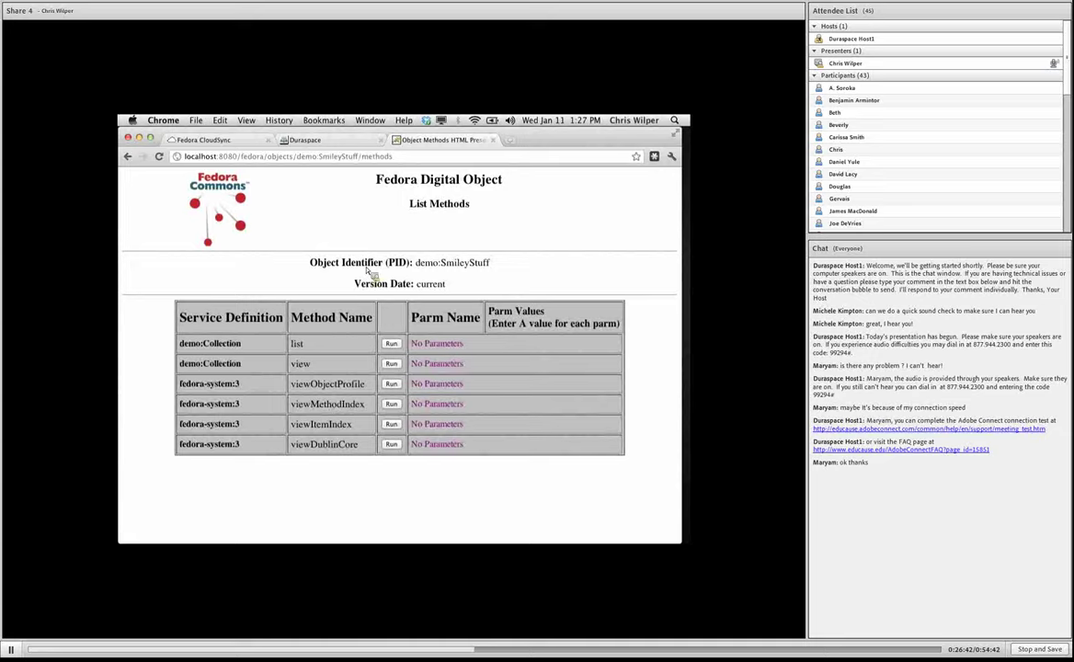
click(391, 364)
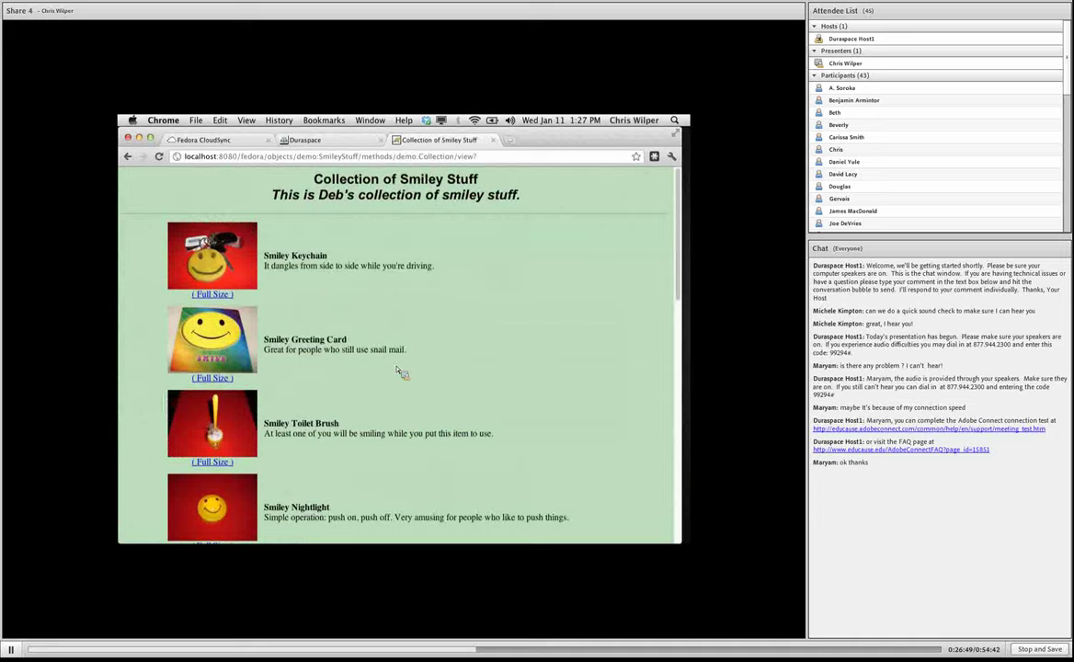
scroll(401, 372, down, 10)
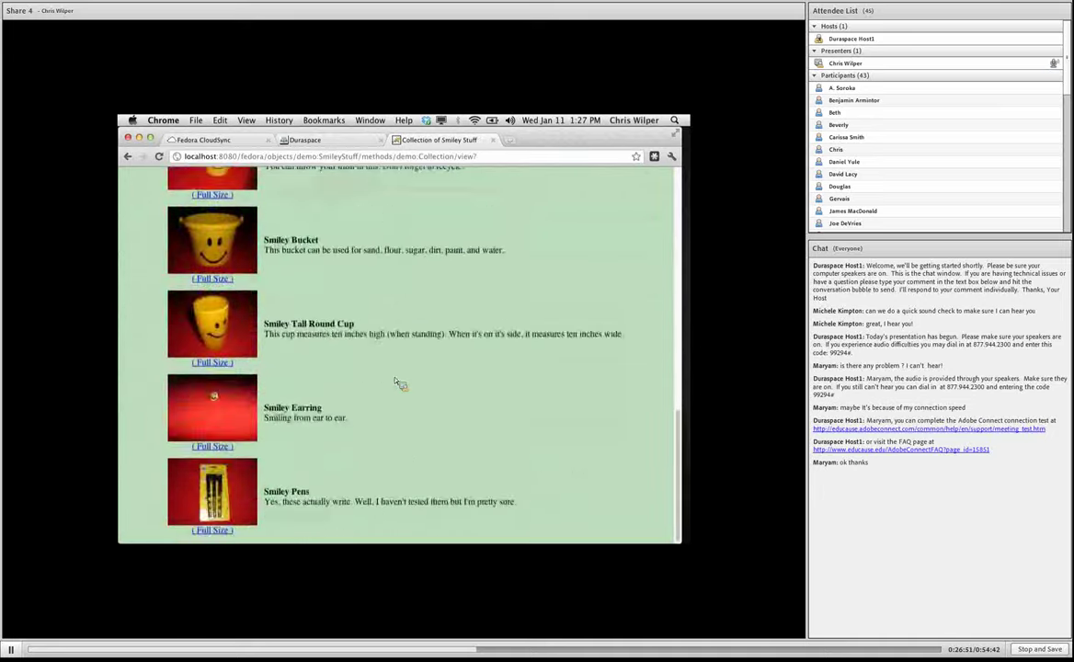
scroll(401, 385, up, 6)
scroll(400, 383, up, 5)
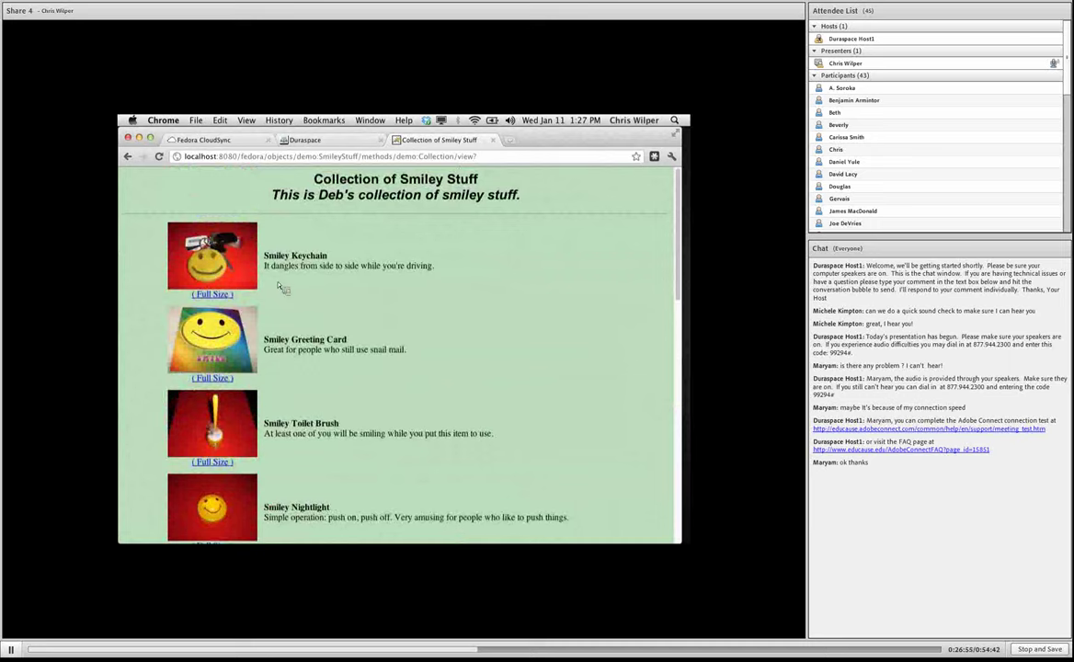
drag(265, 266, 361, 267)
click(446, 273)
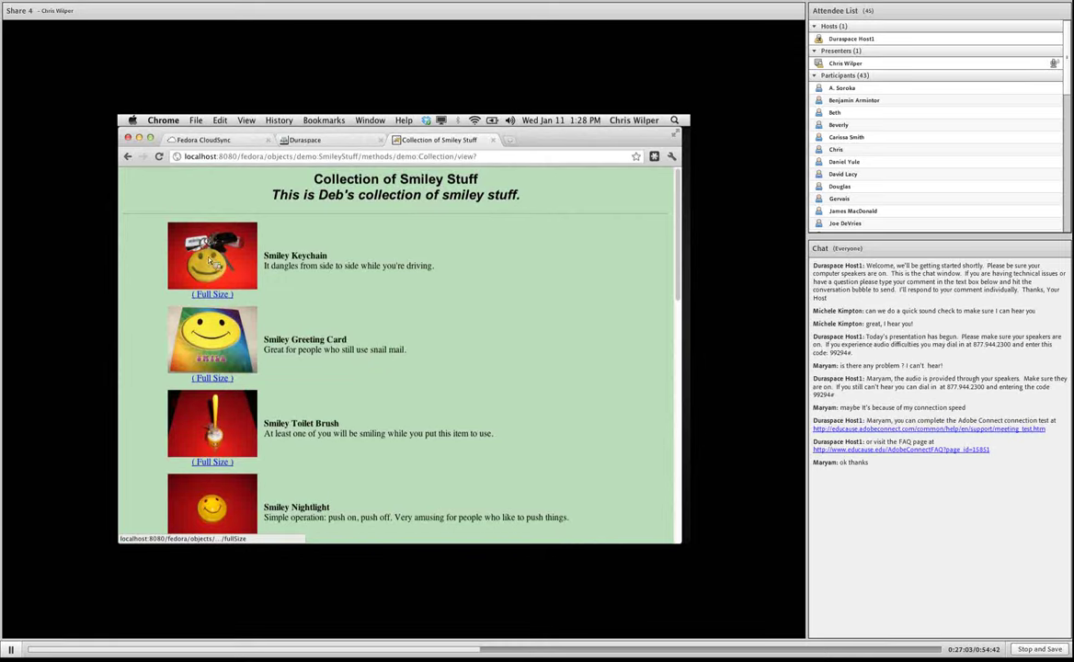
Back in CloudSync, expand the Succeeded copy task under Completed, check its log, then collapse it.
click(230, 147)
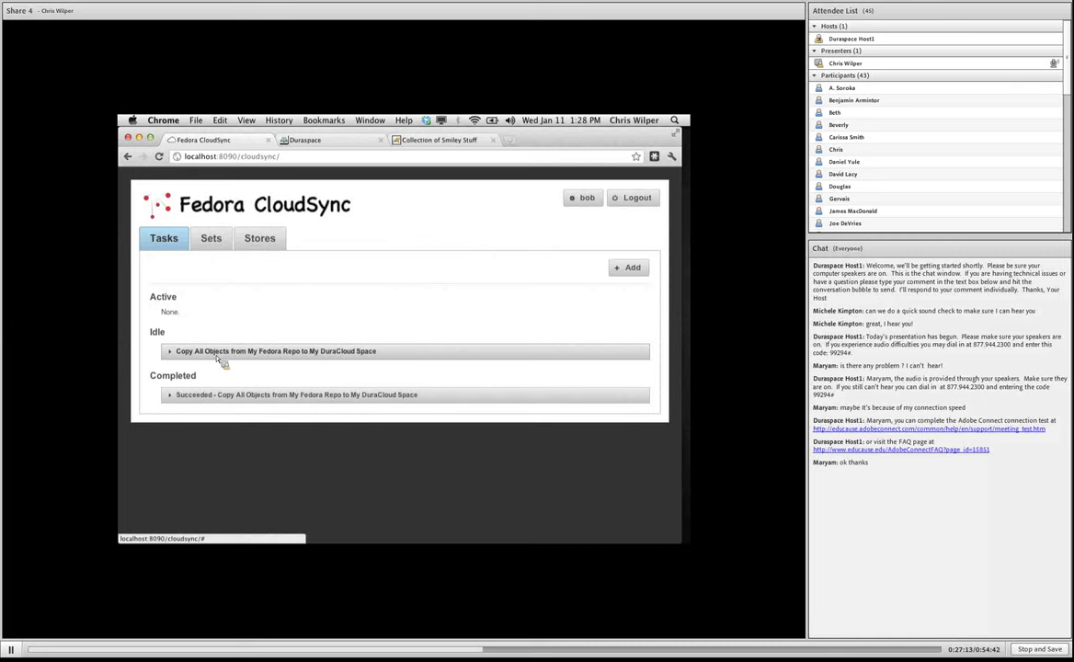
click(208, 357)
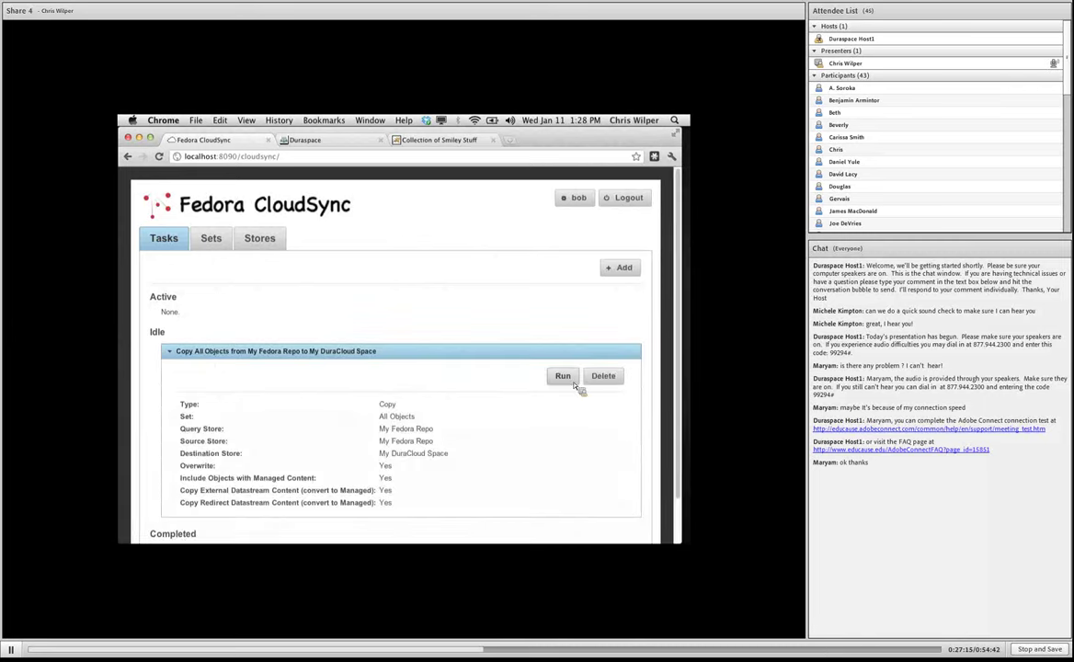
click(414, 351)
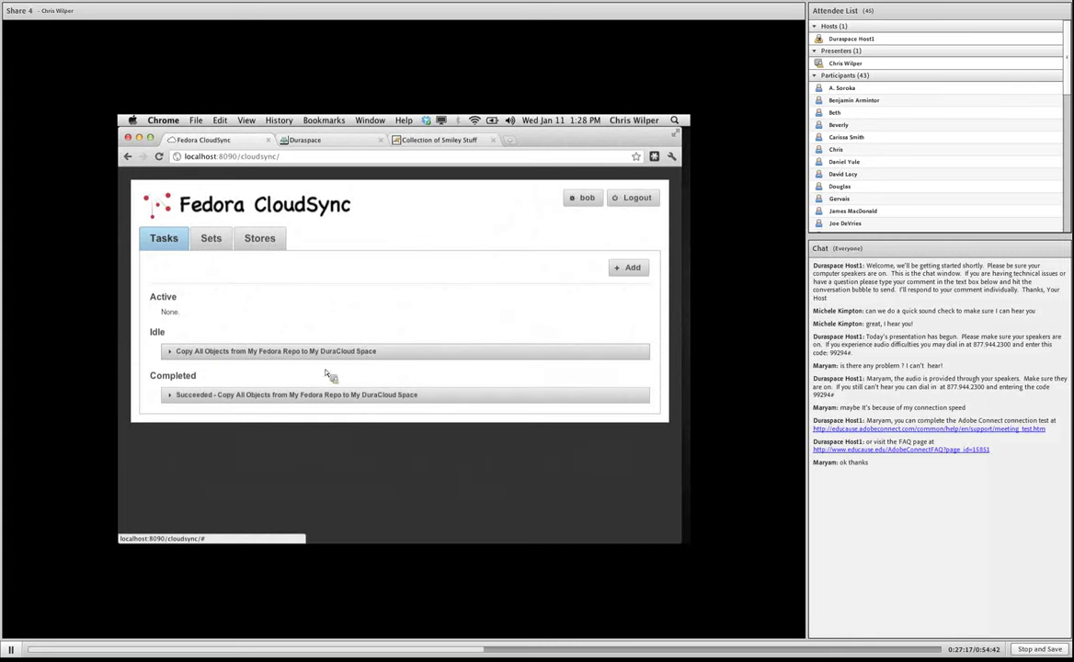
click(262, 396)
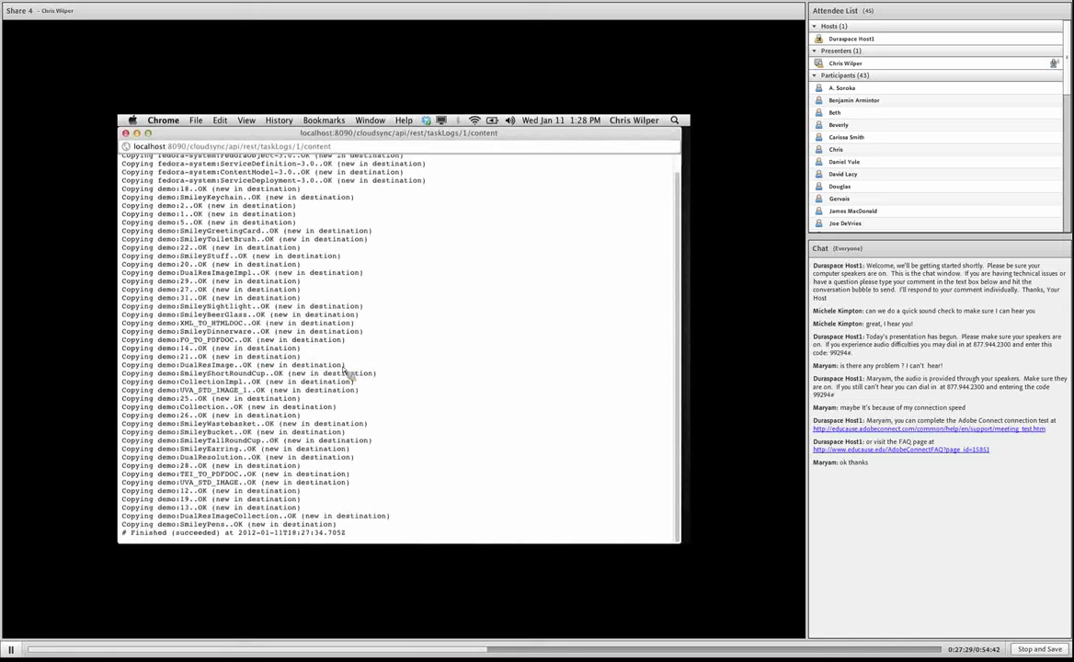
click(126, 133)
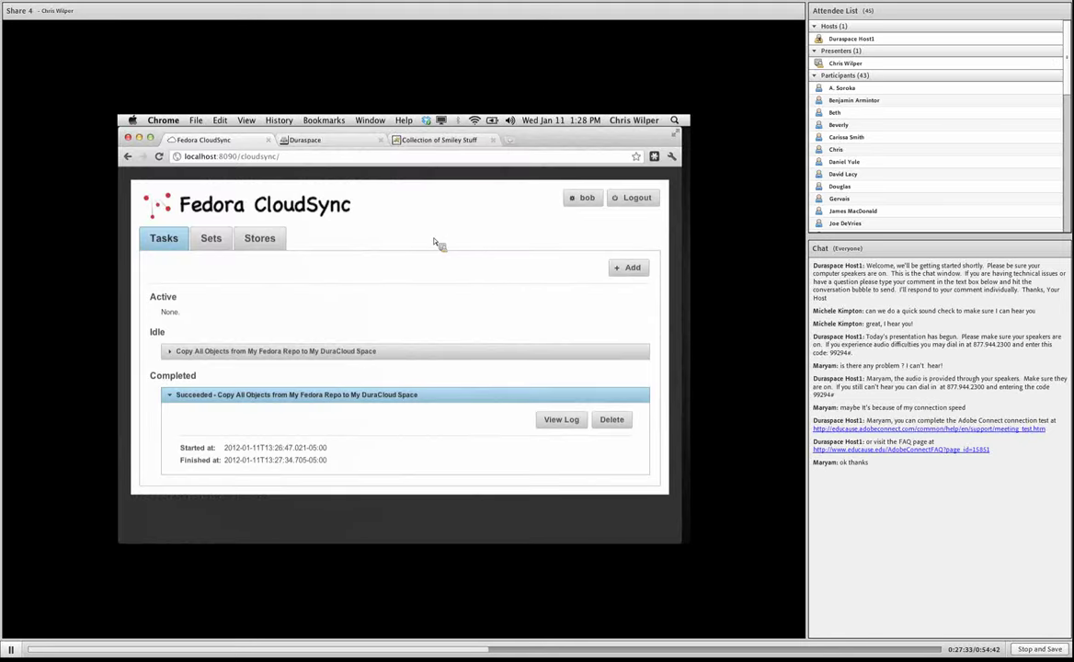
click(347, 394)
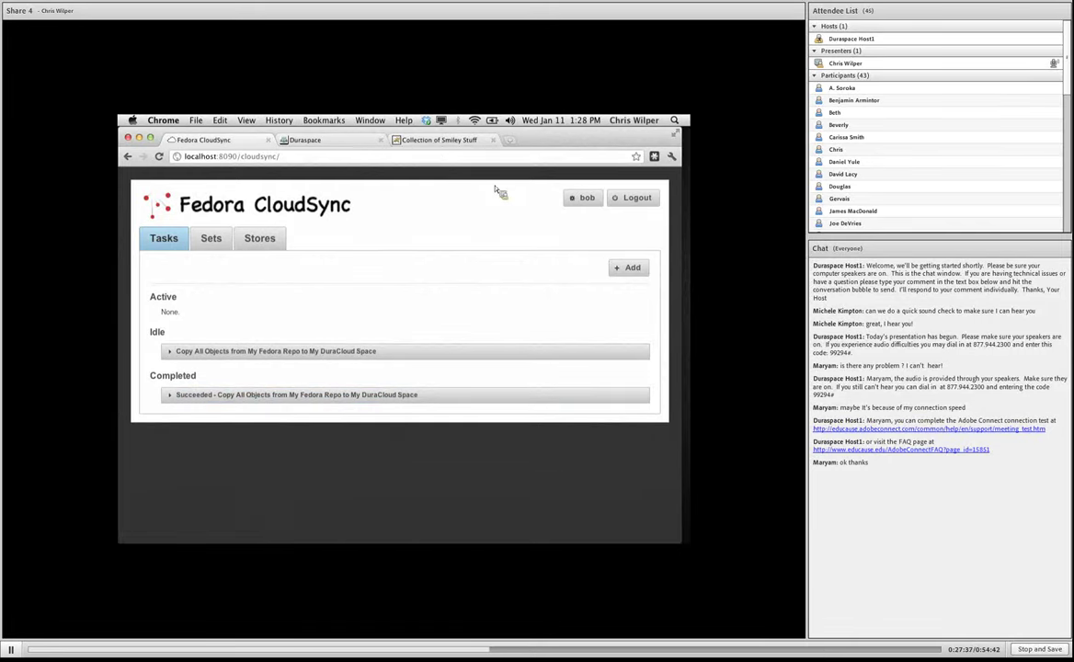
Open the Fedora Web Administrator at localhost:8080/fedora/admin in a new tab.
click(436, 141)
key(super+t)
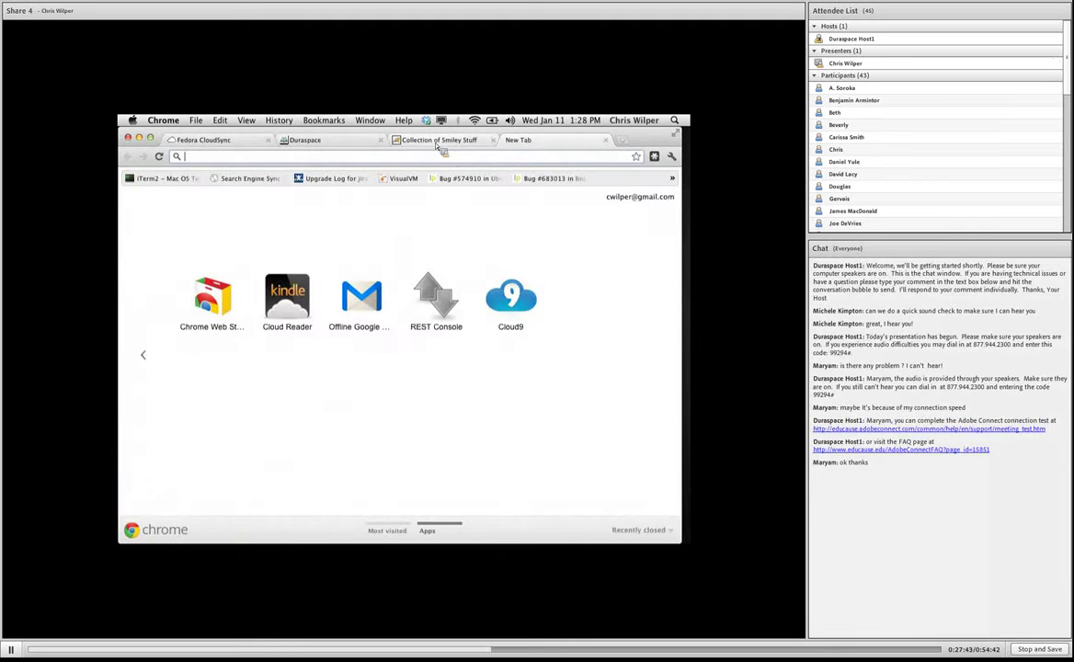
text(localhost)
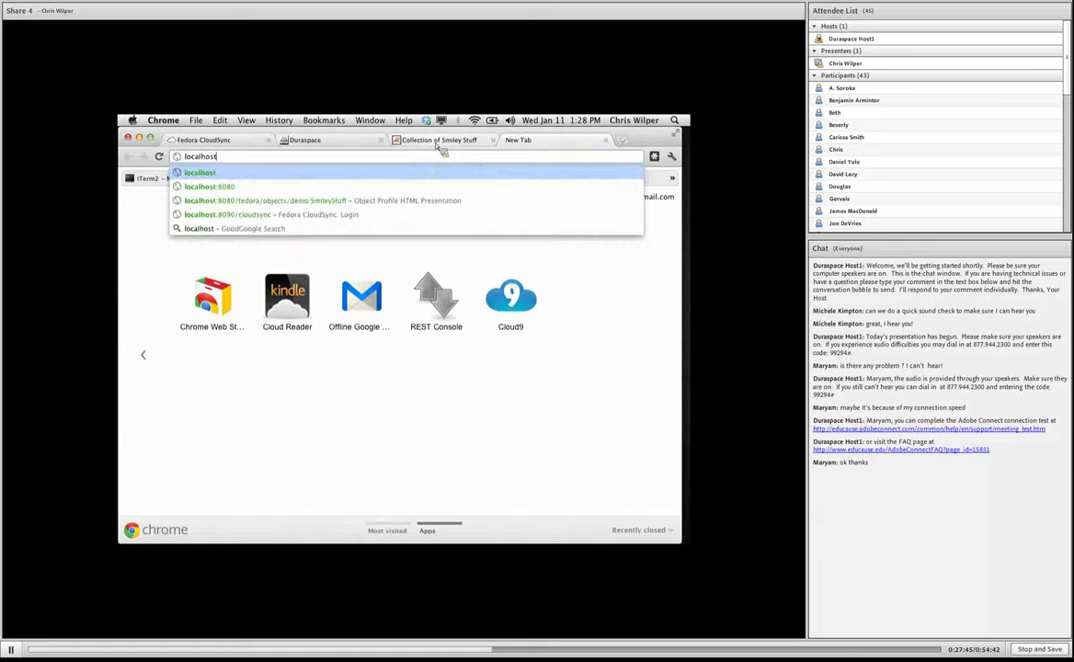
text(:8080)
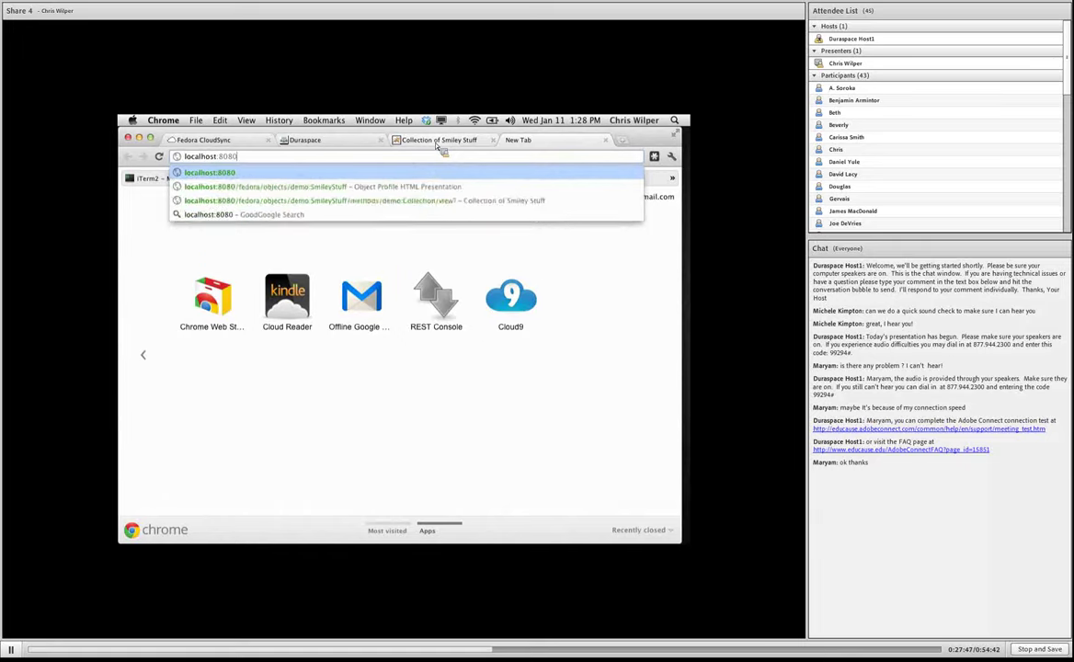
text(/fedora/admin)
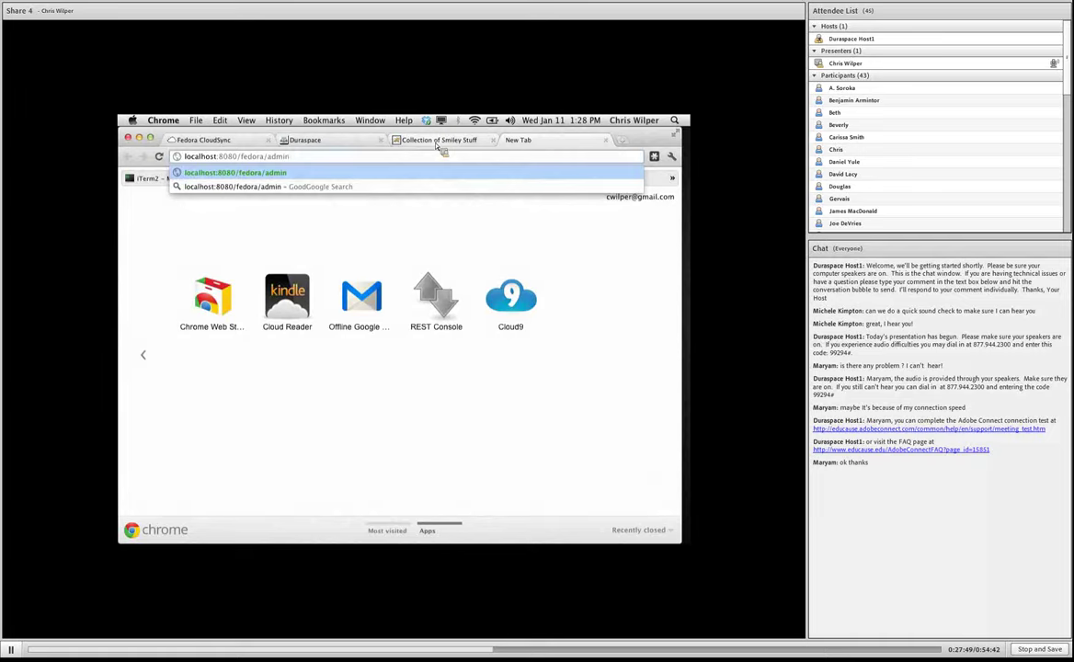
key(Return)
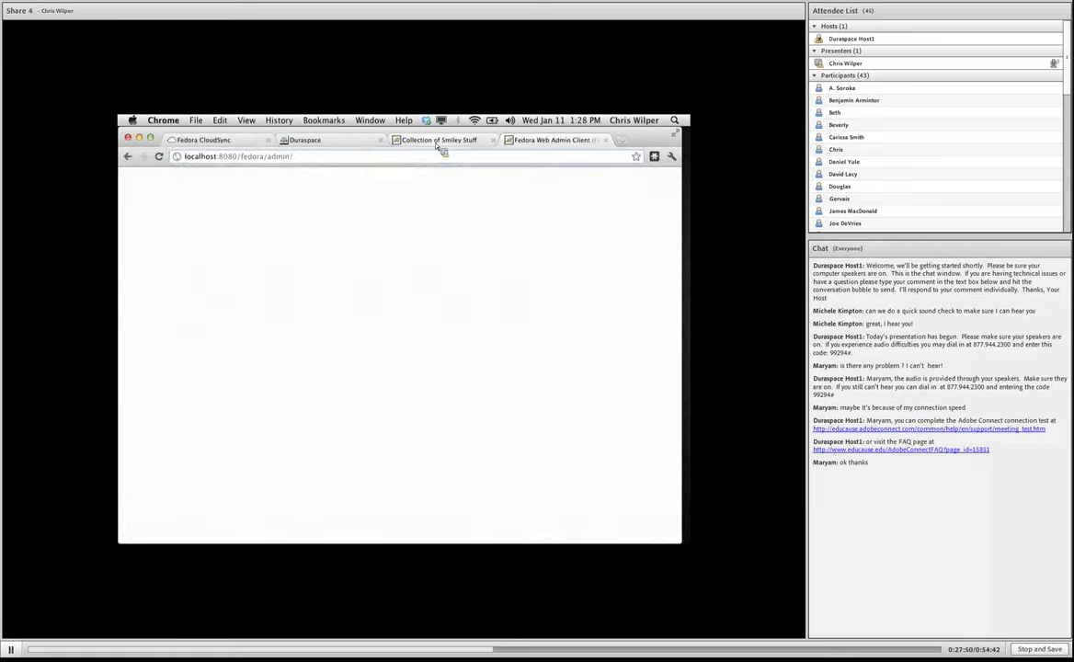
click(335, 421)
Open object demo:SmileyKeychain and purge it, confirming the deletion.
click(217, 257)
text(demo:Smil)
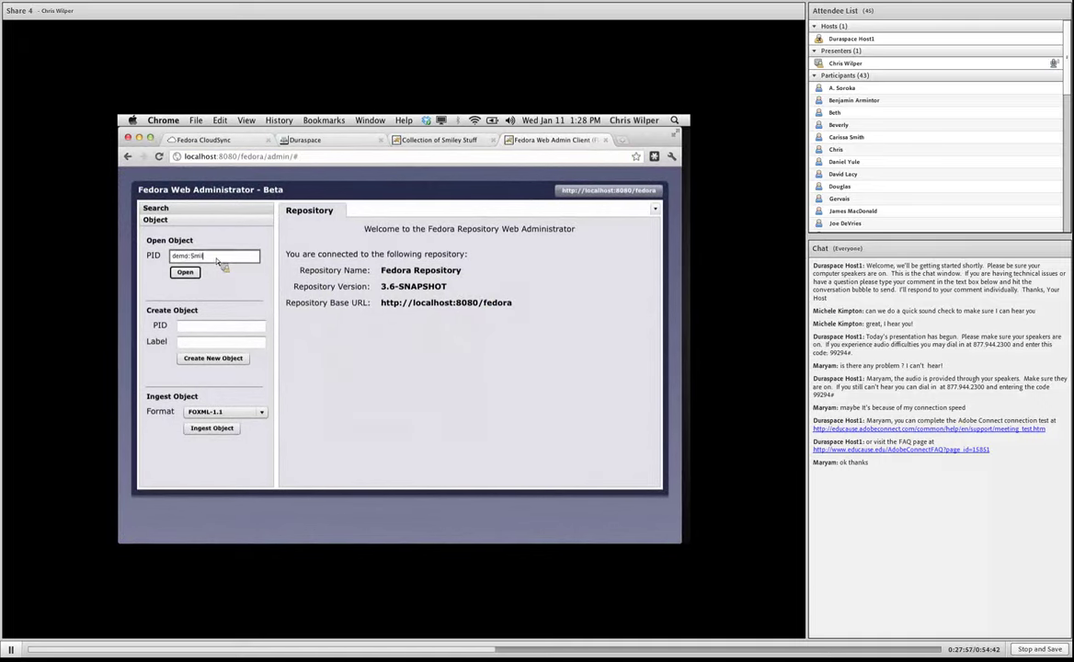
text(eyKeychain)
click(186, 274)
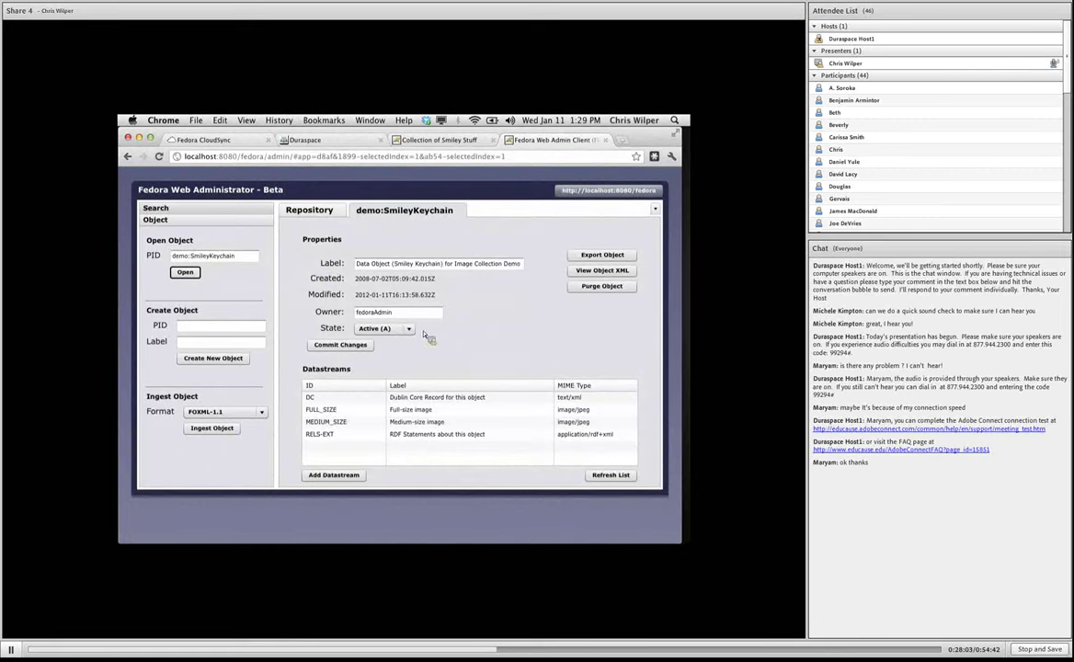
click(586, 289)
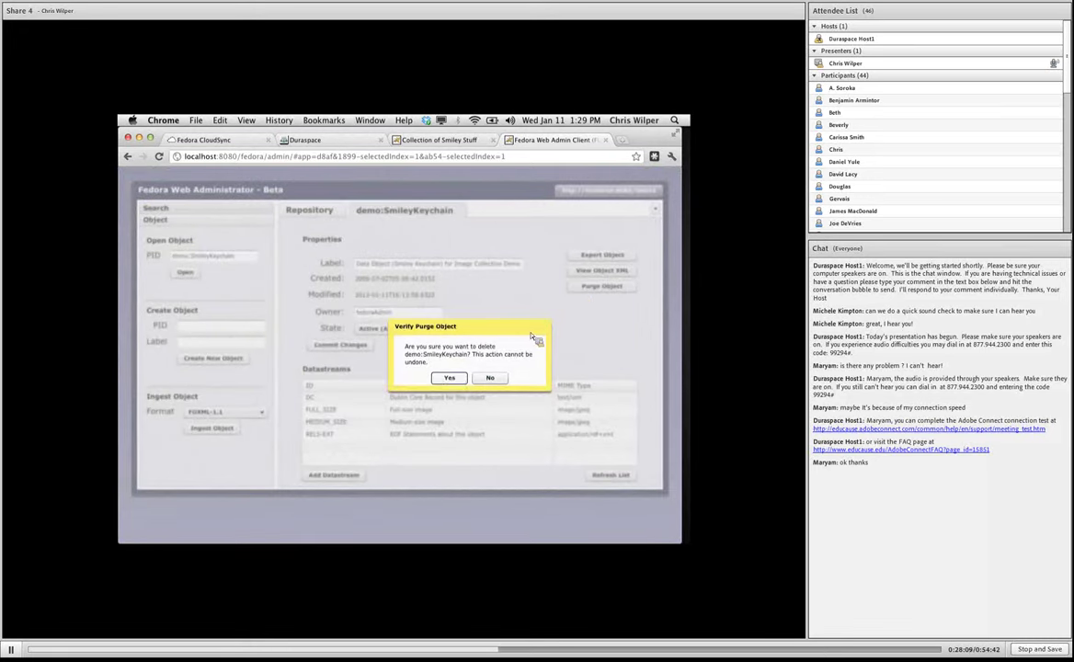
click(452, 379)
click(408, 377)
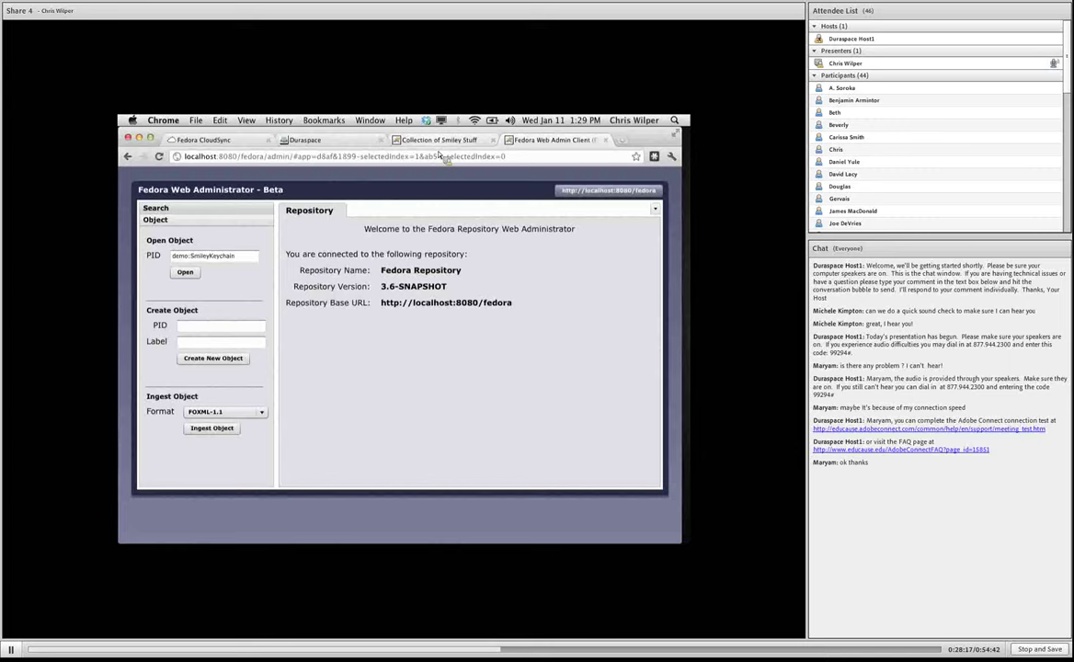
Reload the Smiley Stuff collection to confirm Smiley Keychain is missing, then go back to CloudSync.
click(405, 141)
right_click(413, 316)
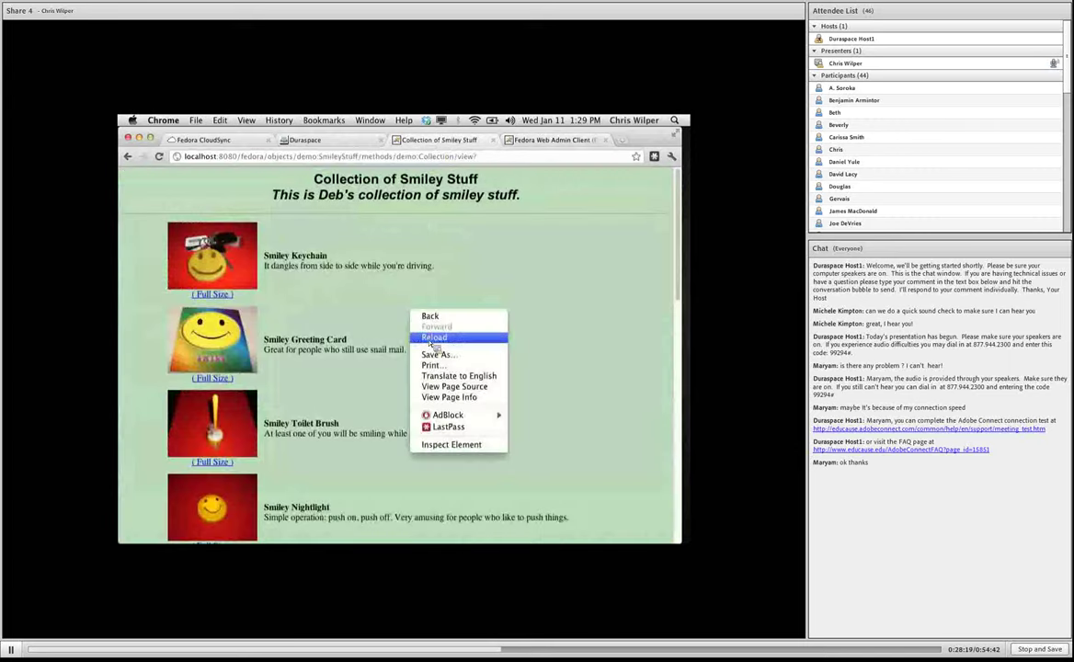
click(434, 336)
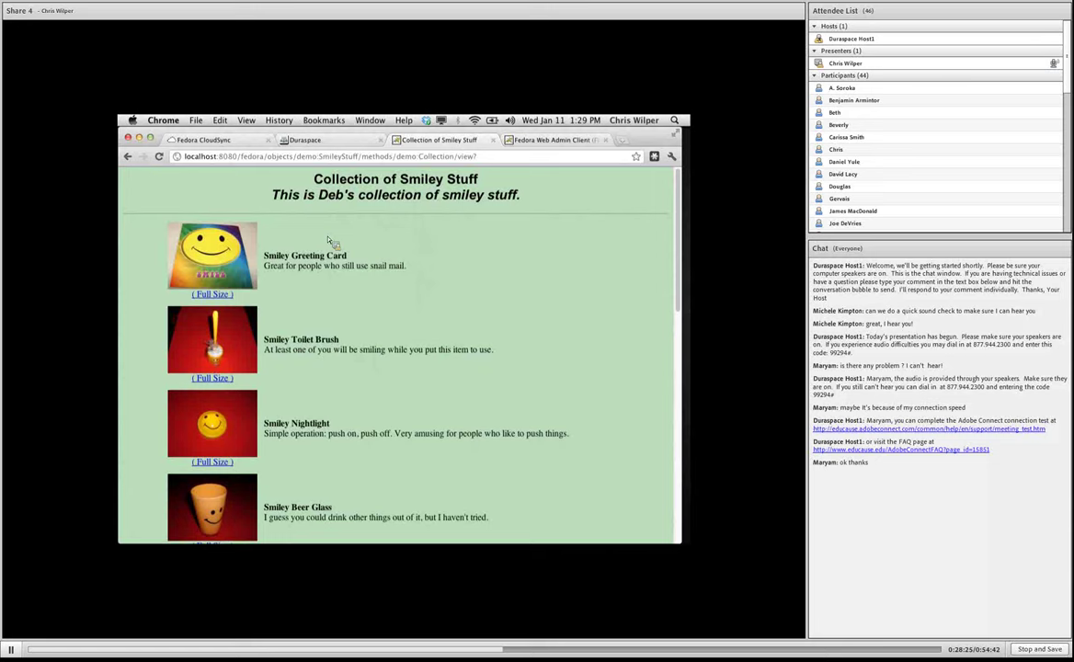
drag(249, 242, 326, 242)
click(429, 199)
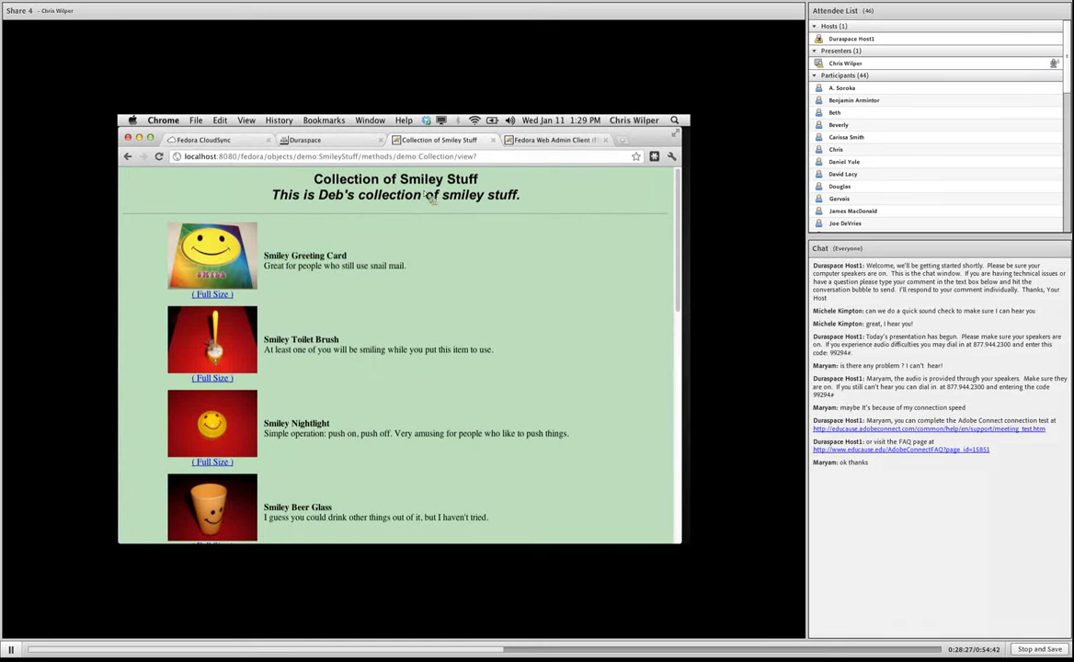
click(197, 140)
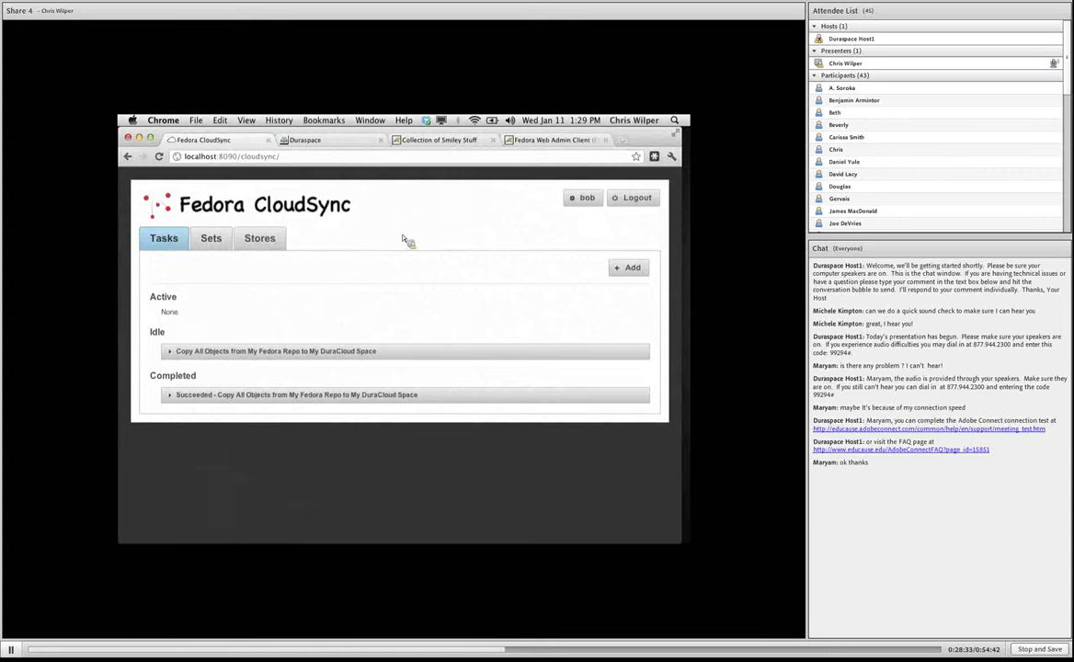
Create a PID list set named 'keychain' containing demo:SmileyKeychain.
click(210, 242)
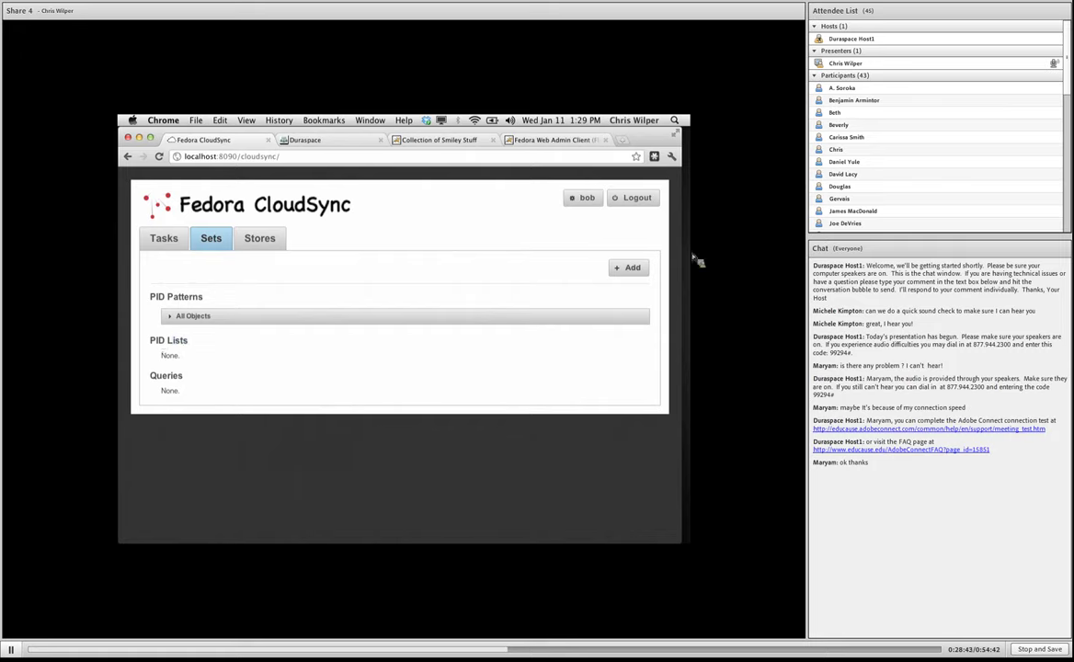
click(632, 267)
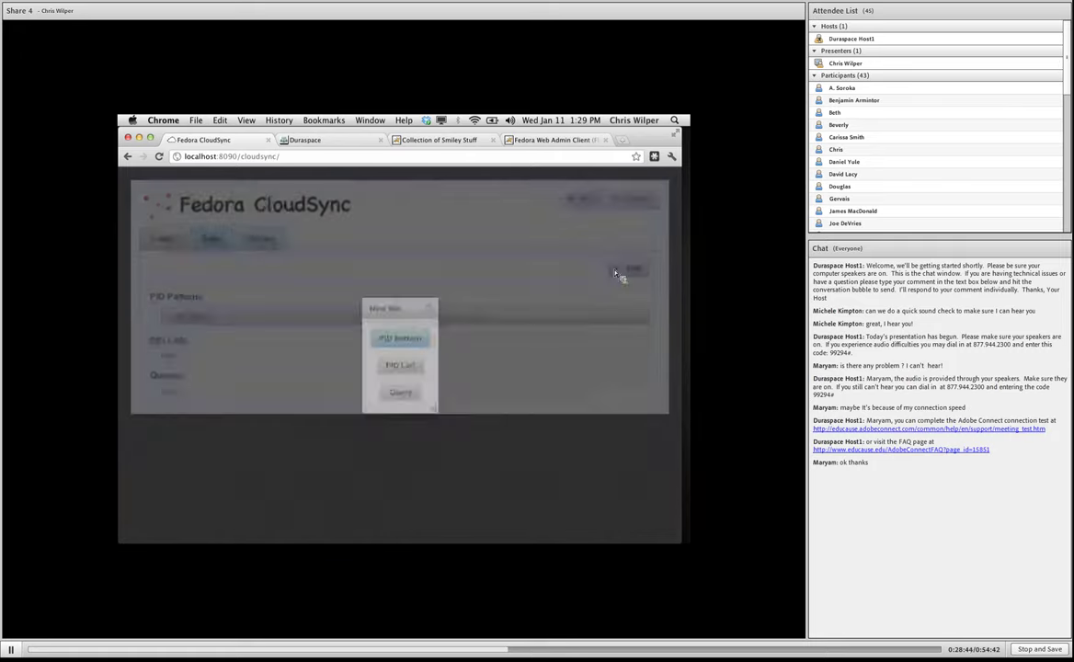
click(401, 365)
text(keychain)
key(Tab)
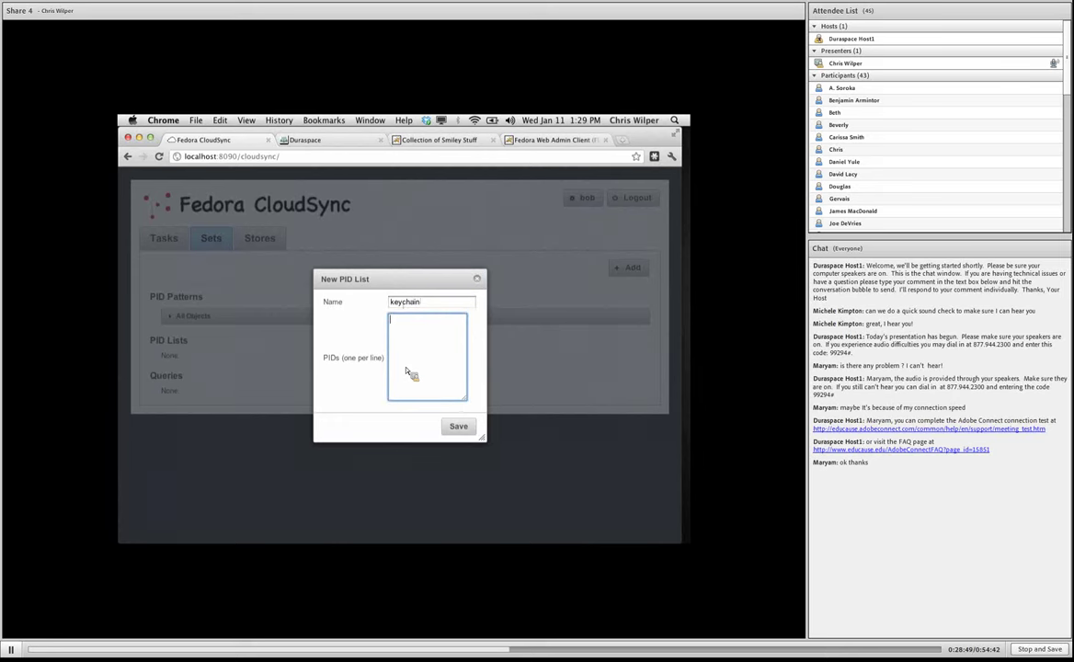
text(demo:SmileyKeychain)
click(458, 426)
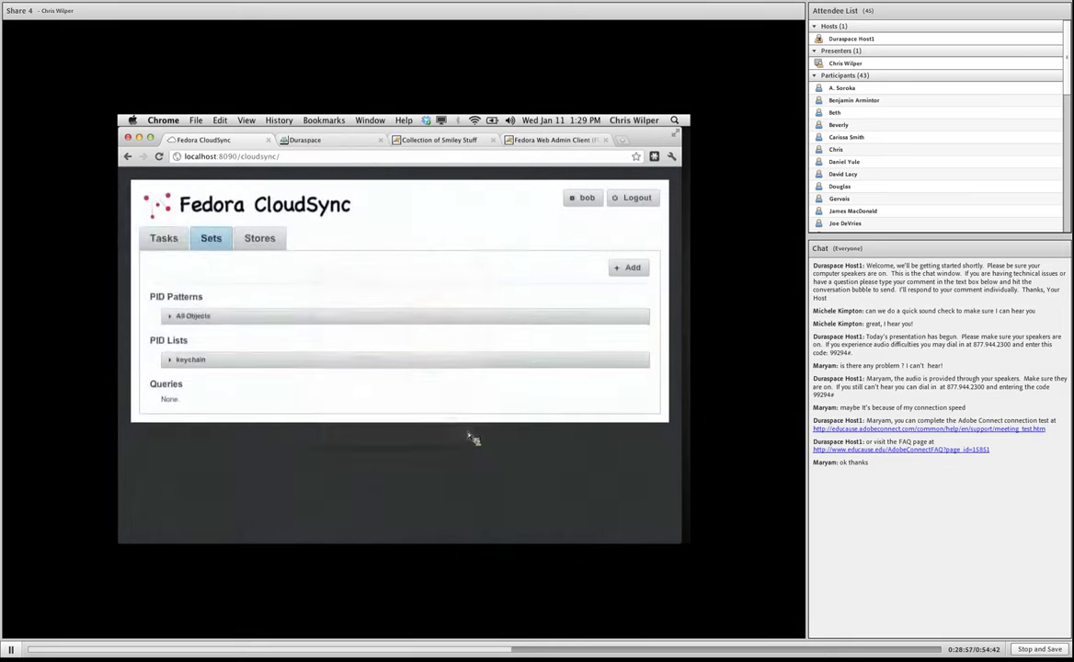
Create a copy task for the keychain set to My Fedora Repo, set to run now.
click(176, 247)
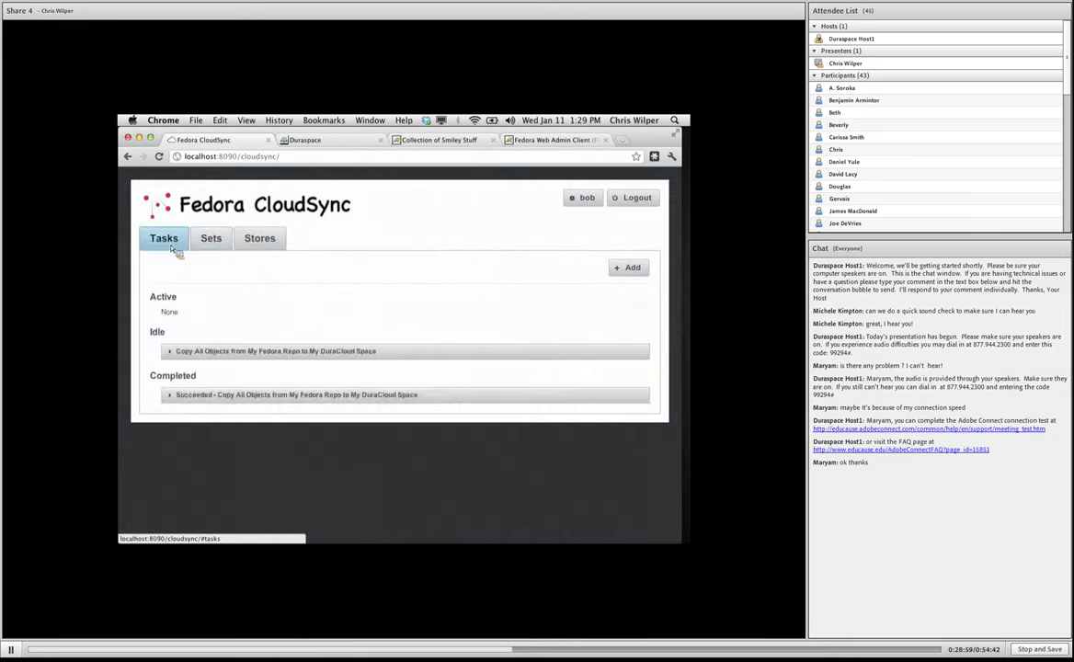
click(629, 268)
click(400, 378)
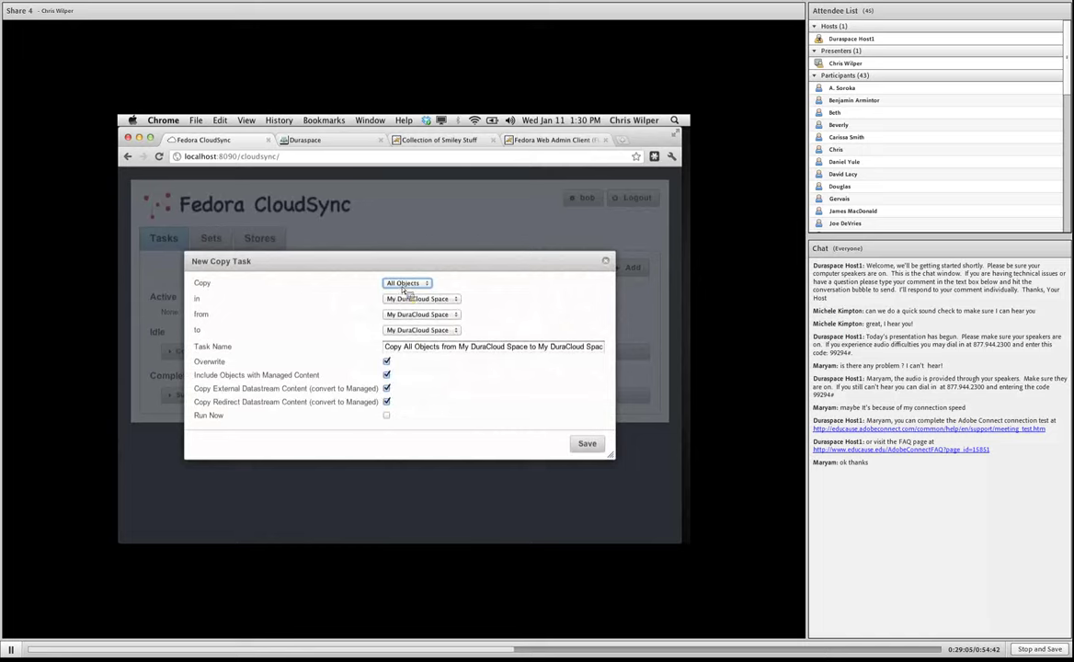
click(405, 285)
click(405, 290)
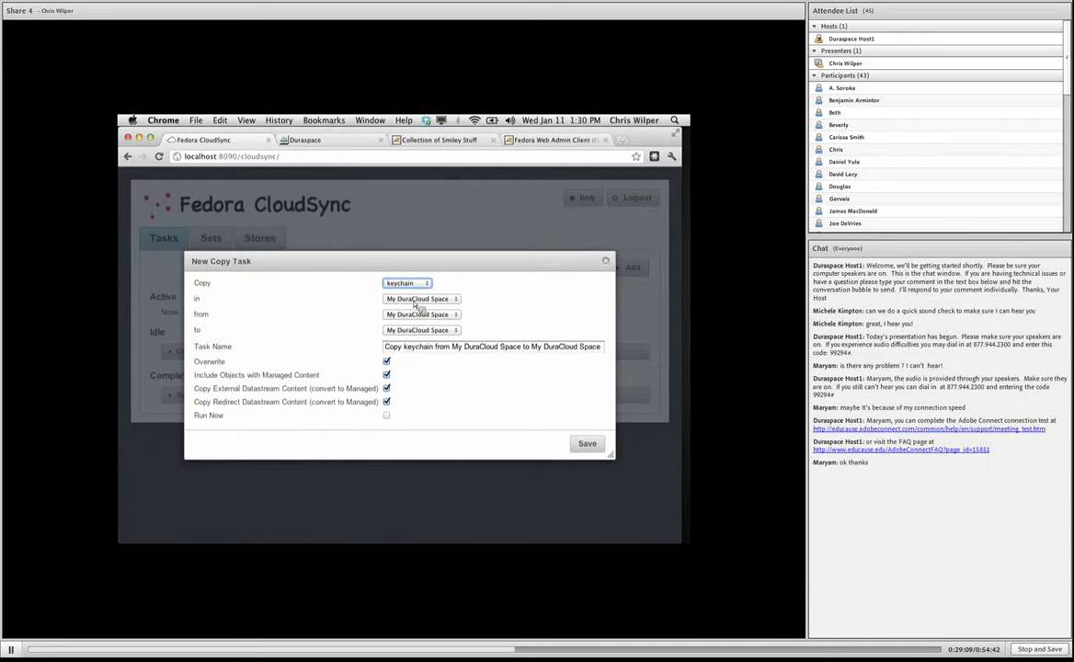
click(420, 329)
click(420, 339)
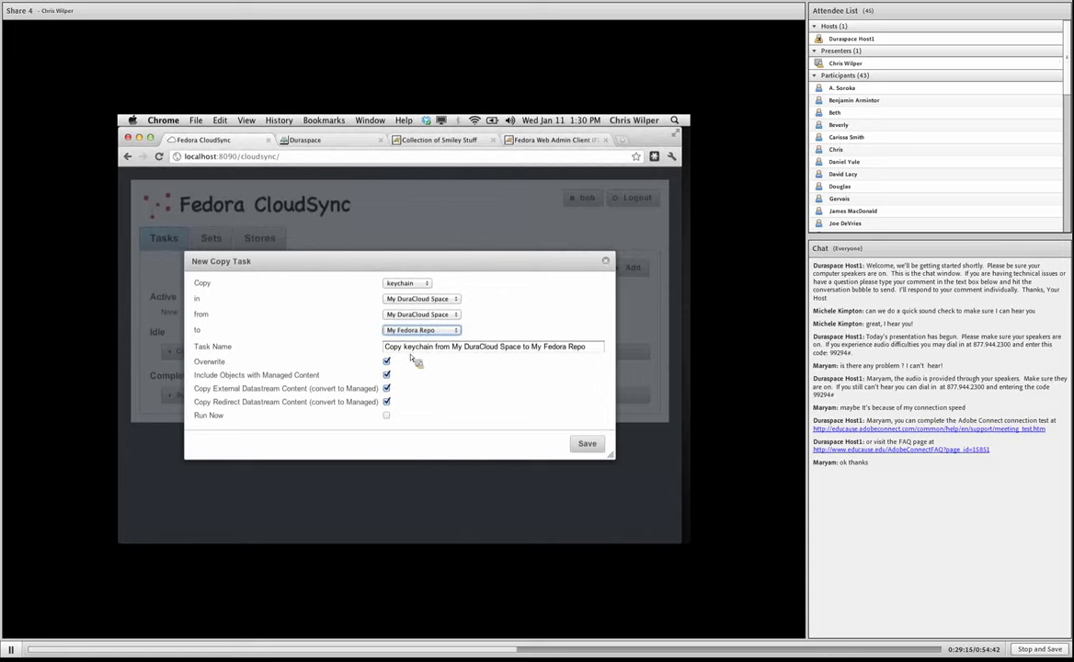
click(387, 418)
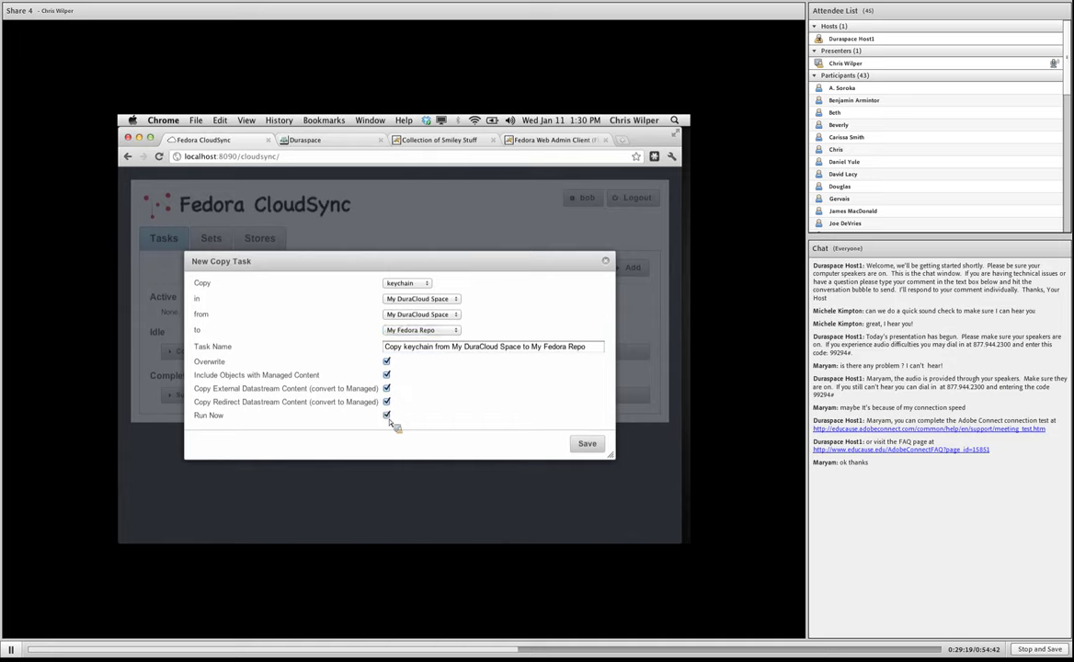
click(586, 445)
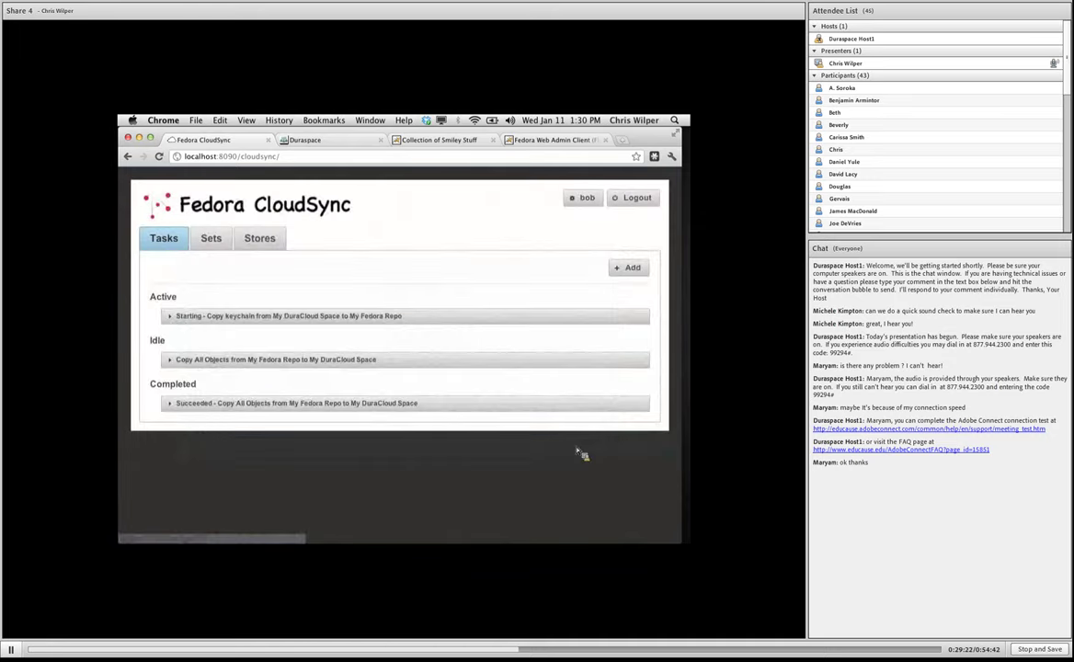
Expand the succeeded keychain copy task and view its log.
click(182, 318)
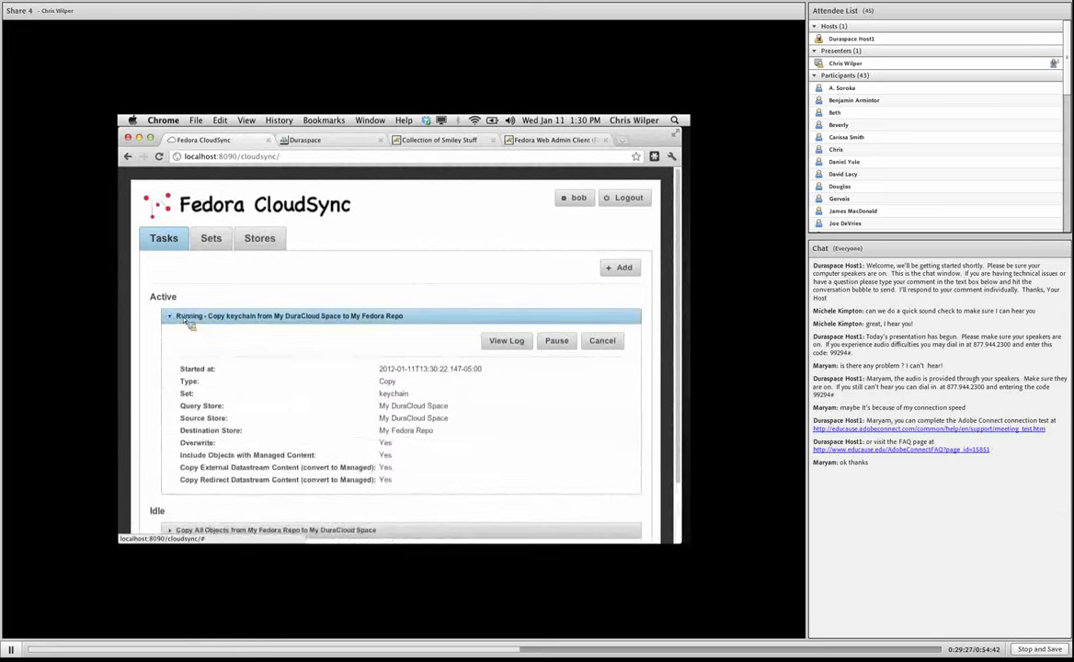
click(186, 317)
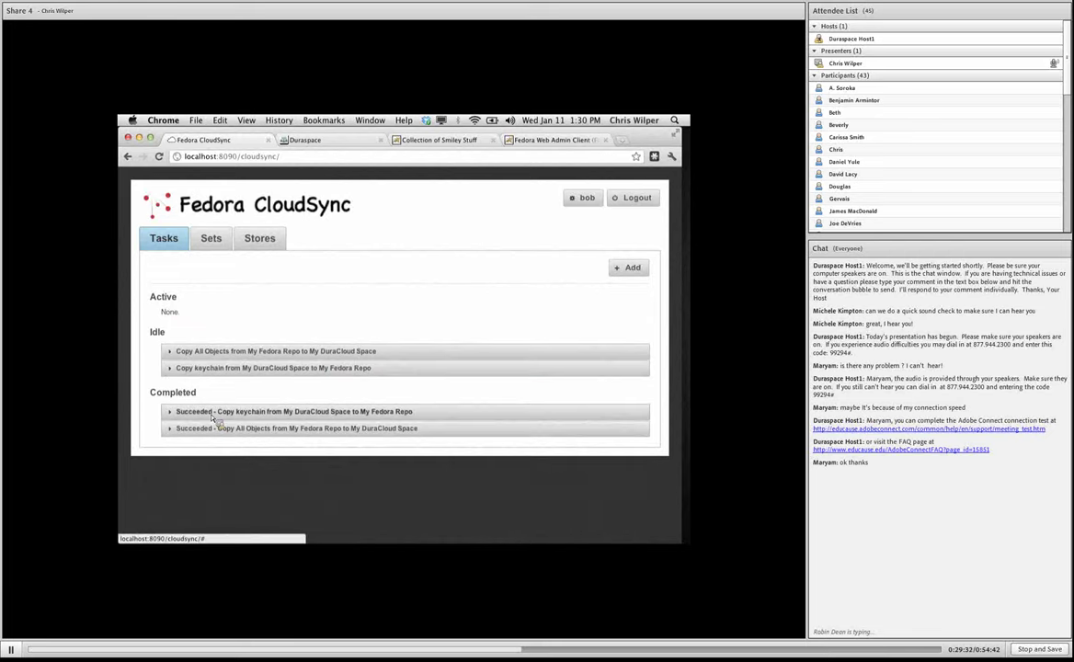
click(232, 412)
click(574, 442)
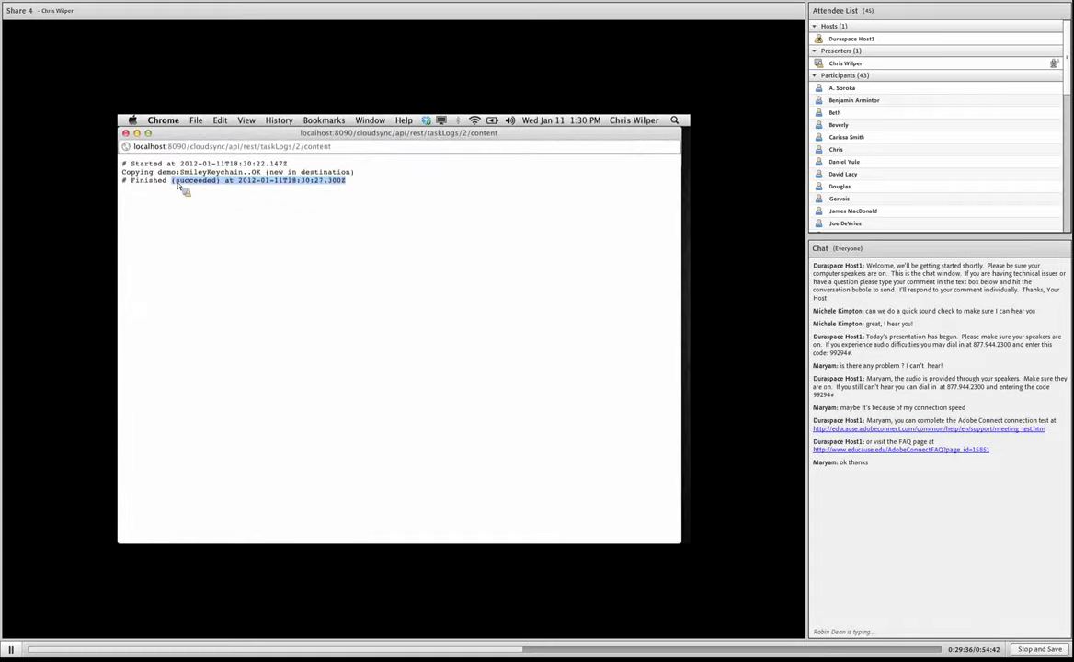
Close the log and reload the Collection of Smiley Stuff to see Smiley Keychain restored.
click(126, 133)
click(438, 141)
right_click(313, 230)
click(338, 257)
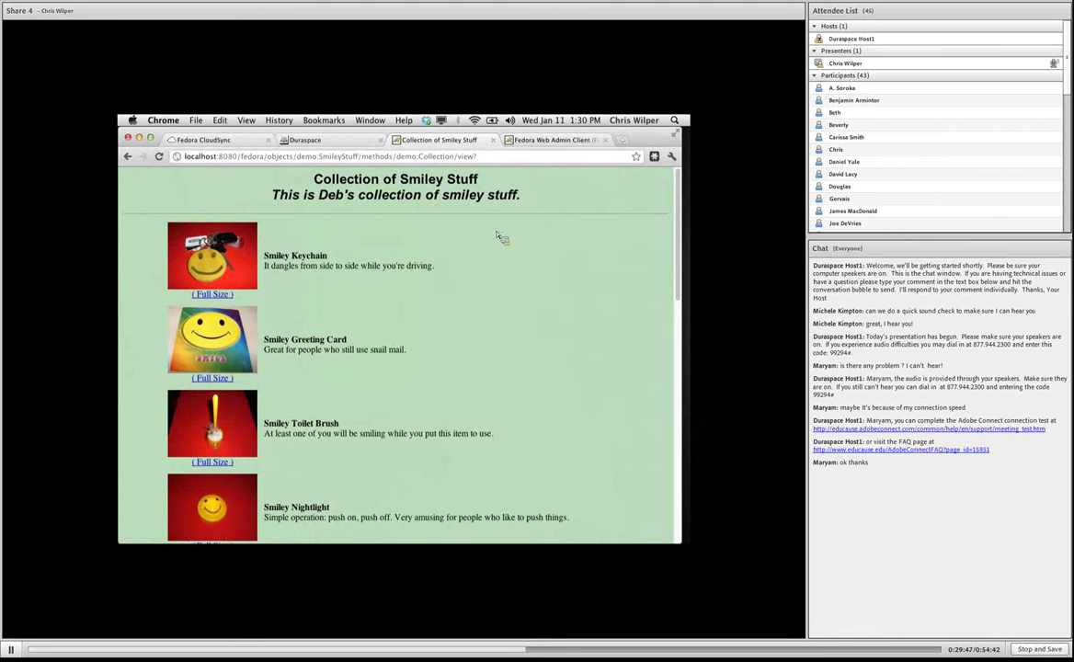
click(415, 158)
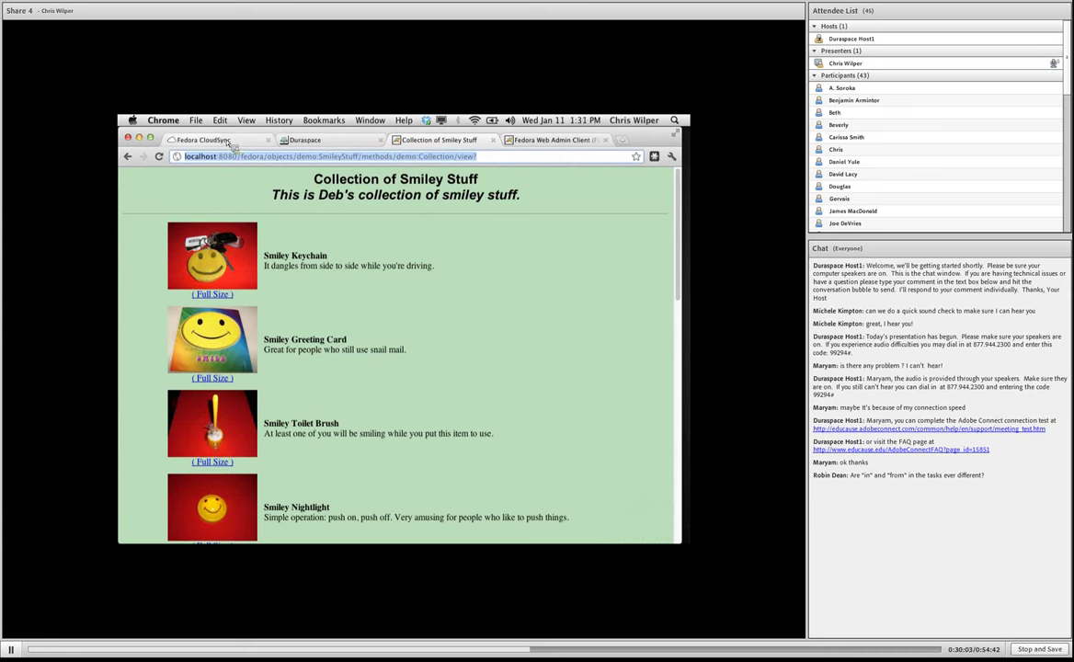
Start a new Copy Objects form, showing destination My Fedora Repo and the All Objects set.
click(198, 142)
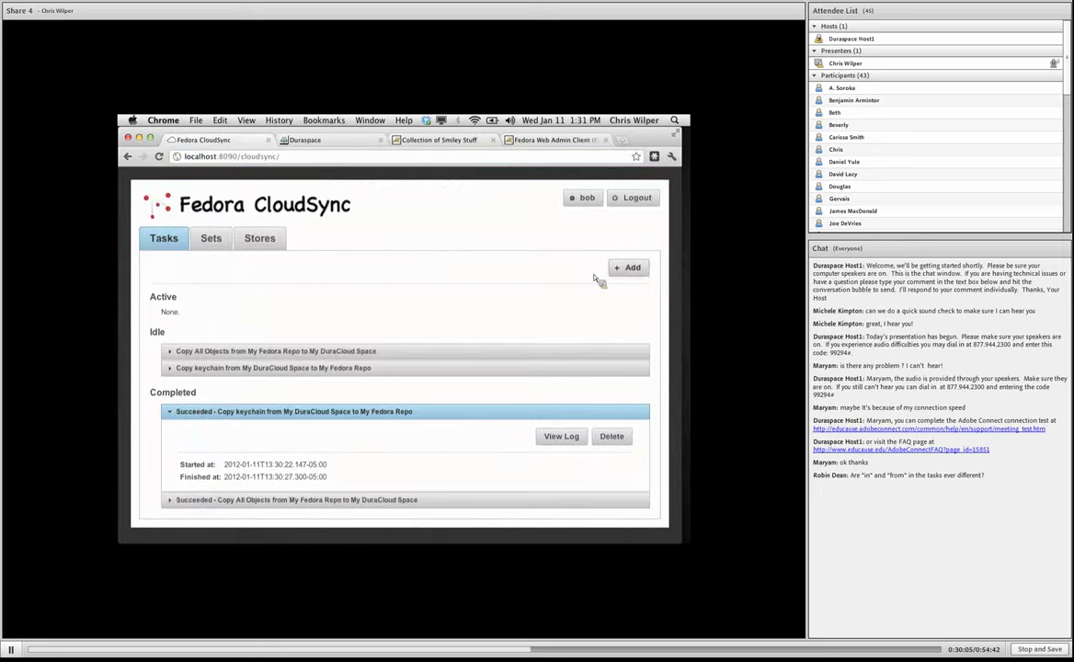
click(635, 270)
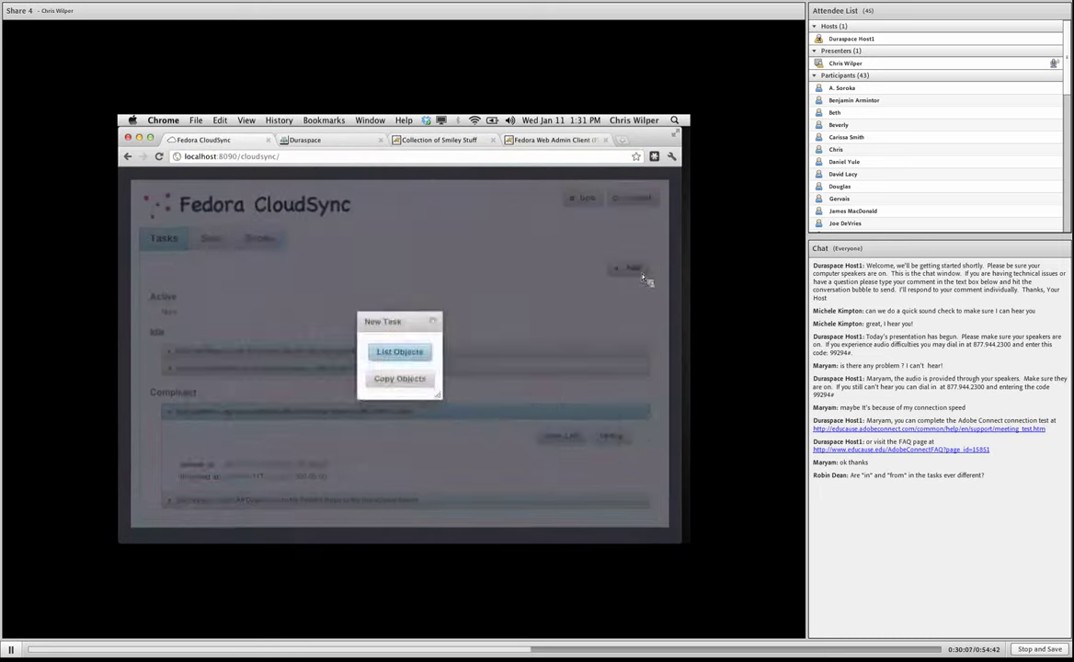
click(427, 378)
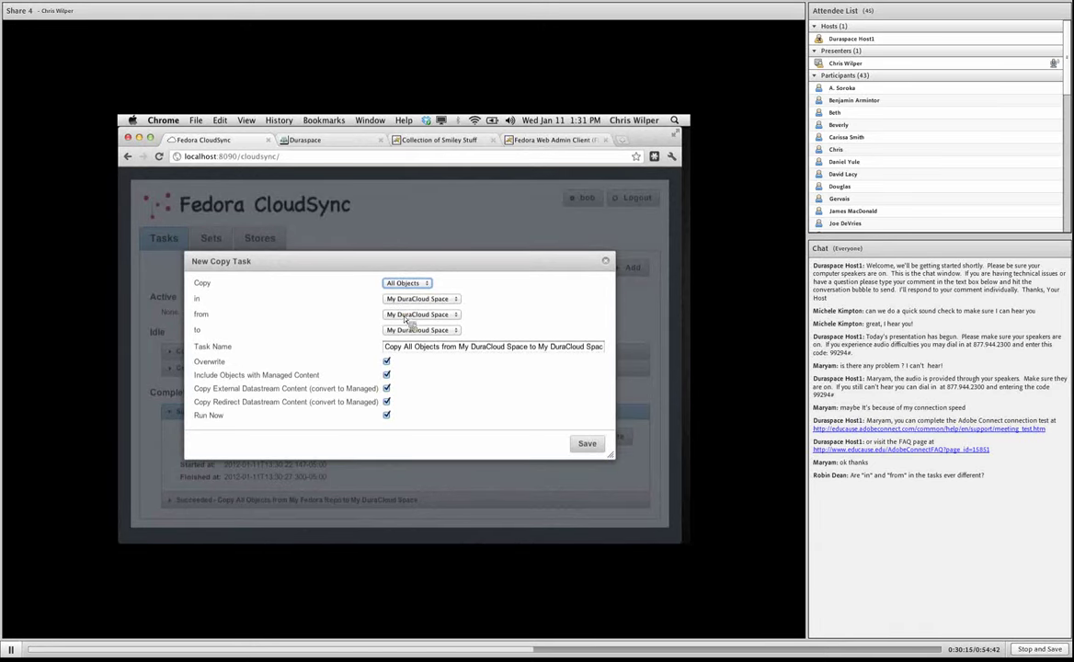
click(415, 330)
click(412, 338)
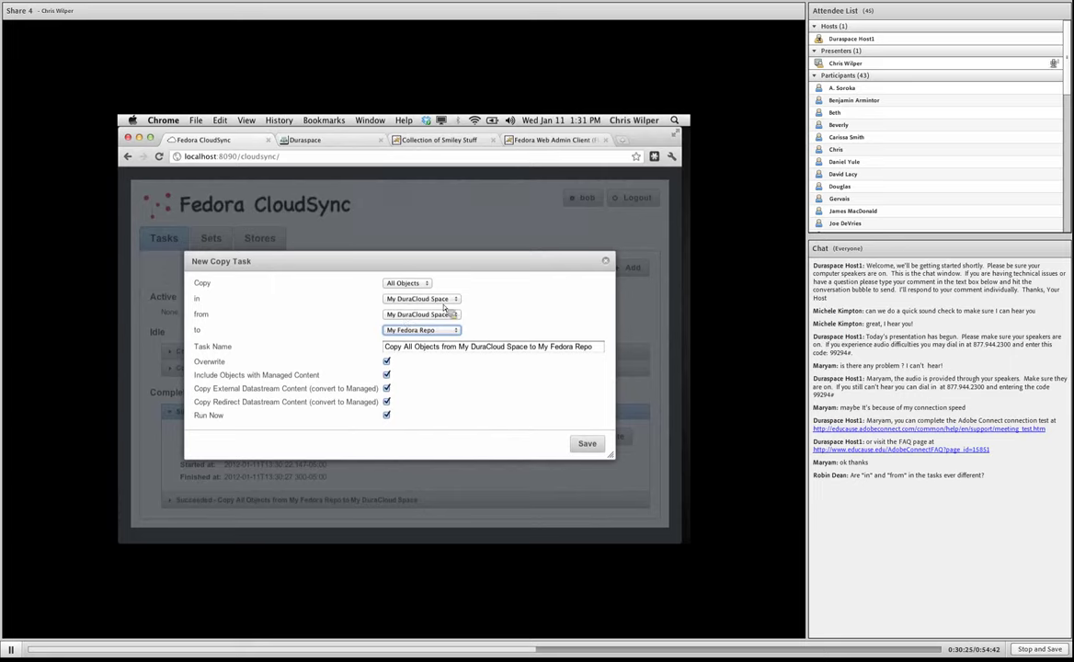
click(407, 283)
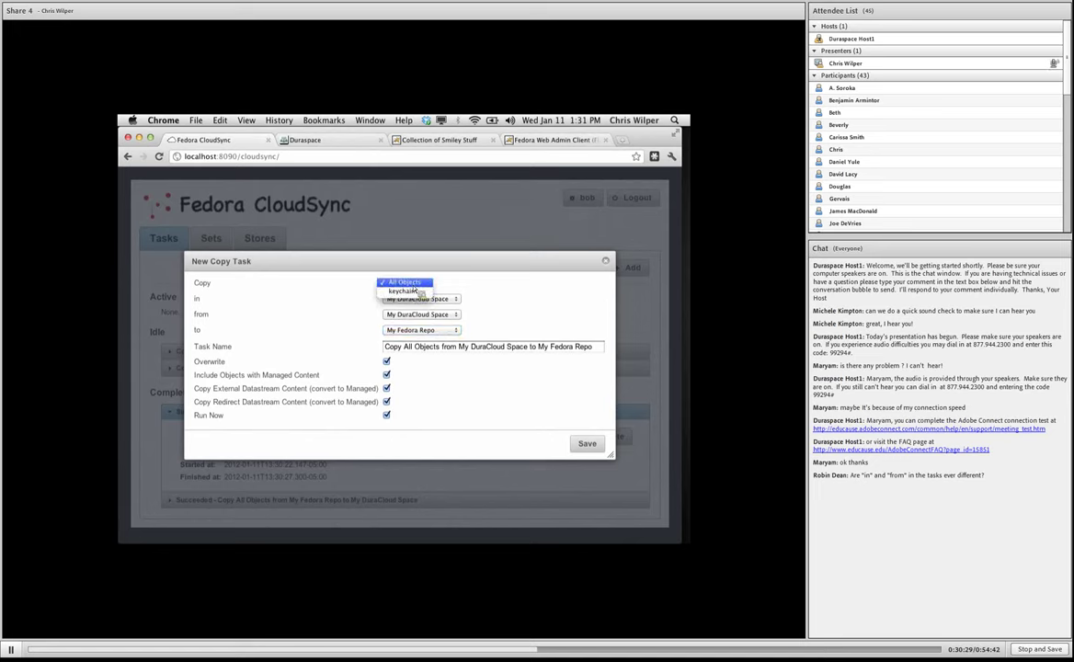
click(453, 290)
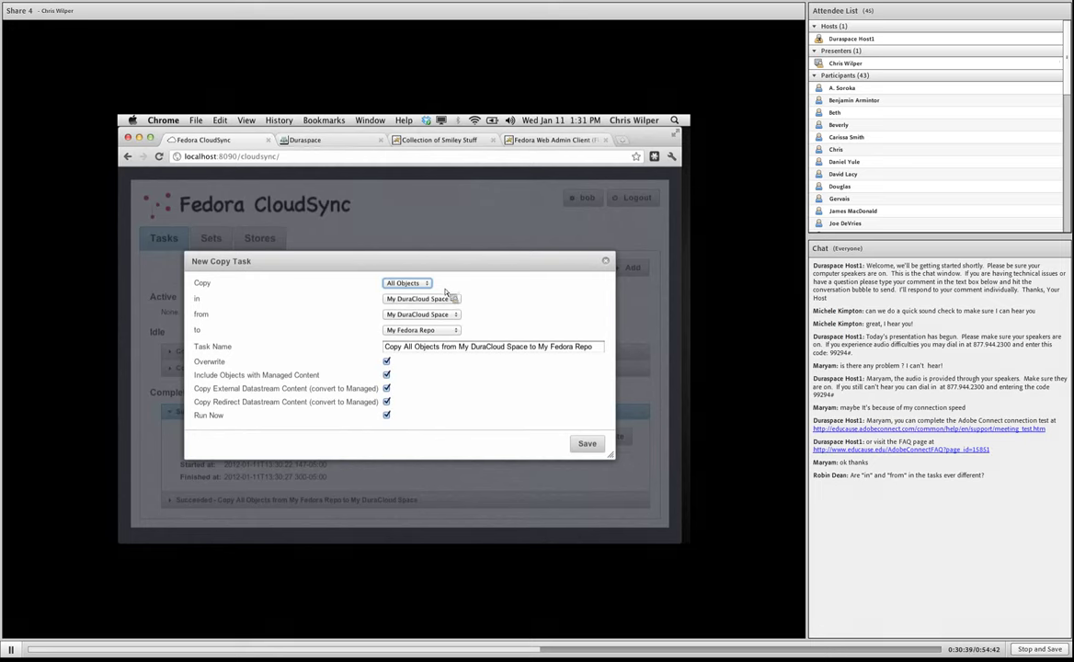
Demonstrate the in and from store dropdowns (My DuraCloud Space, My Fedora Repo), then discard the form.
click(442, 299)
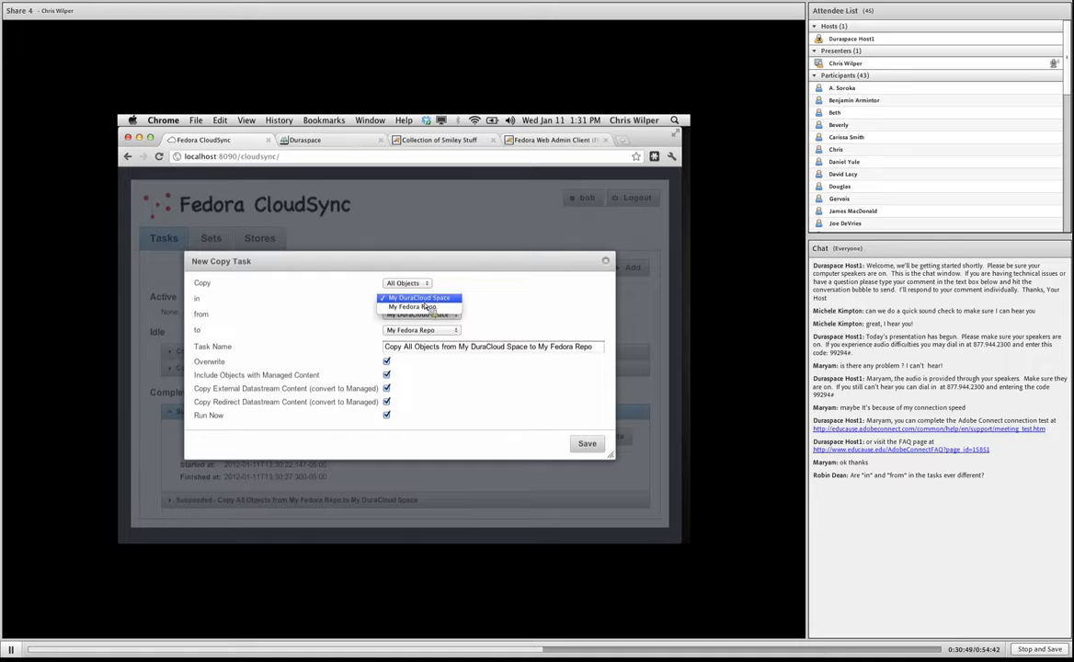
click(432, 298)
click(443, 303)
click(443, 314)
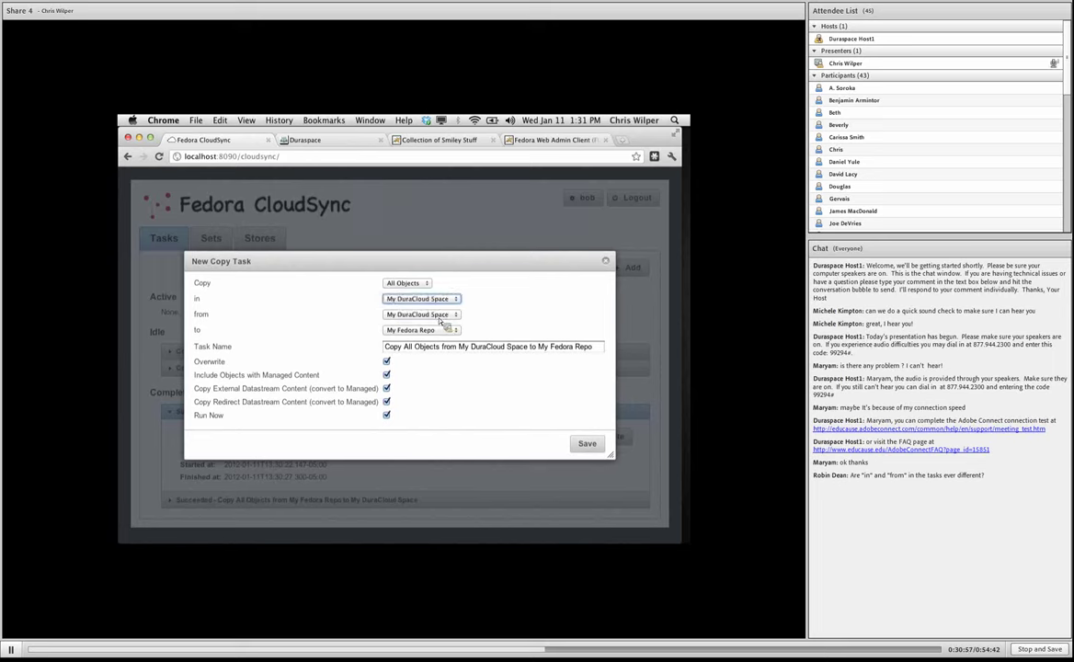
click(442, 317)
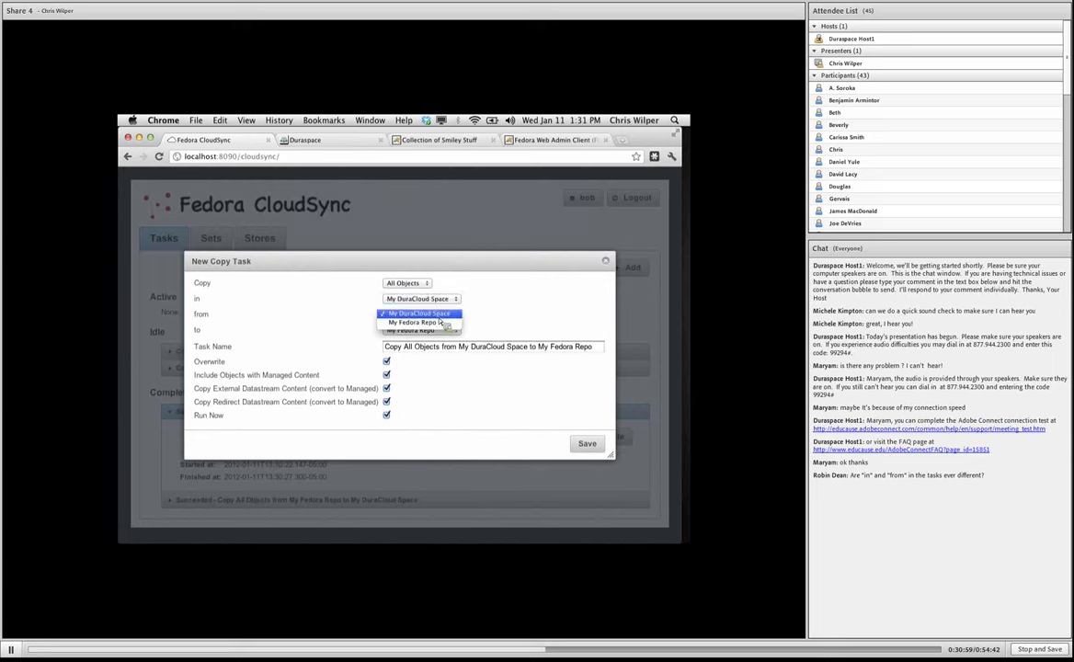
click(489, 317)
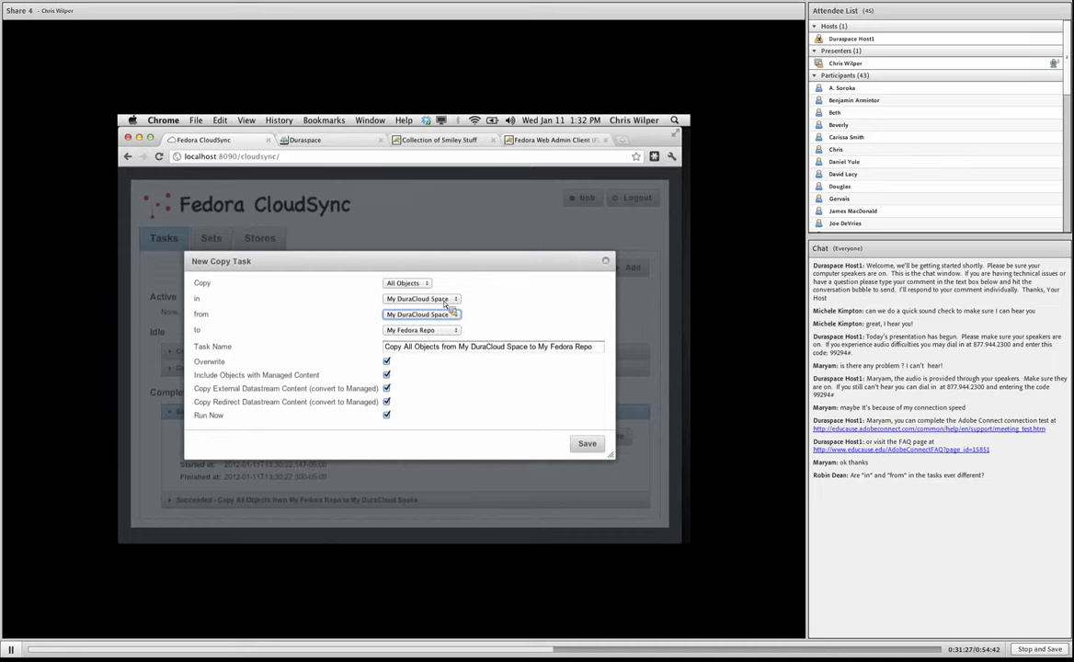
click(446, 301)
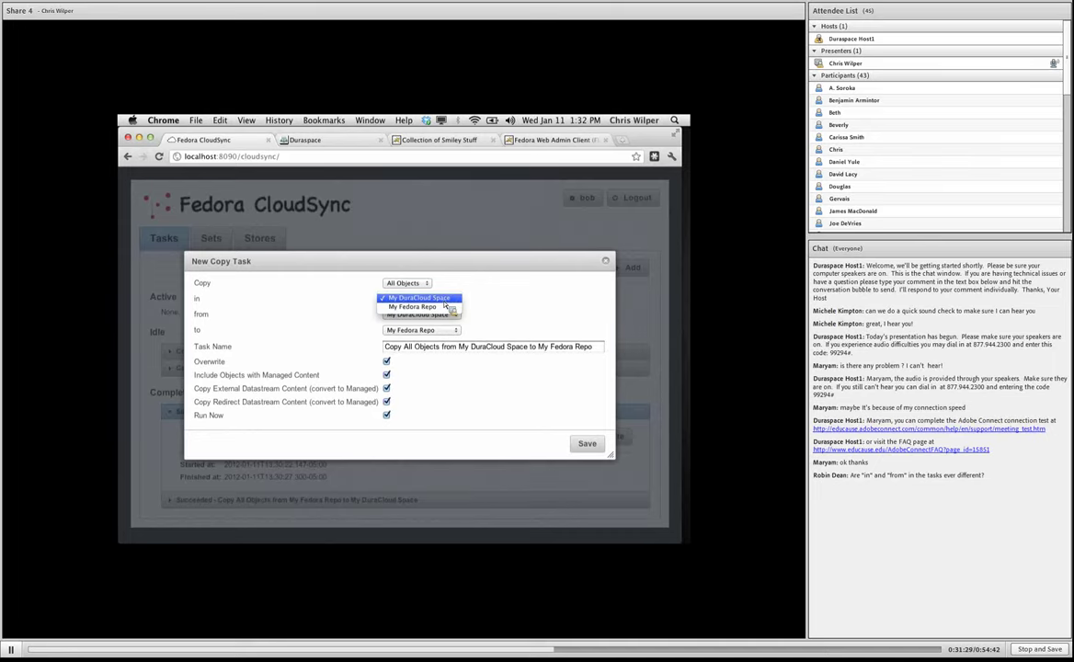
click(409, 306)
click(406, 319)
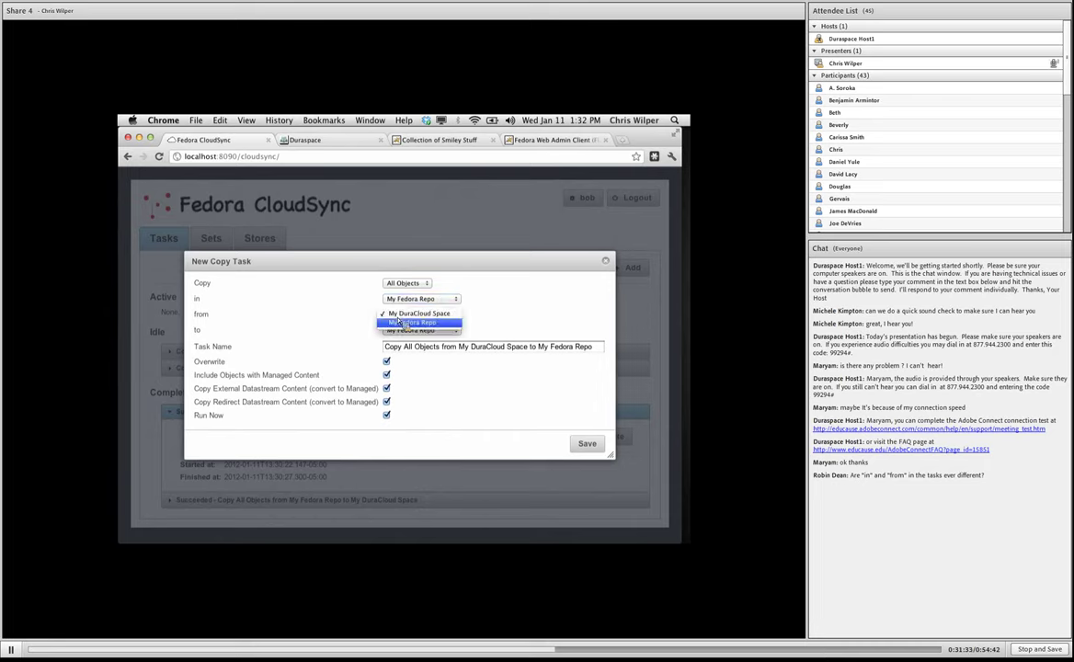
click(410, 313)
click(411, 300)
click(411, 299)
click(608, 263)
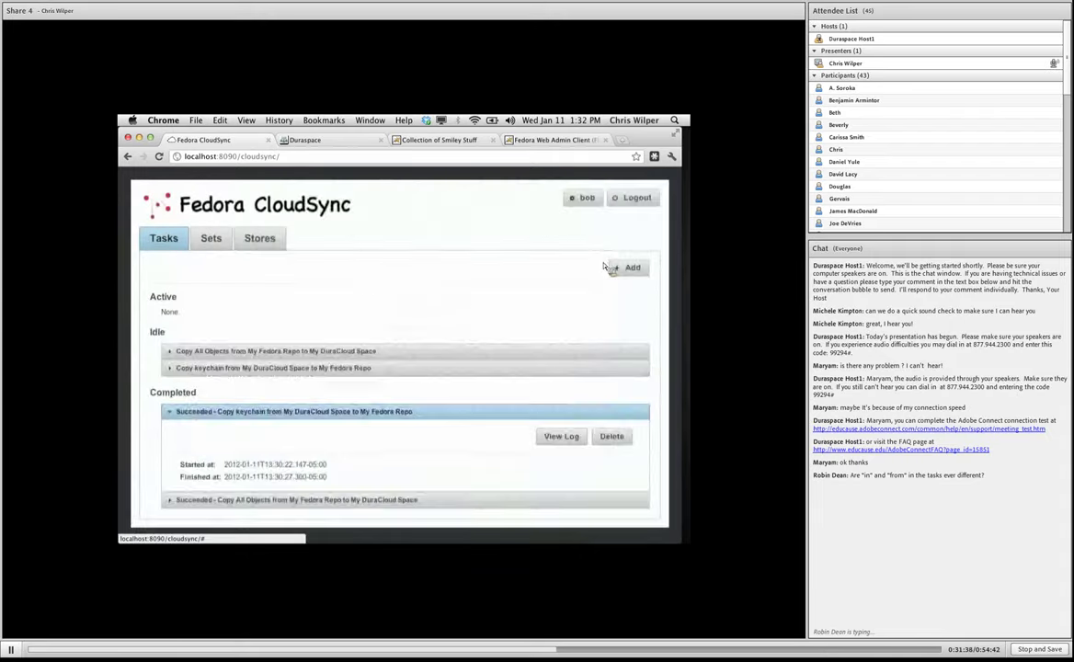
Expand the idle Copy All Objects task and point out its Query Store detail.
click(264, 352)
scroll(271, 373, down, 1)
drag(181, 408, 444, 417)
click(445, 416)
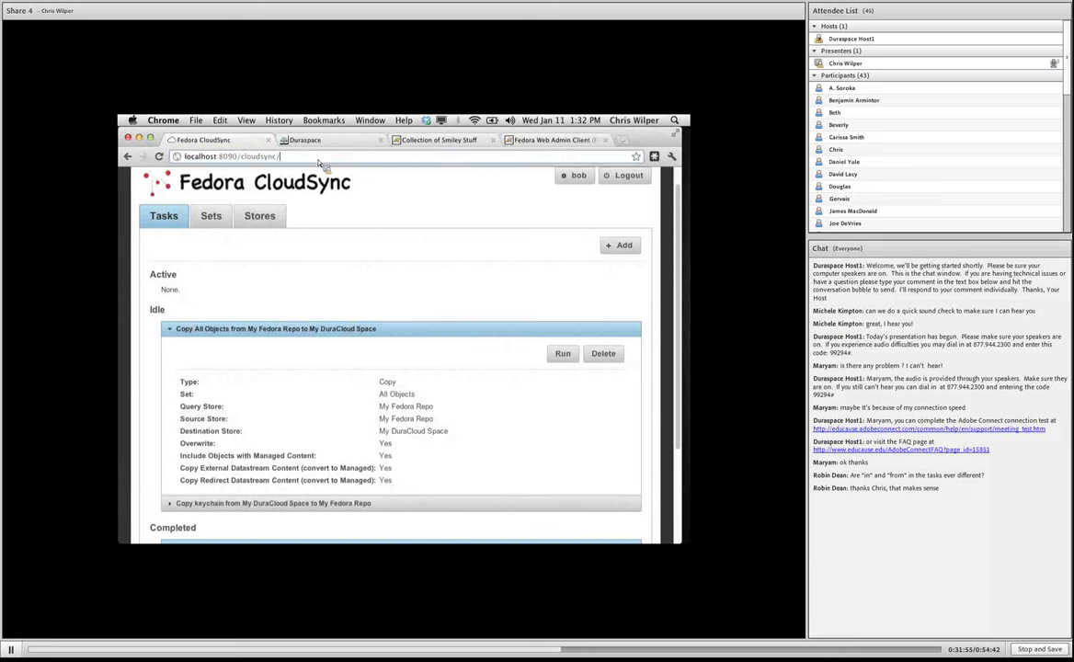
Load the api/rest/service.json document, view it as service.xml, then return to the JSON.
text(api/re)
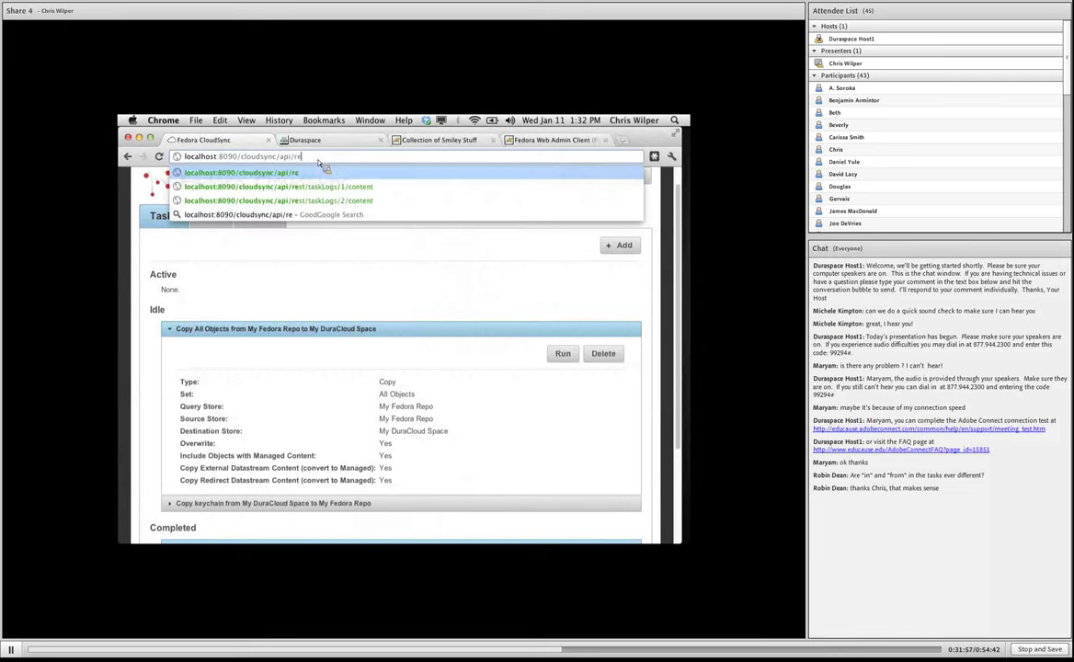
text(st/)
text(service.json)
key(Return)
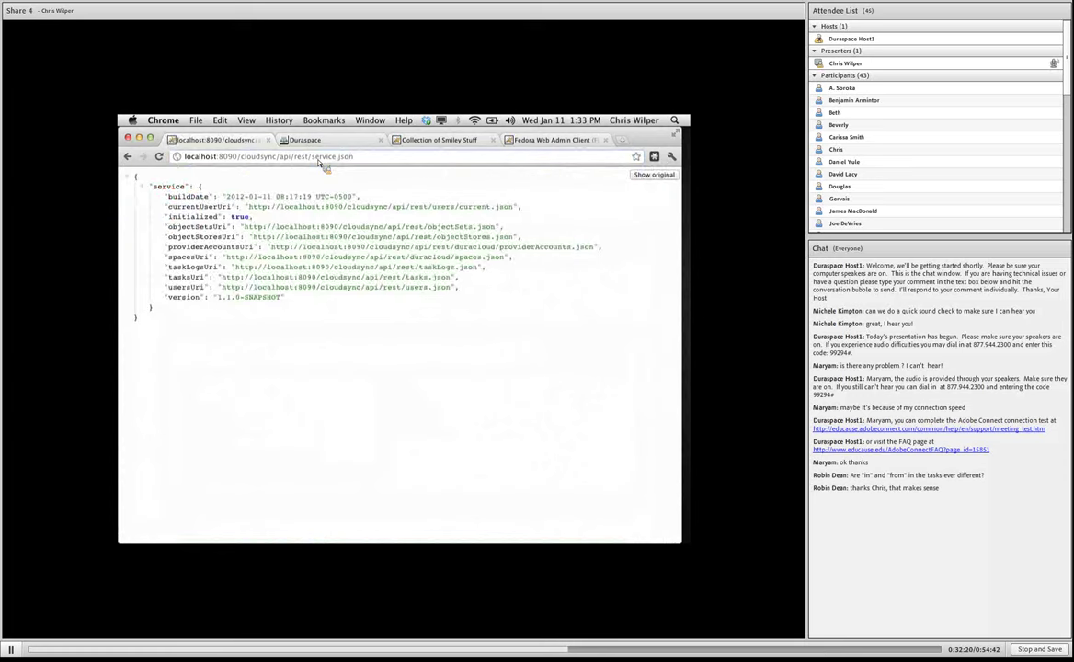
drag(353, 156, 282, 158)
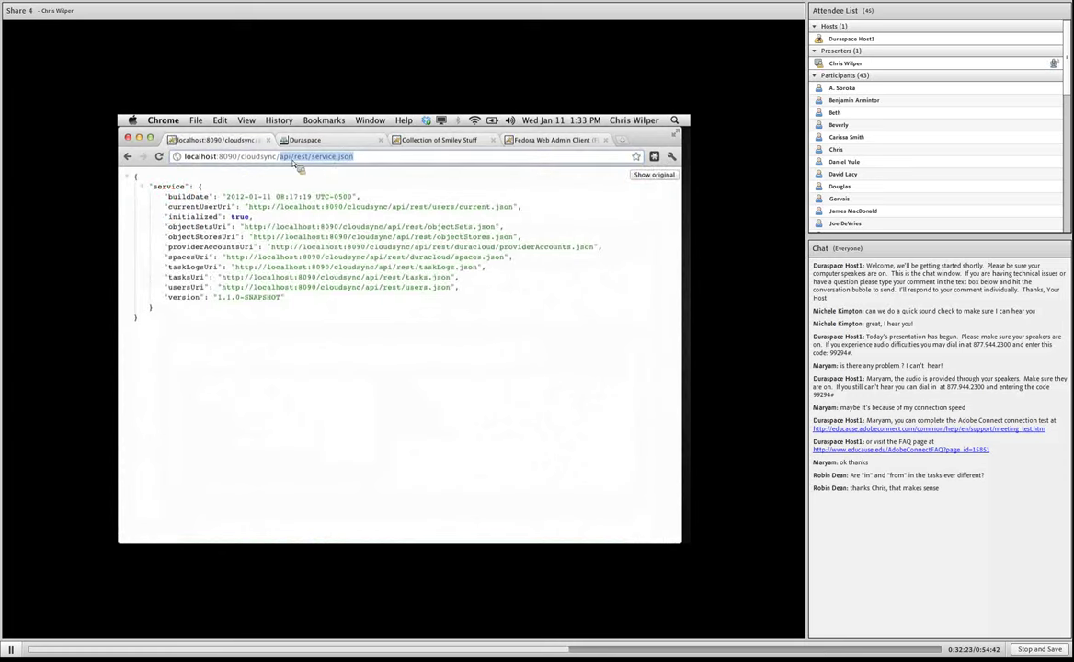
double_click(345, 157)
text(xml)
key(Return)
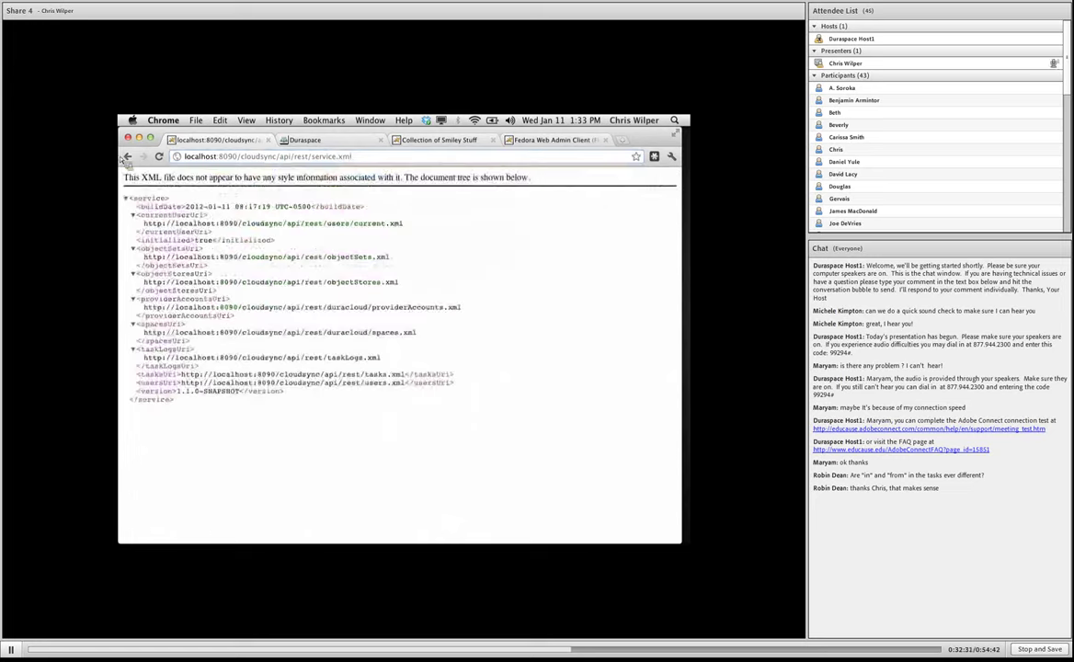
click(127, 156)
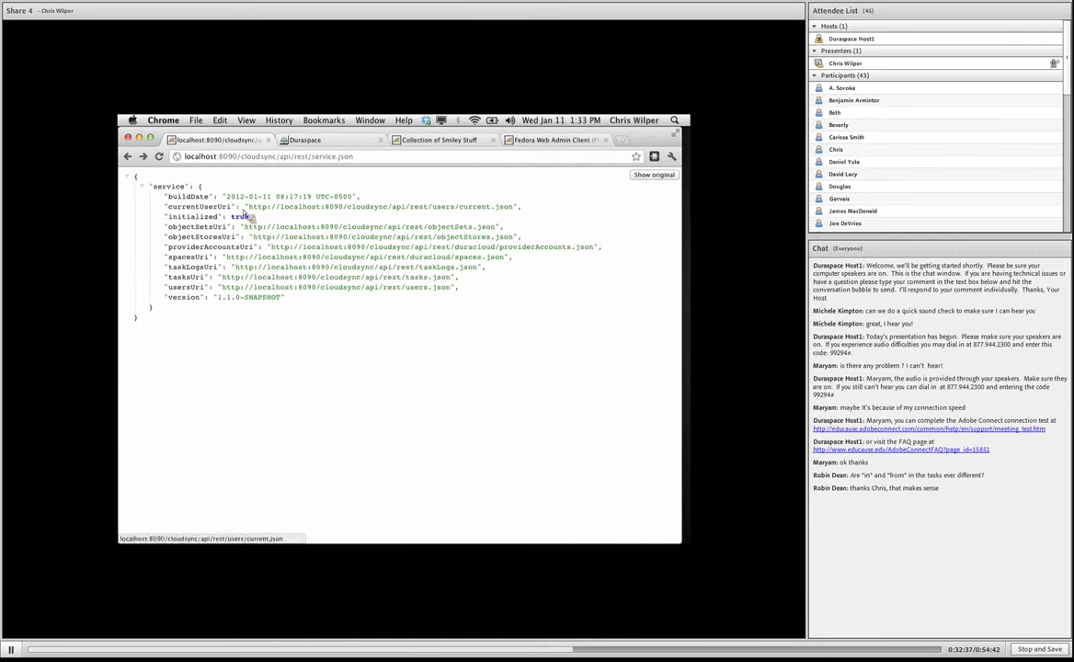
Point out the service and buildDate keys, then follow currentUserUri to the current user's JSON.
double_click(169, 186)
double_click(184, 197)
click(217, 207)
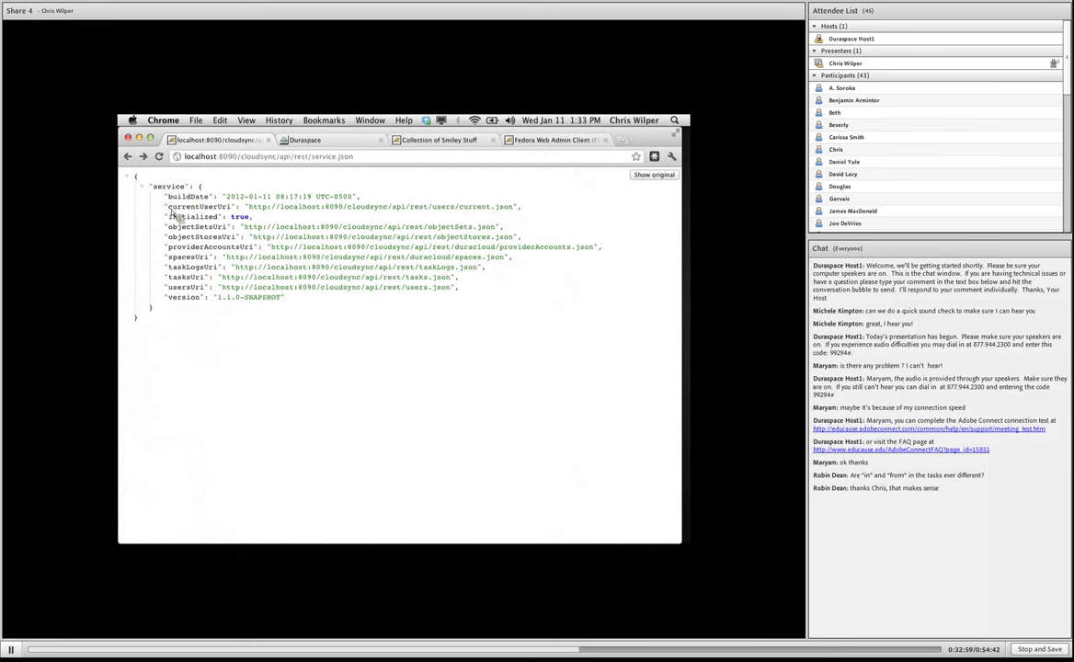
drag(168, 207, 201, 208)
click(223, 213)
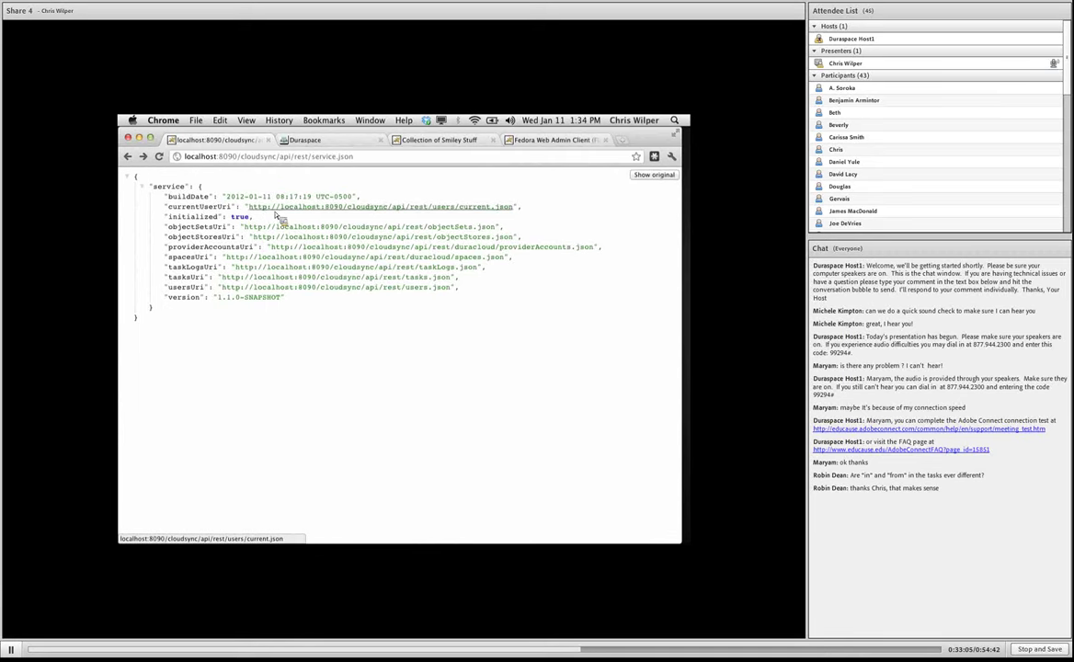
click(276, 212)
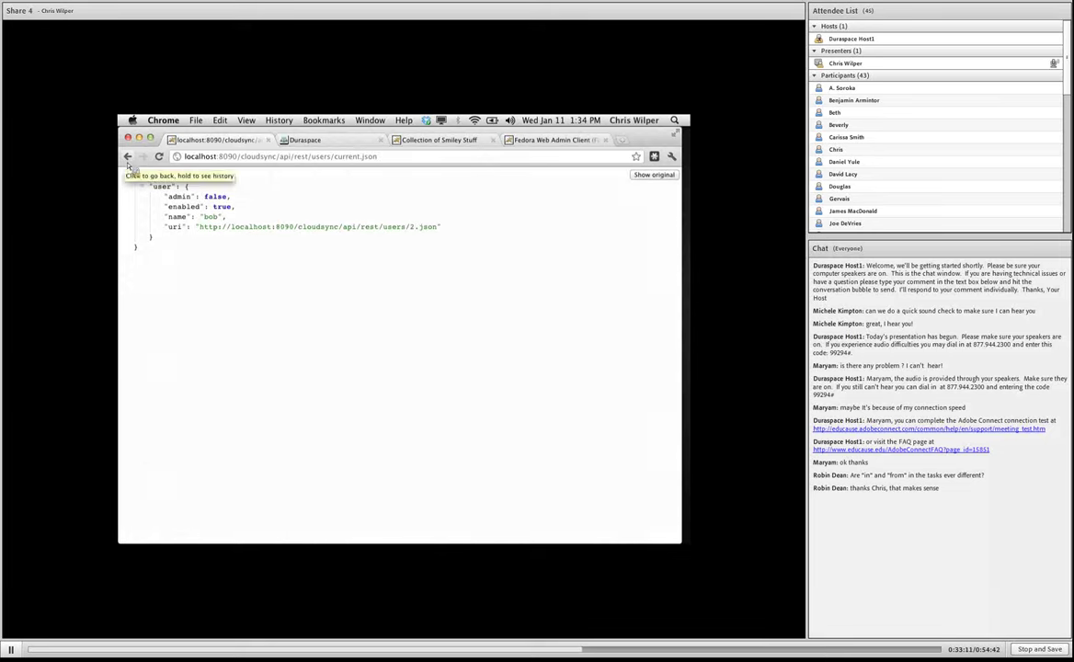
Revisit the current user's JSON record and its own uri link, then return to the service document.
click(129, 160)
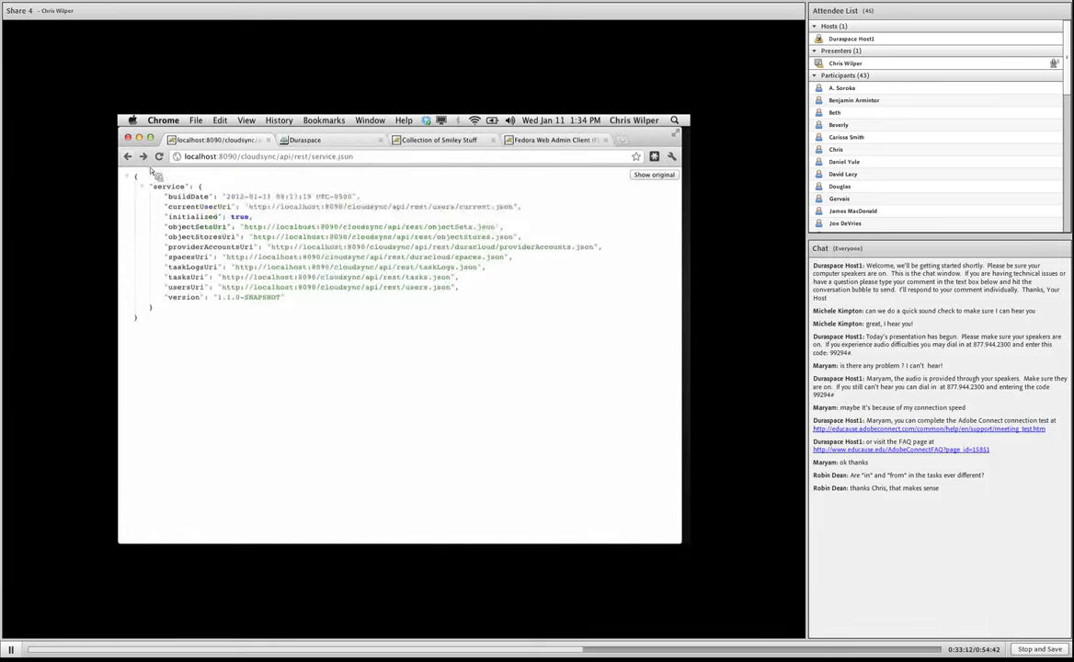
click(308, 212)
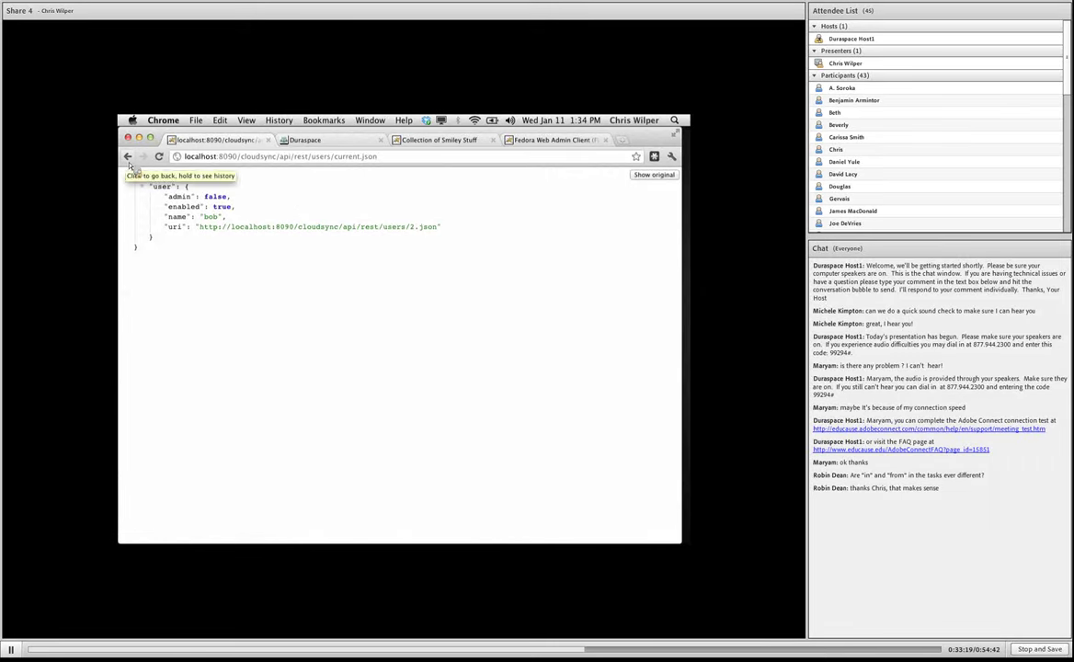
click(240, 227)
click(129, 158)
click(127, 157)
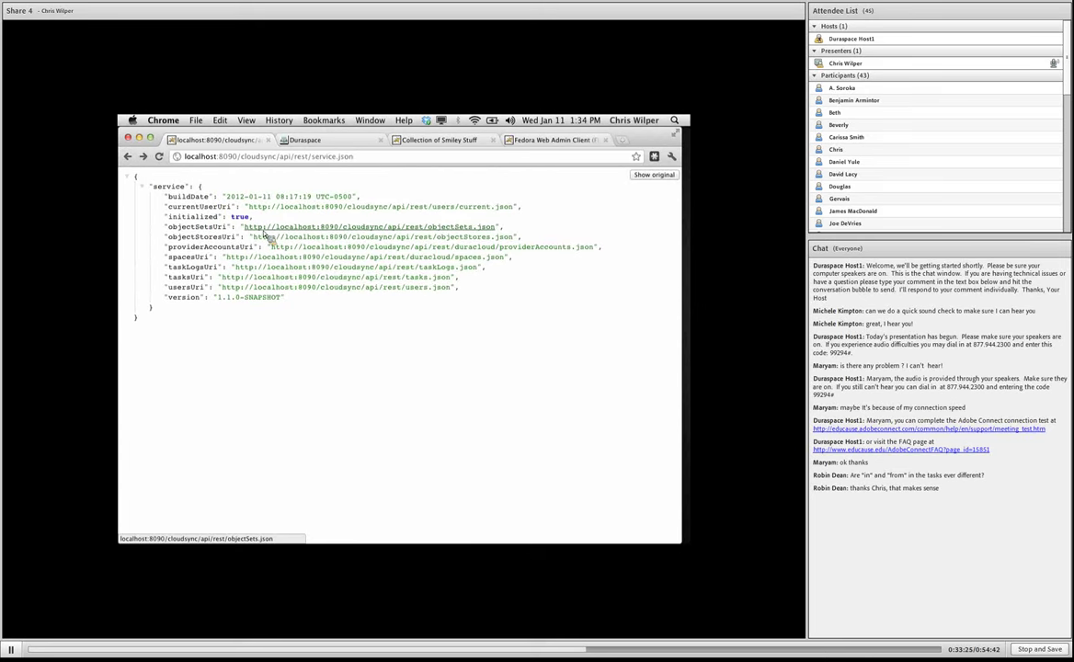
Inspect the object sets JSON, highlighting its first entry, then view the users list JSON.
click(265, 230)
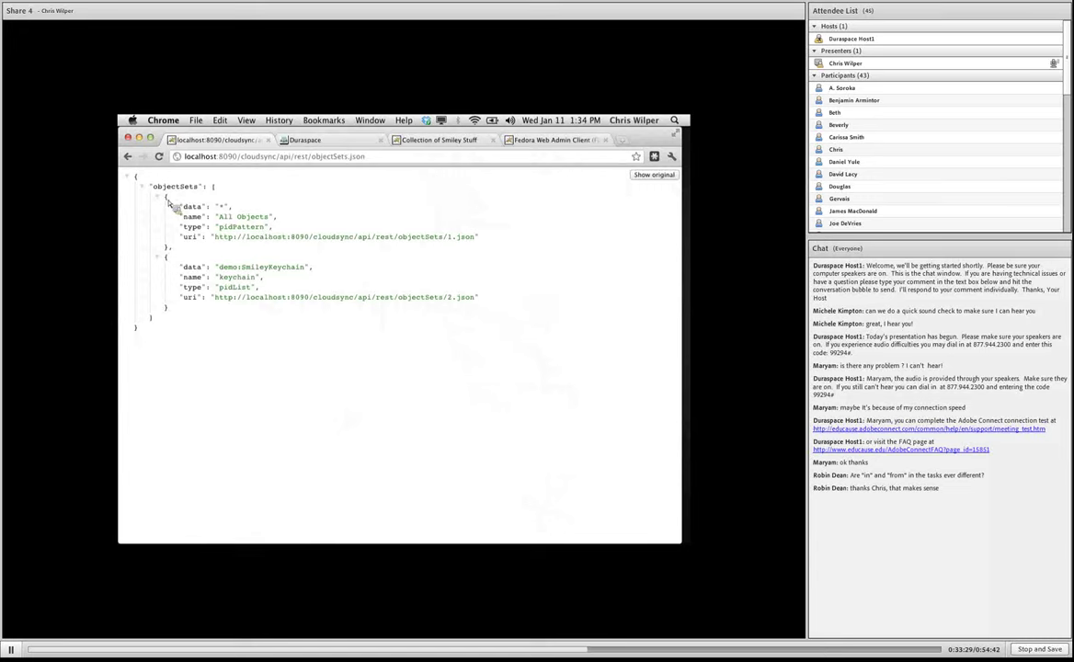
drag(165, 195, 479, 246)
click(486, 244)
click(128, 156)
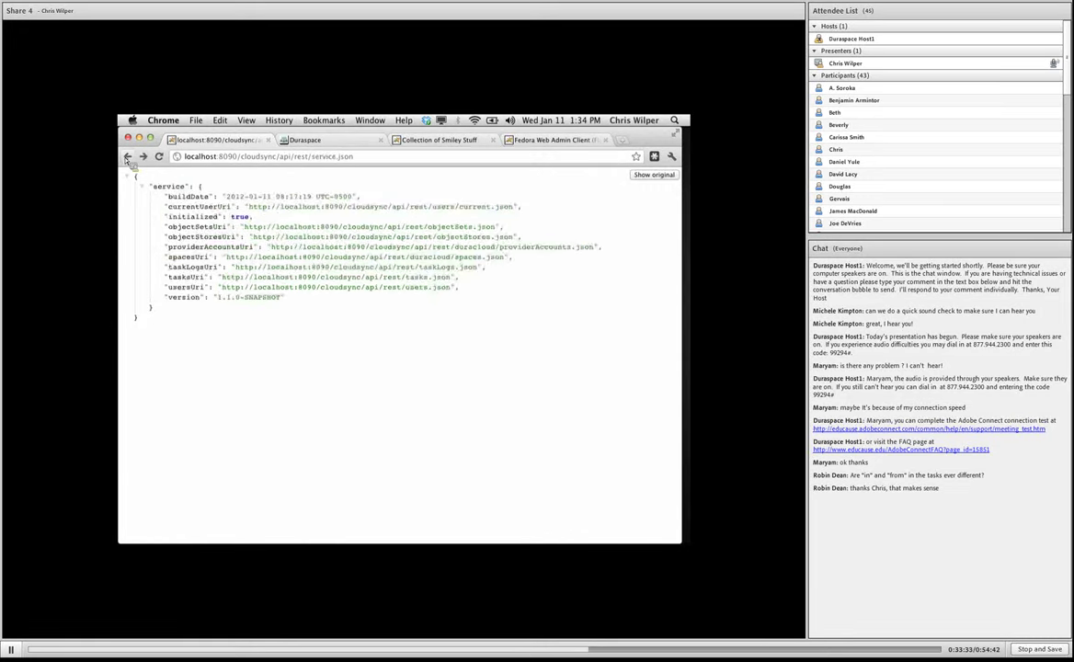
click(246, 287)
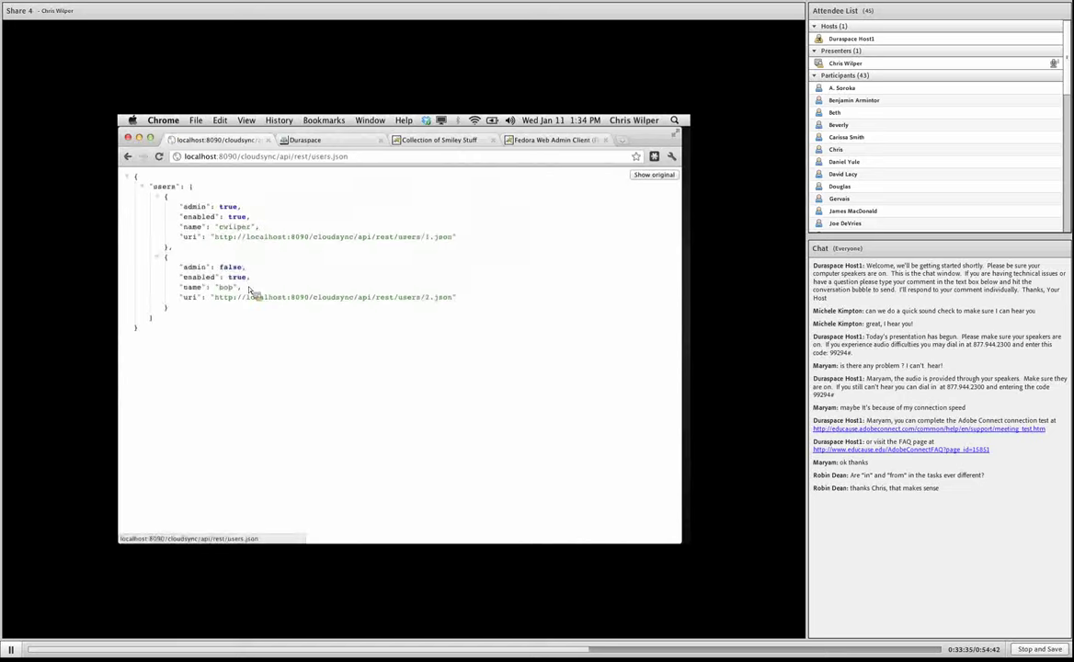
click(128, 157)
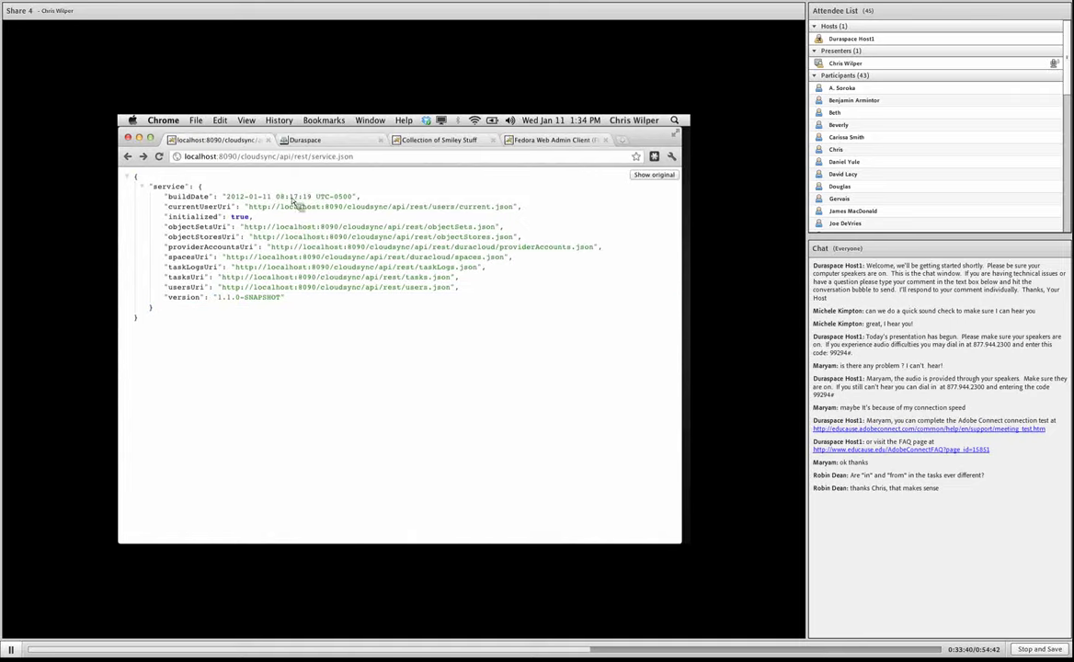
Strip /api/rest/service.json from the address to load the CloudSync web interface.
click(421, 161)
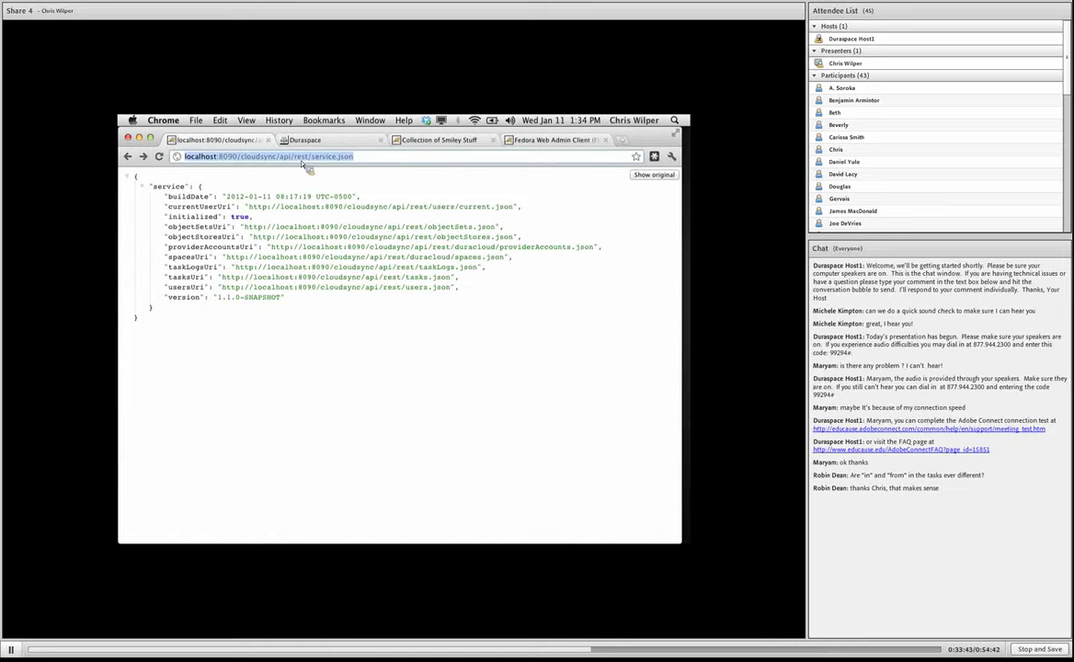
drag(276, 157, 457, 160)
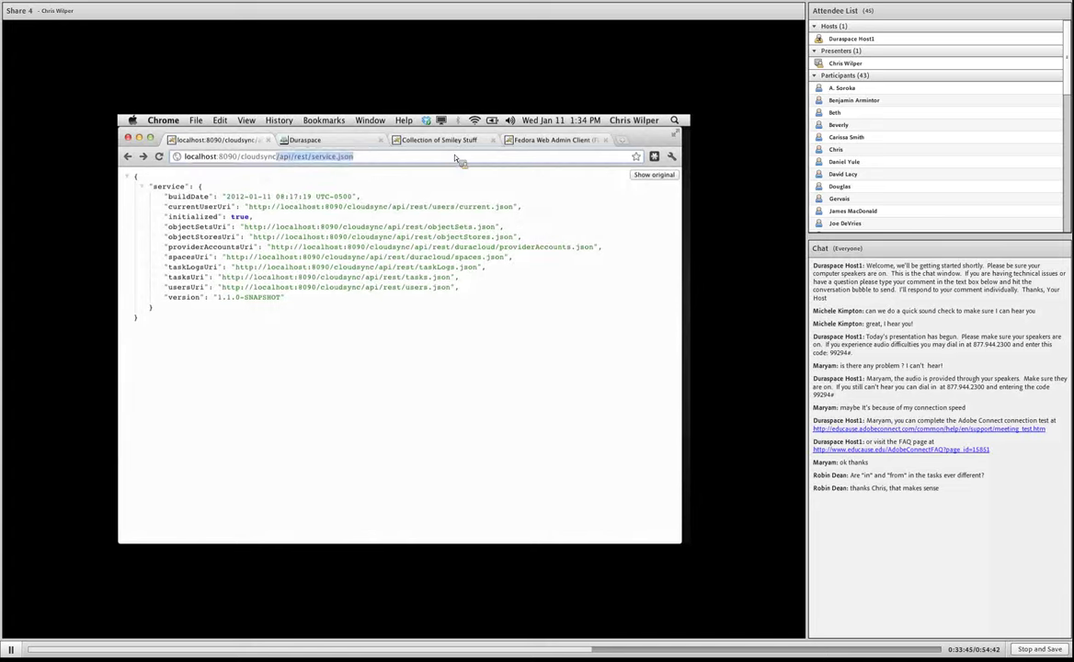
key(BackSpace)
key(Return)
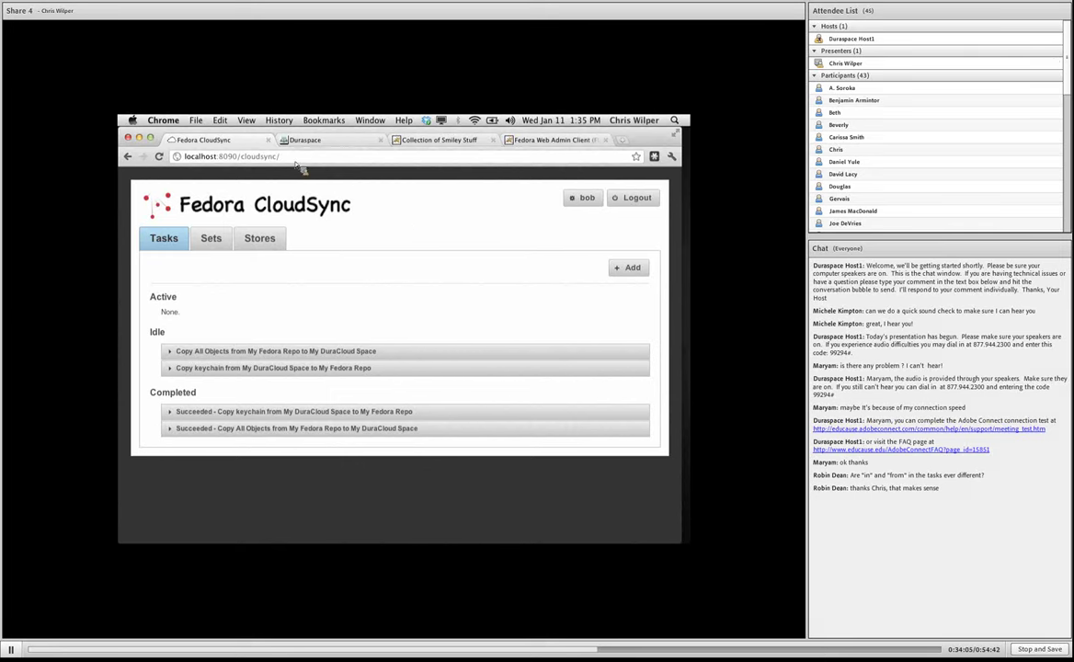
View the HTML source of the Fedora CloudSync page.
right_click(396, 202)
click(288, 175)
click(246, 119)
mouse_move(276, 250)
click(432, 230)
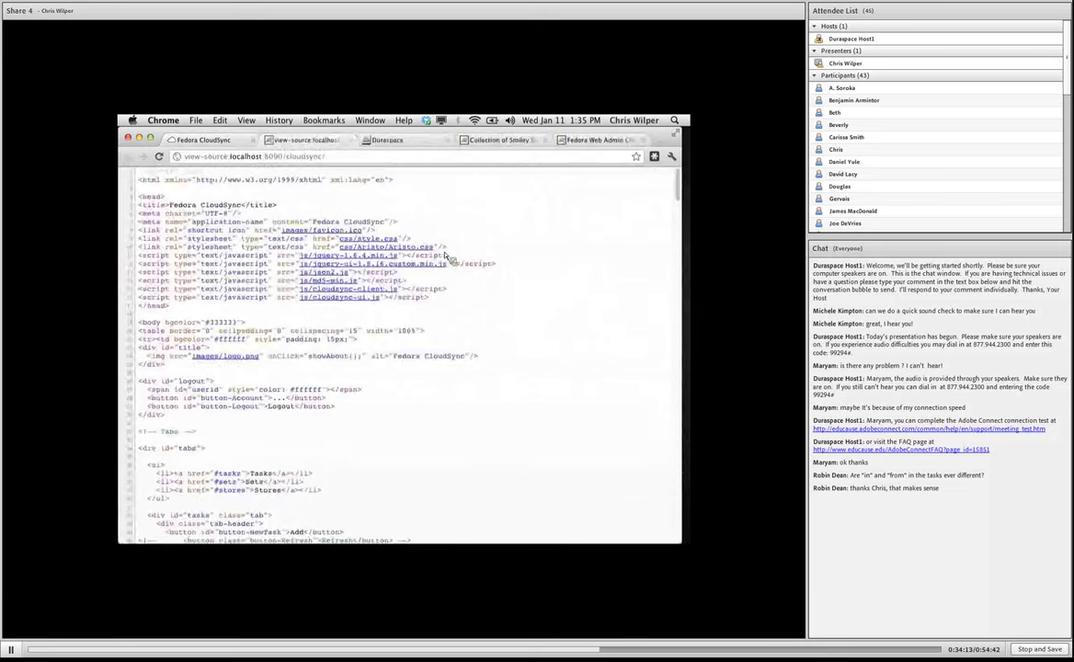
Open the cloudsync-client.js source and scroll through the JavaScript client library.
click(395, 293)
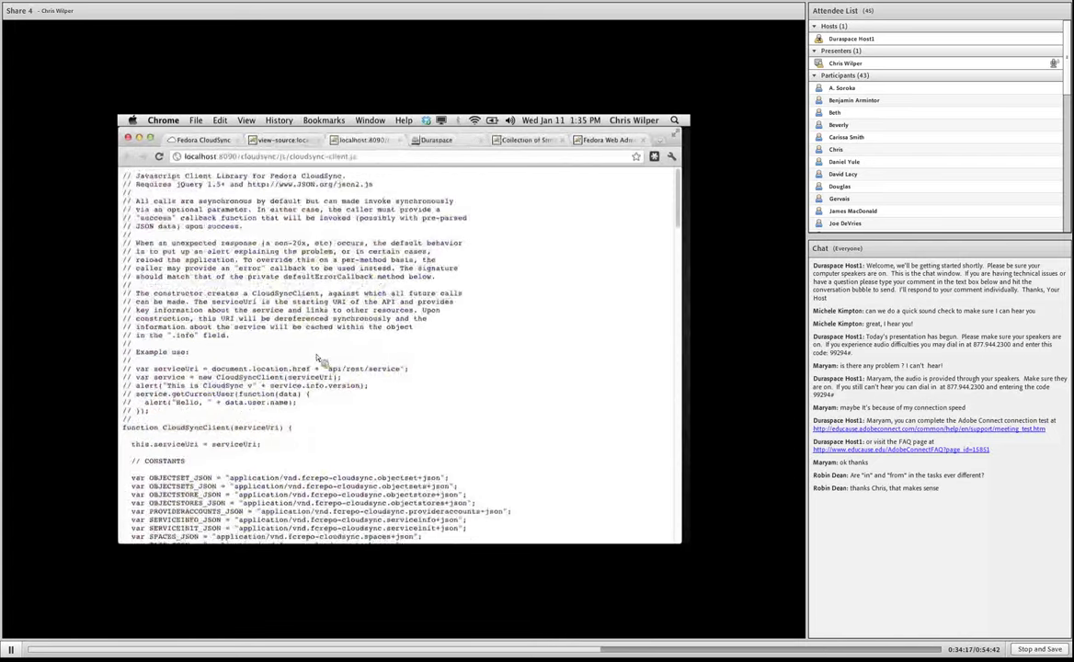
scroll(352, 355, down, 4)
scroll(318, 364, down, 2)
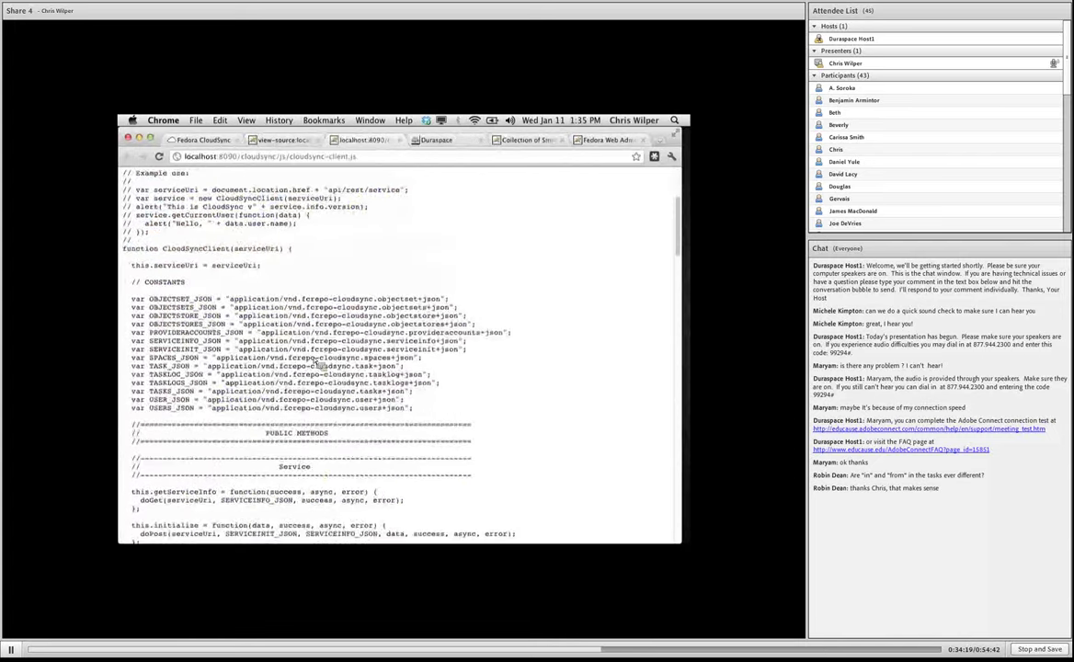
scroll(317, 364, down, 6)
scroll(317, 365, down, 5)
scroll(317, 364, down, 20)
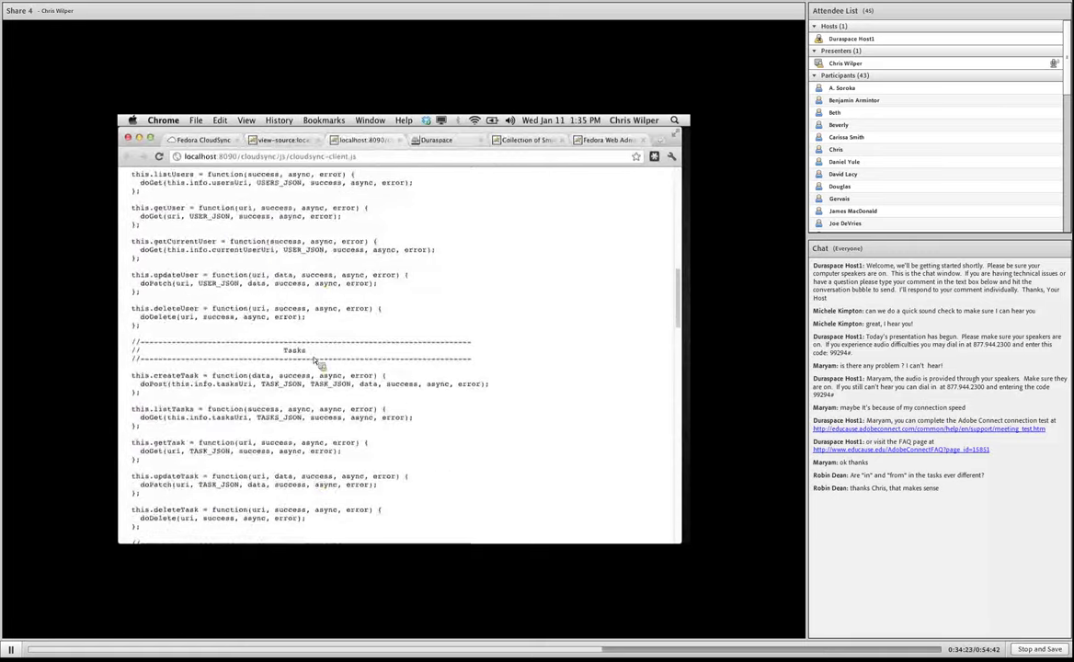
scroll(313, 361, down, 4)
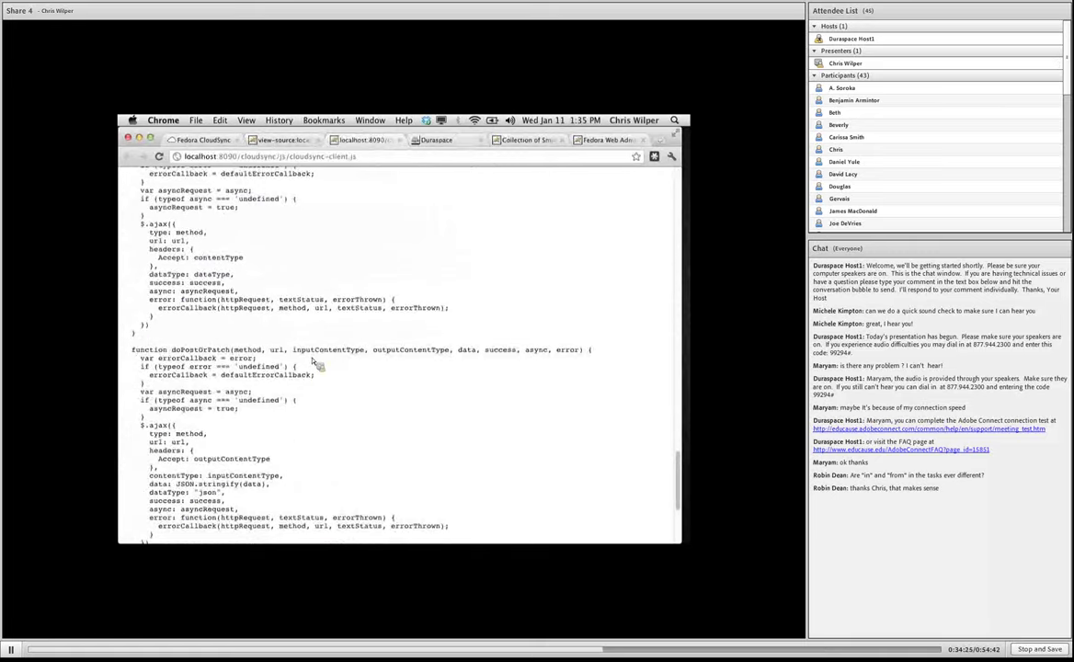
Close the JavaScript and HTML source tabs and log out of Fedora CloudSync.
click(400, 142)
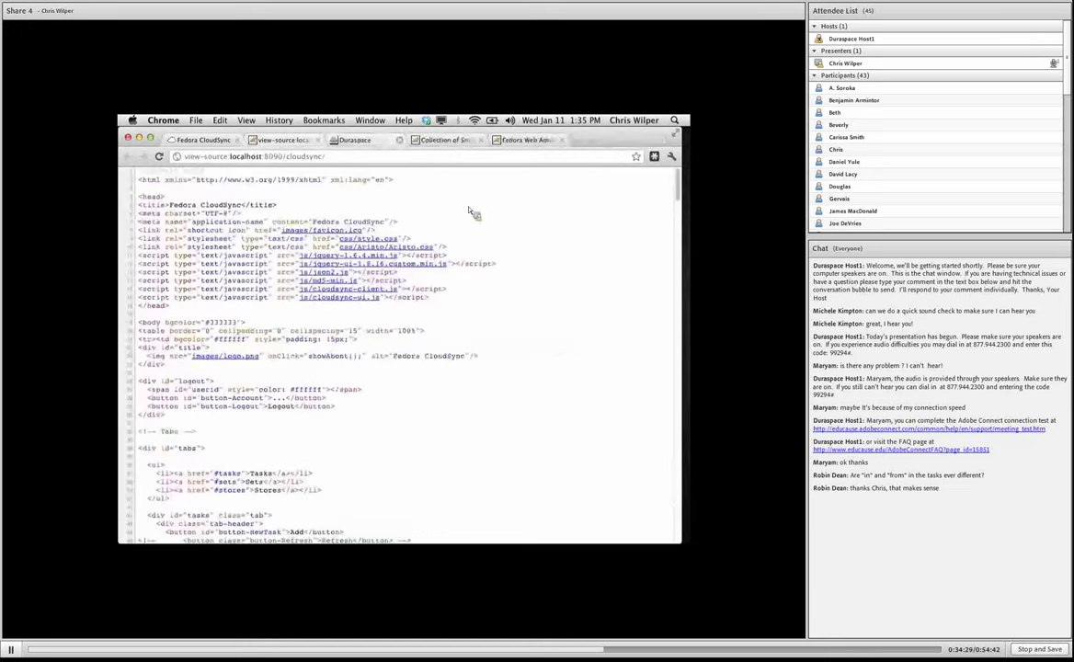
click(350, 140)
click(208, 140)
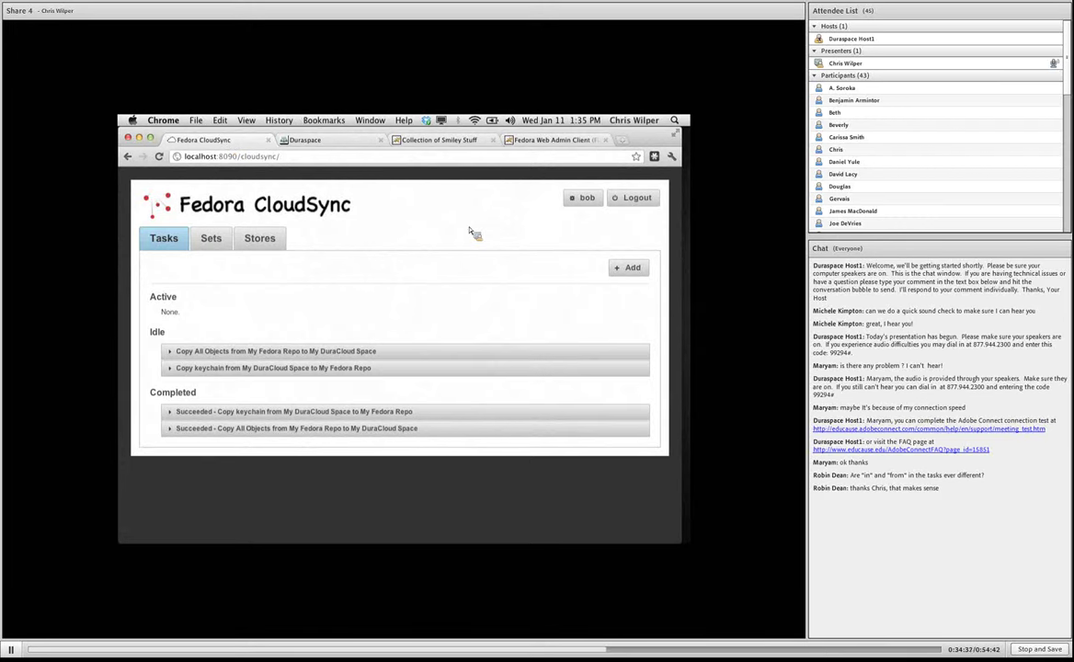
click(647, 207)
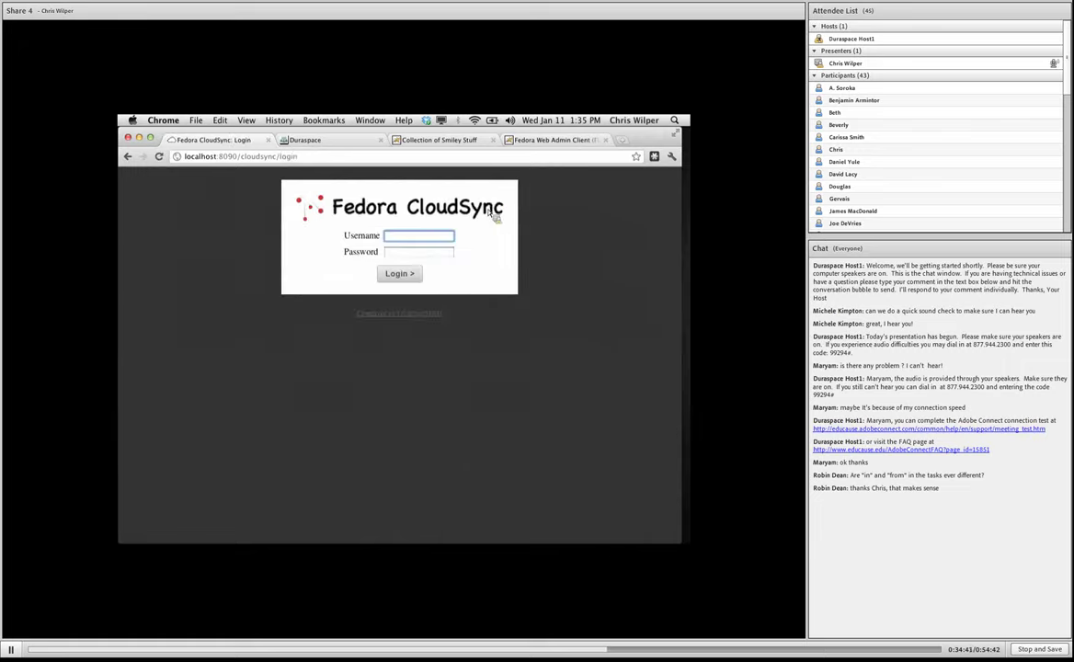
In the Adobe Connect meeting, share Integrating Fedora with DuraCloud.pdf in place of the desktop.
mouse_move(120, 540)
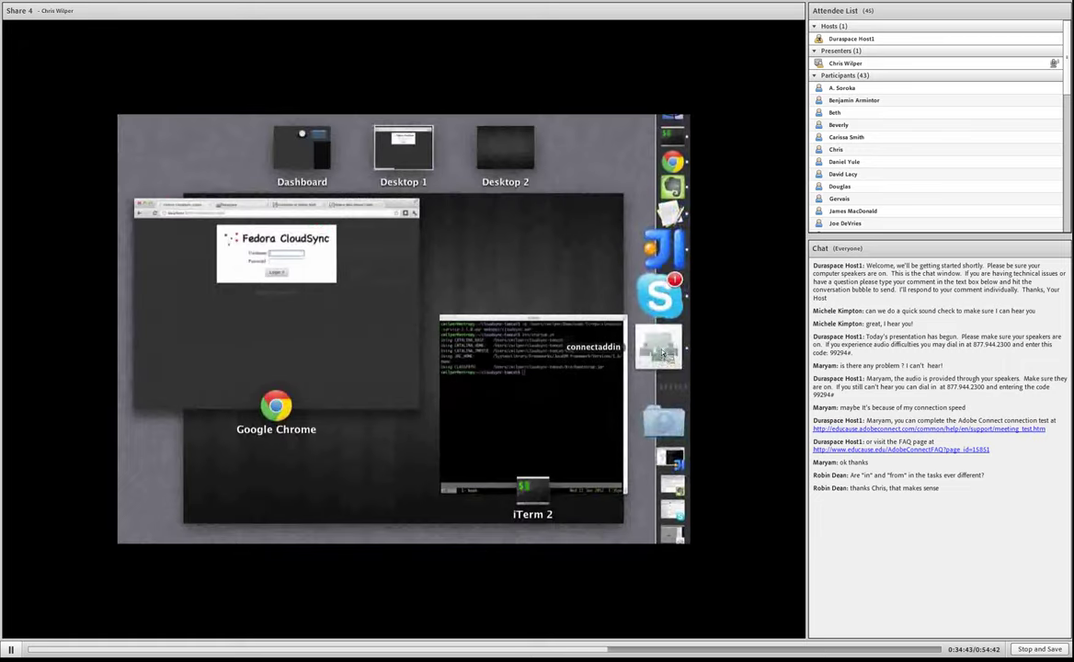
click(550, 299)
click(659, 340)
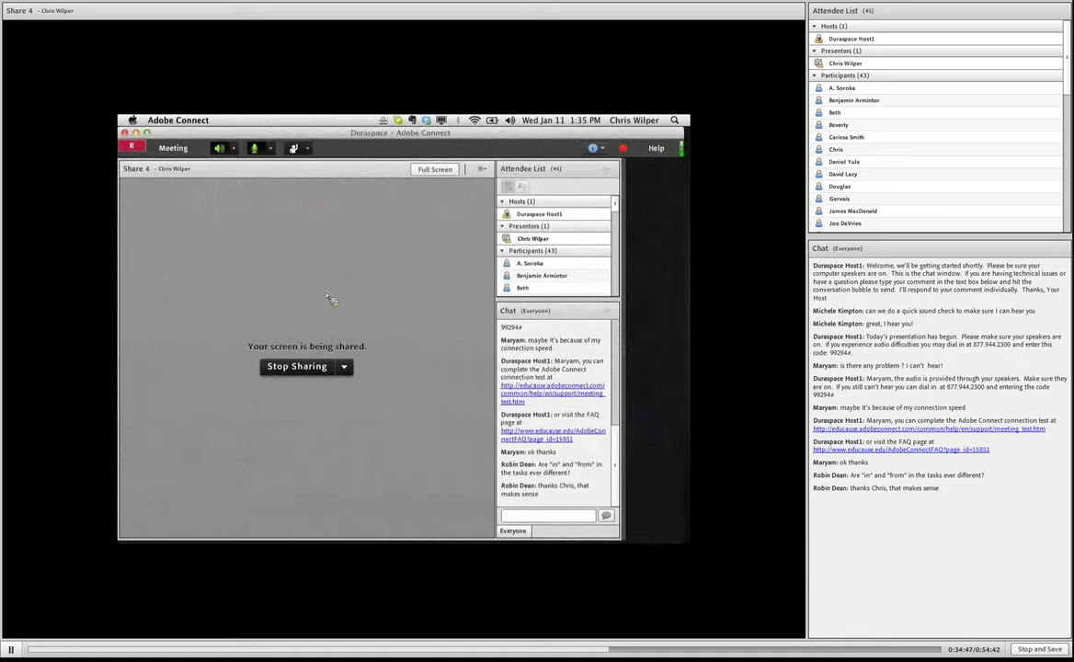
click(481, 170)
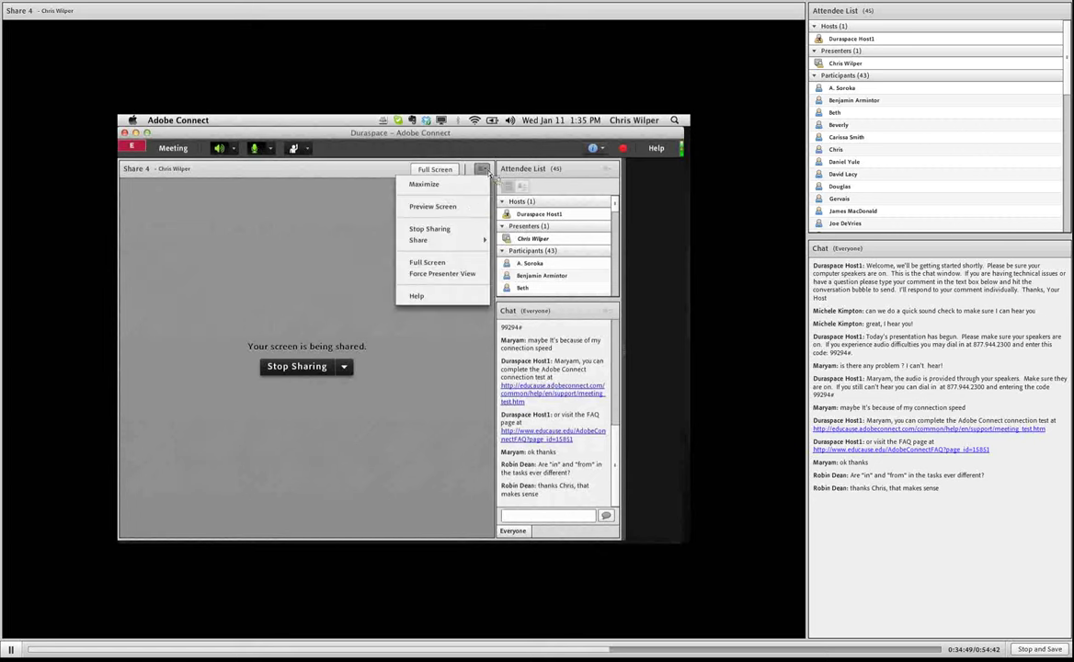
mouse_move(451, 240)
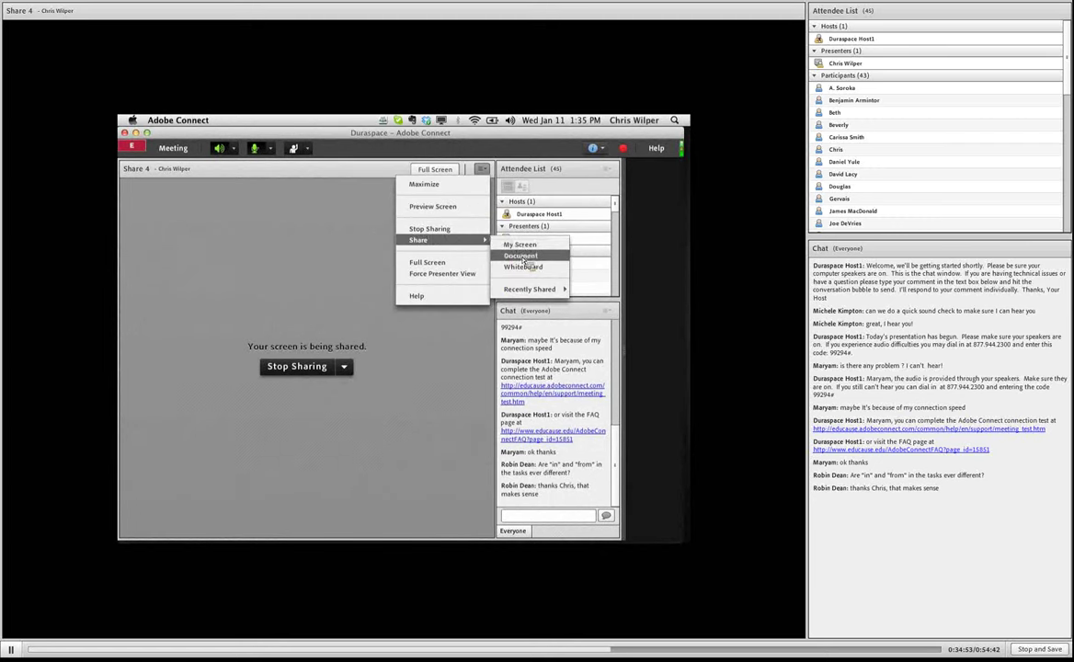
click(521, 256)
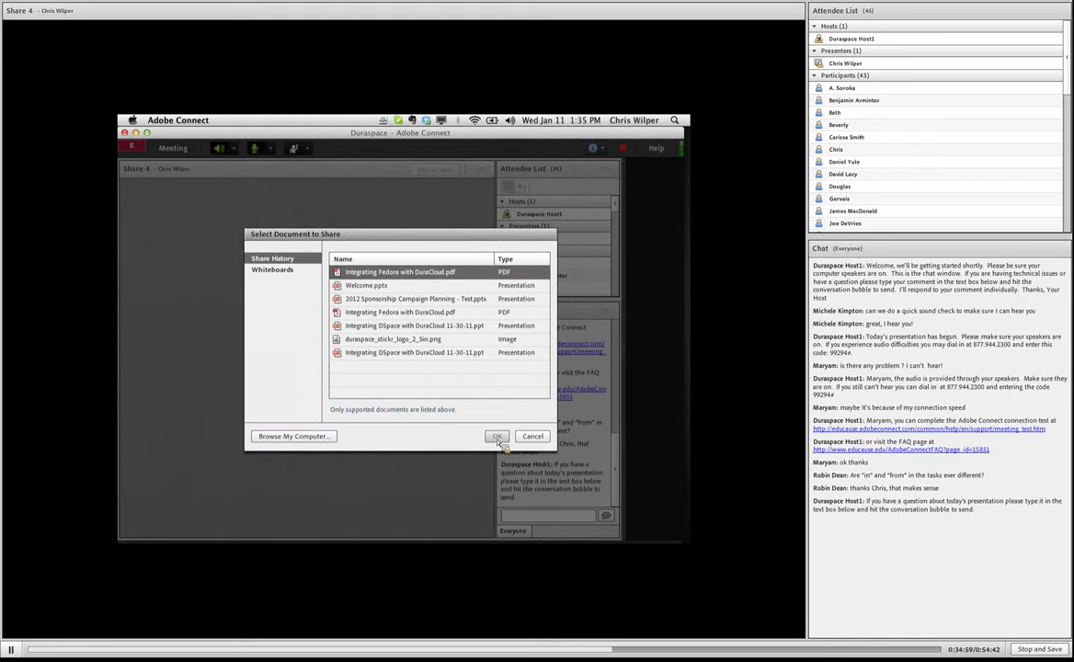
click(497, 437)
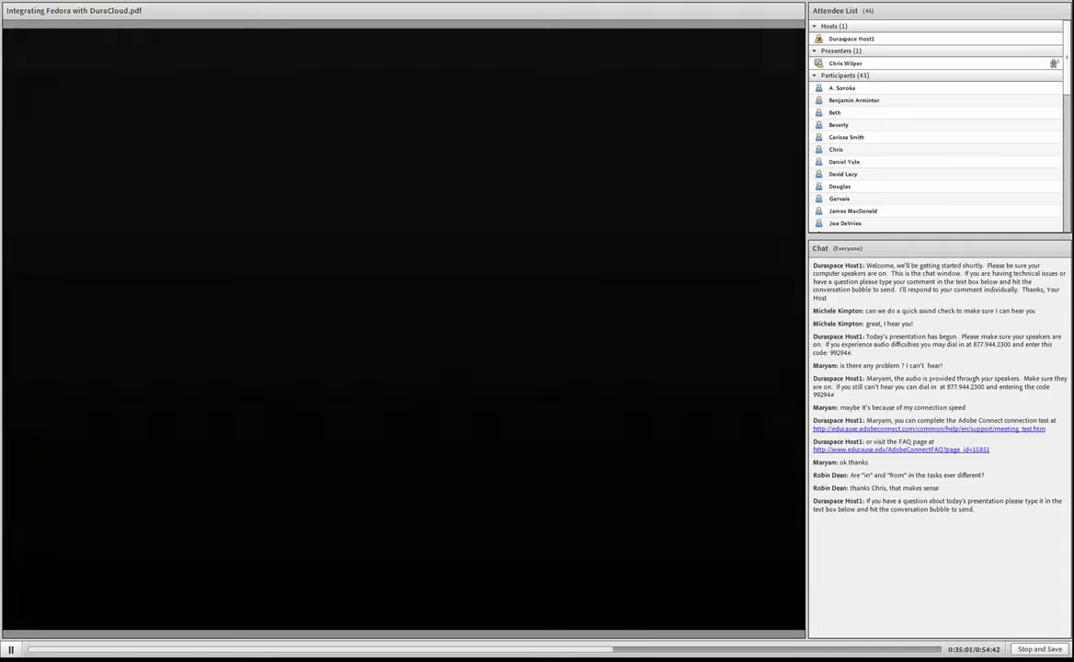